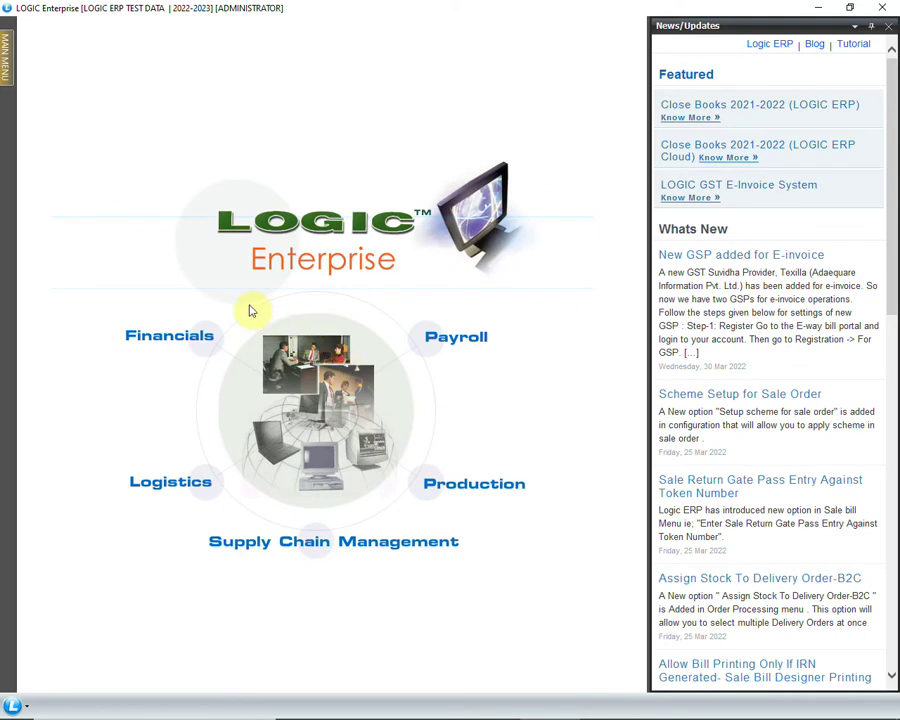
- Open Reports/Queries > Sale Registers > Sale Register(Summary) for 01/04/2022 to 31/03/2023
{"action": "mouse_move", "coordinate": [10, 62]}
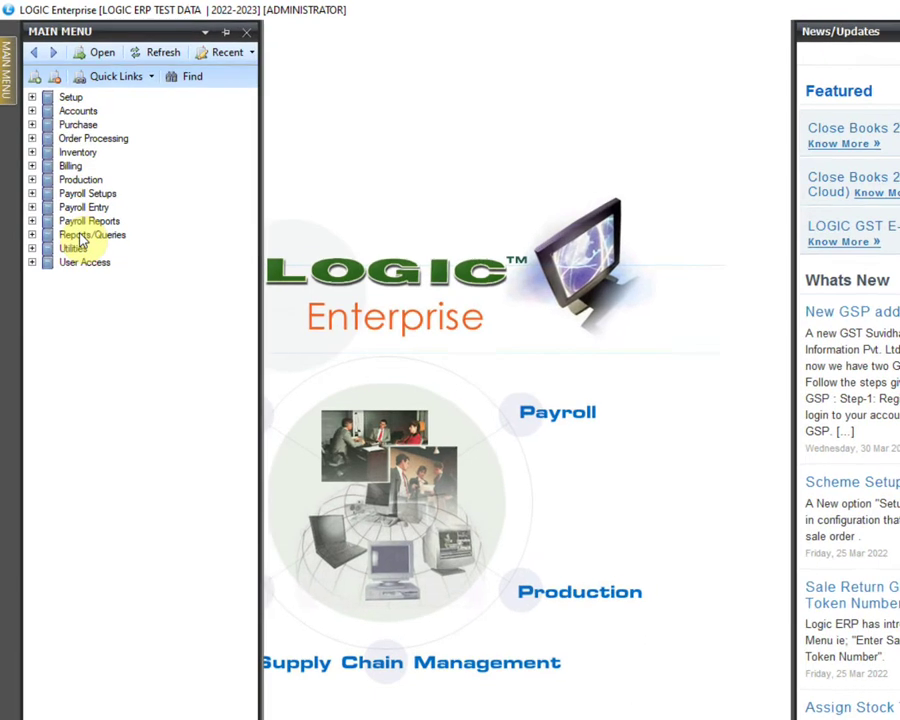
{"action": "left_click", "coordinate": [70, 204]}
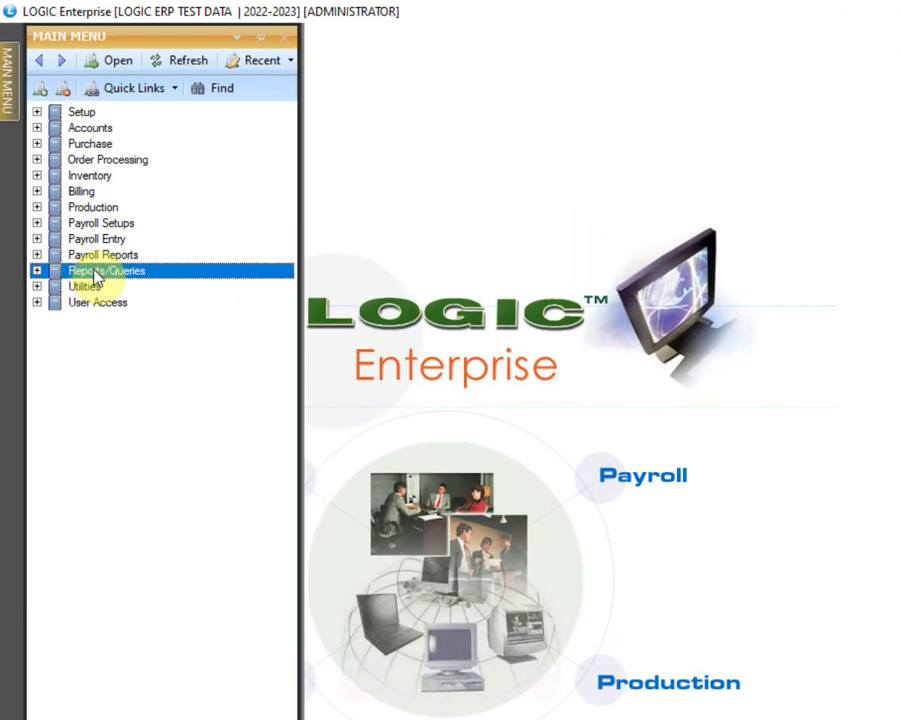
{"action": "left_click", "coordinate": [28, 202]}
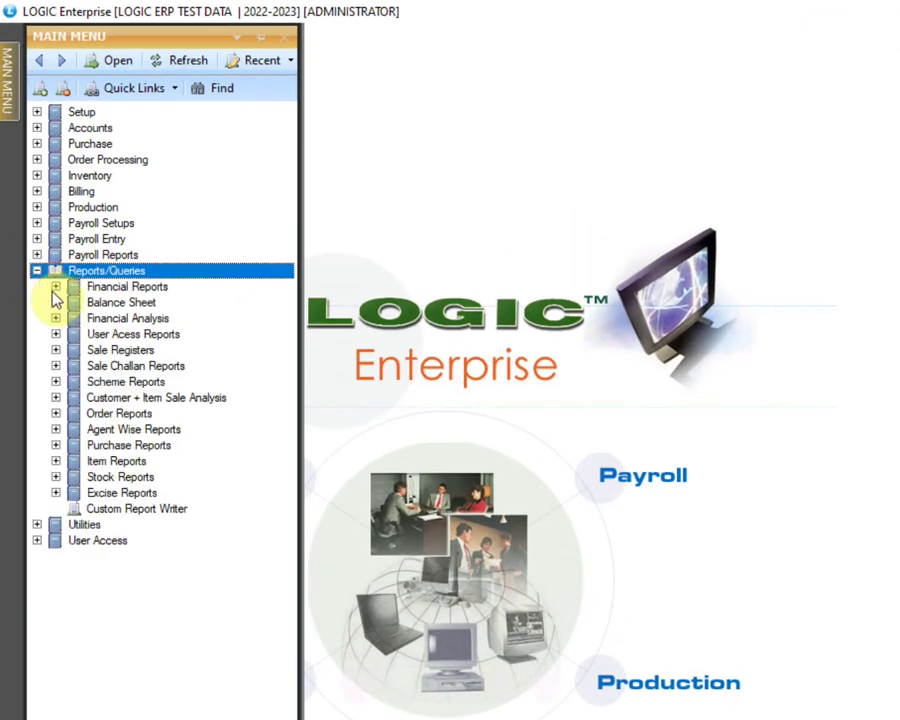
{"action": "left_click", "coordinate": [72, 351]}
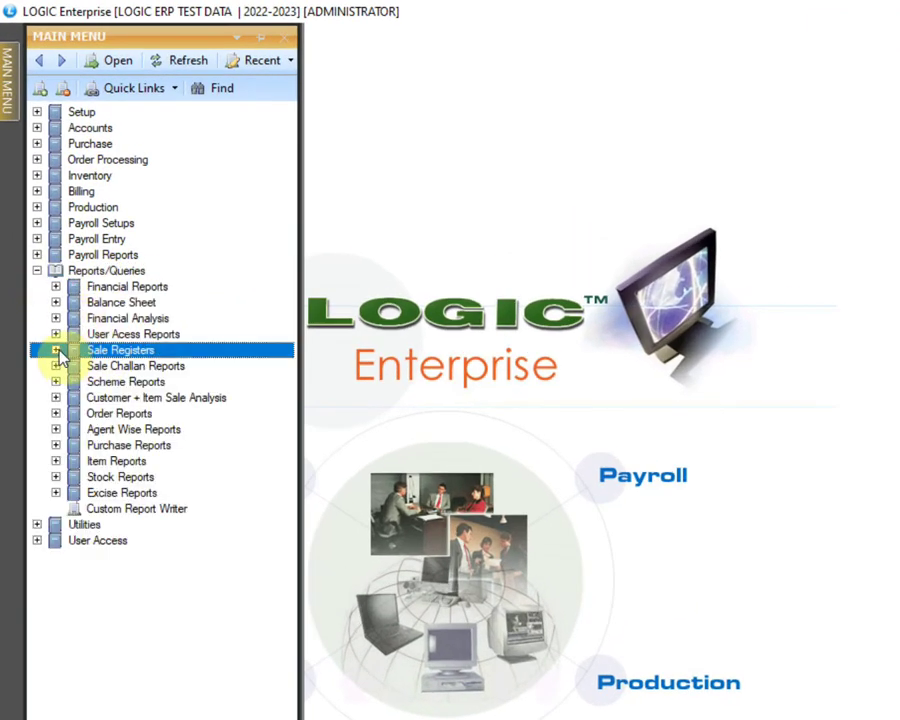
{"action": "left_click", "coordinate": [56, 351]}
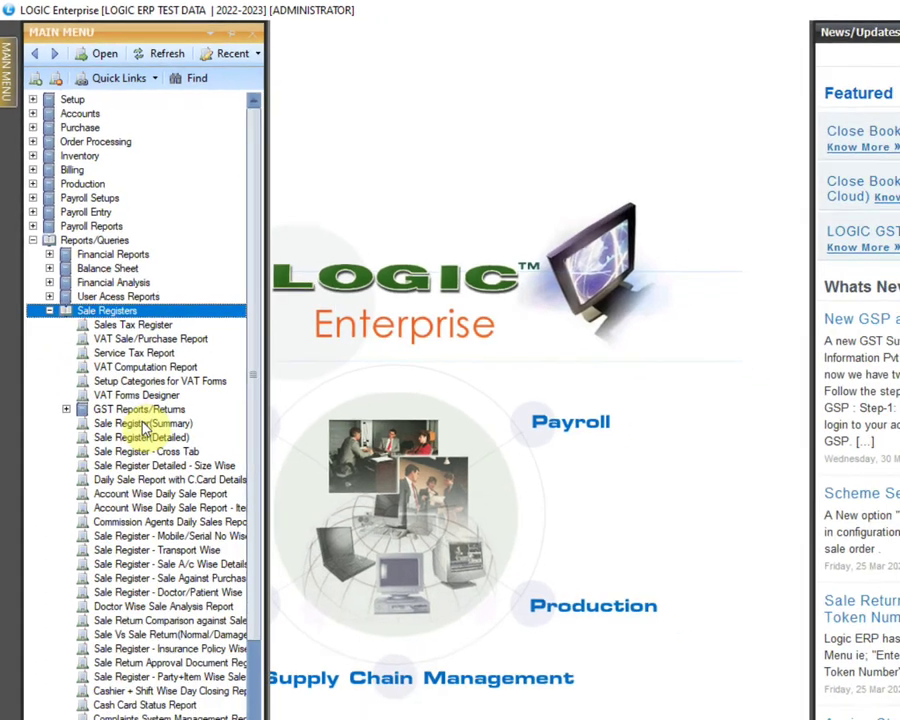
{"action": "left_click", "coordinate": [145, 424]}
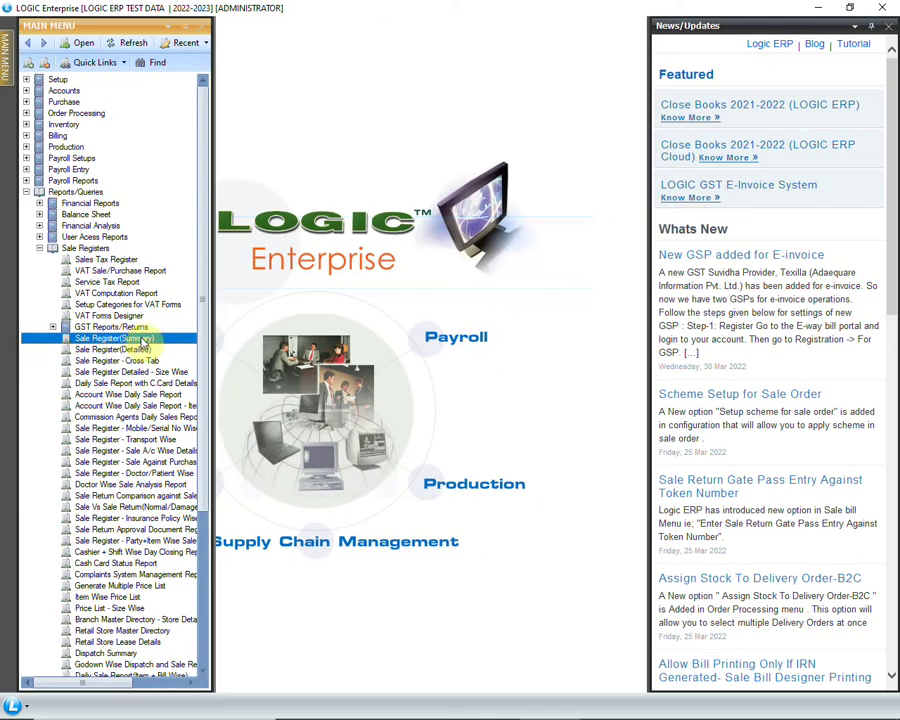
{"action": "double_click", "coordinate": [172, 342]}
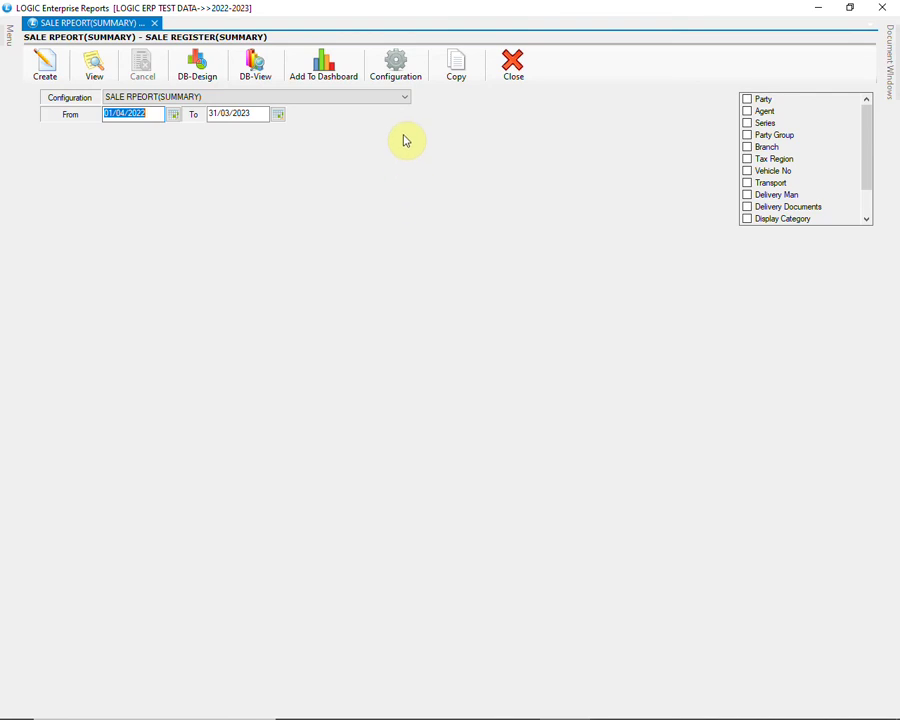
- Open the report configuration and rename it SALE REPORT
{"action": "left_click", "coordinate": [400, 78]}
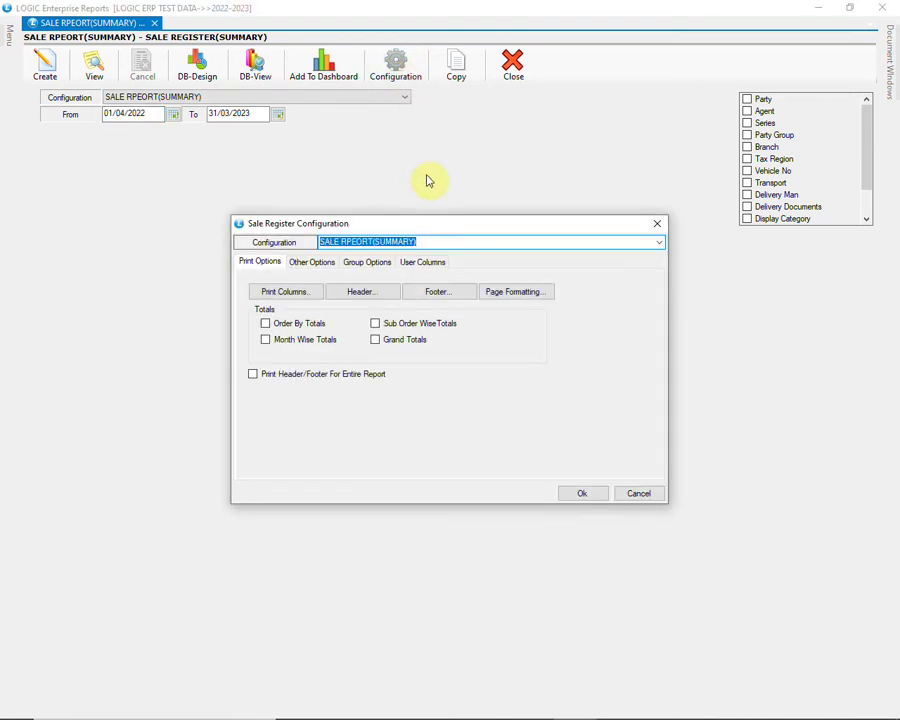
{"action": "key", "text": "BackSpace"}
{"action": "type", "text": "SALE REPORT"}
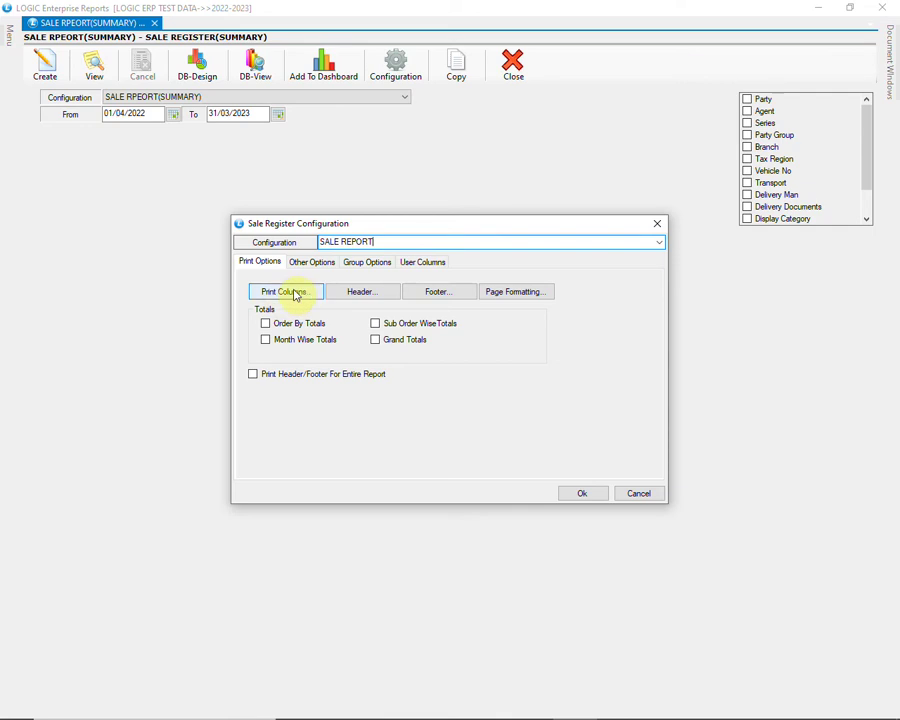
- Select print columns S.NO., BILL DATE, BILL NUMBER, CUSTOMER NAME, GROSS AMOUNT, NET AMOUNT and TOTAL UNITS
{"action": "left_click", "coordinate": [294, 293]}
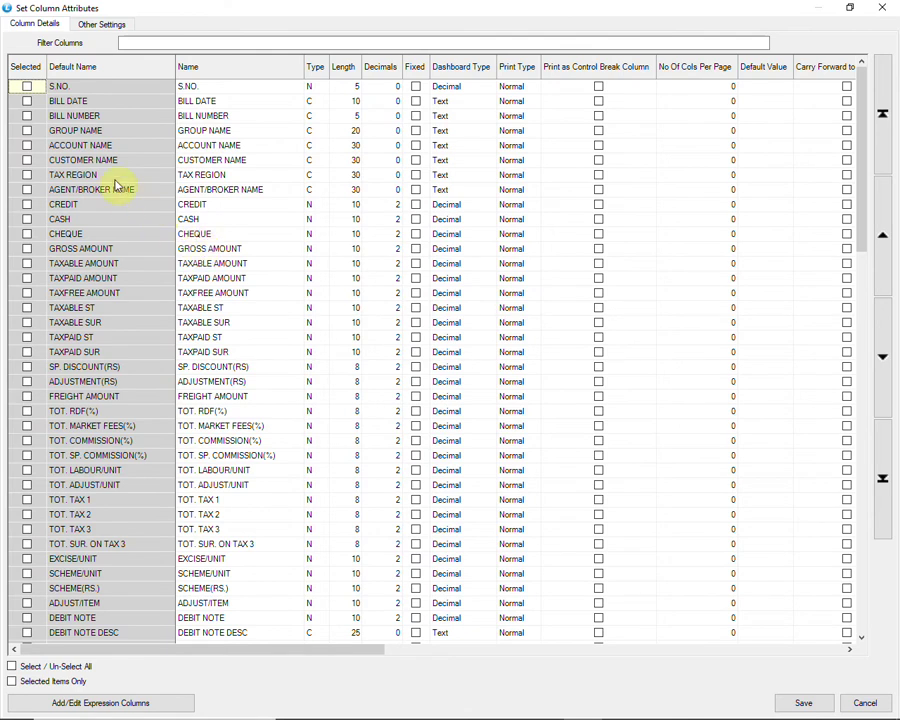
{"action": "left_click", "coordinate": [27, 87]}
{"action": "left_click", "coordinate": [27, 101]}
{"action": "left_click", "coordinate": [27, 116]}
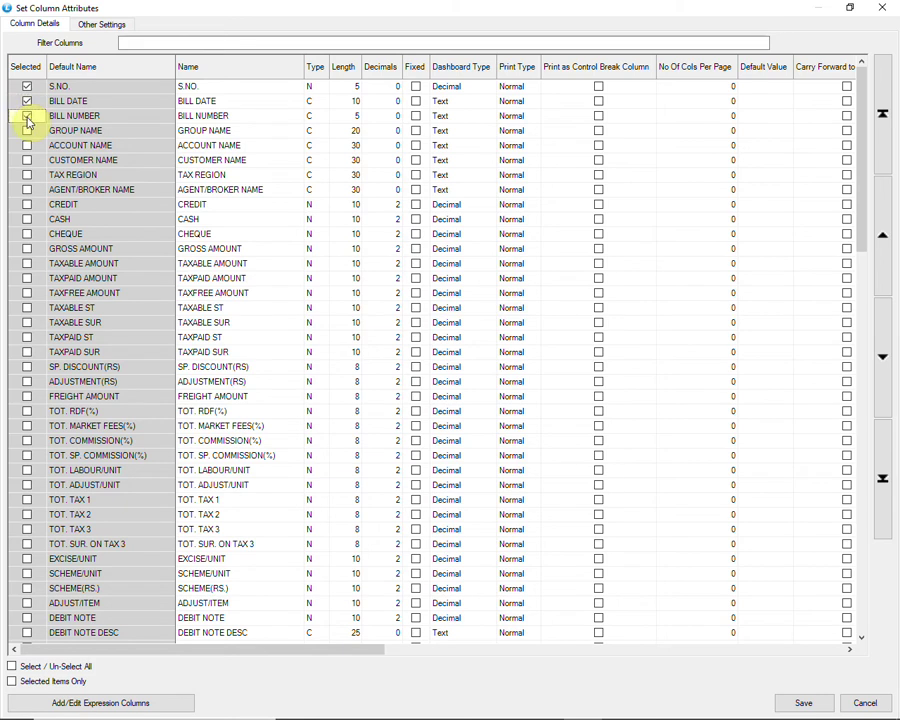
{"action": "left_click", "coordinate": [27, 160]}
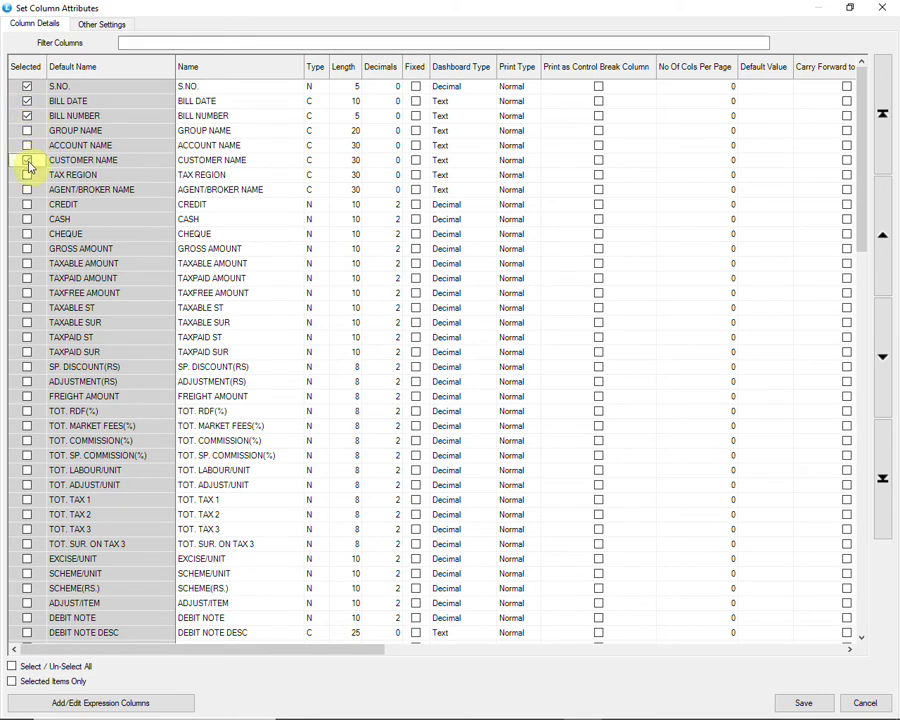
{"action": "left_click", "coordinate": [27, 250]}
{"action": "left_click", "coordinate": [27, 250]}
{"action": "scroll", "coordinate": [63, 403], "scroll_direction": "down", "scroll_amount": 3}
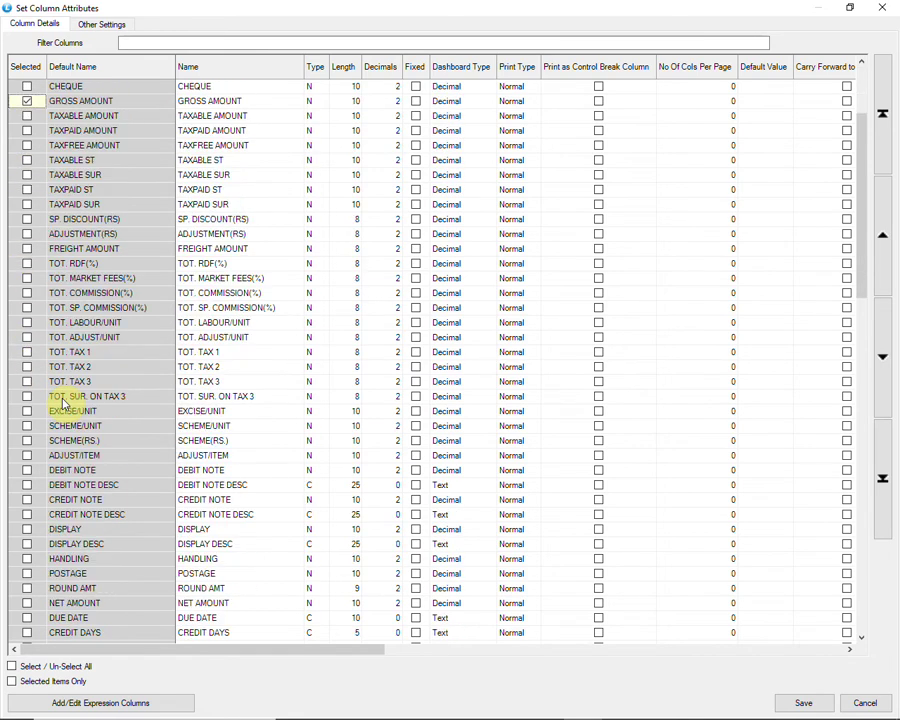
{"action": "scroll", "coordinate": [58, 478], "scroll_direction": "down", "scroll_amount": 3}
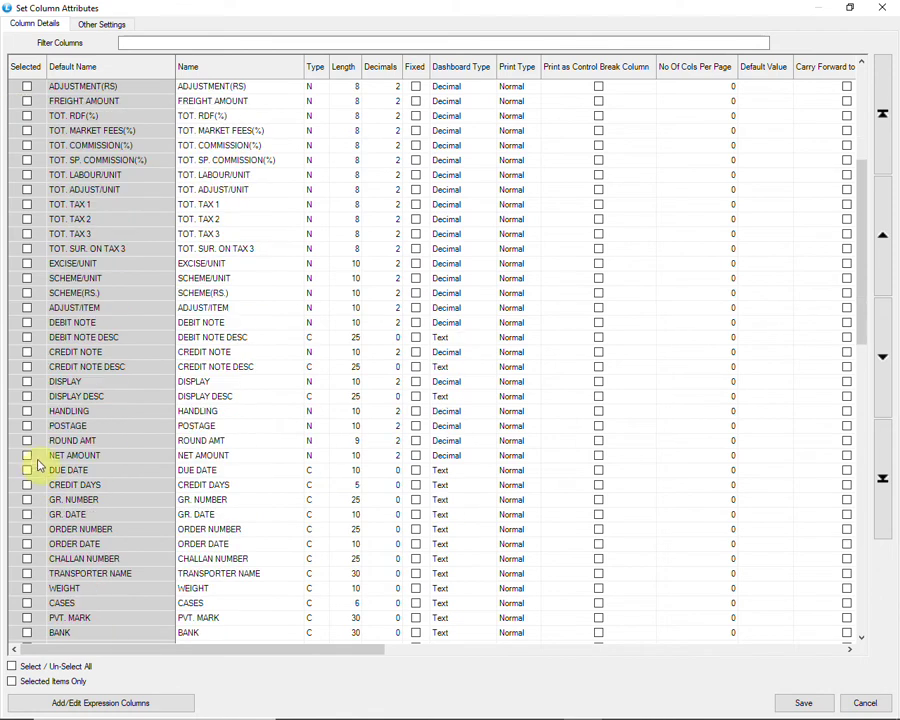
{"action": "left_click", "coordinate": [27, 455]}
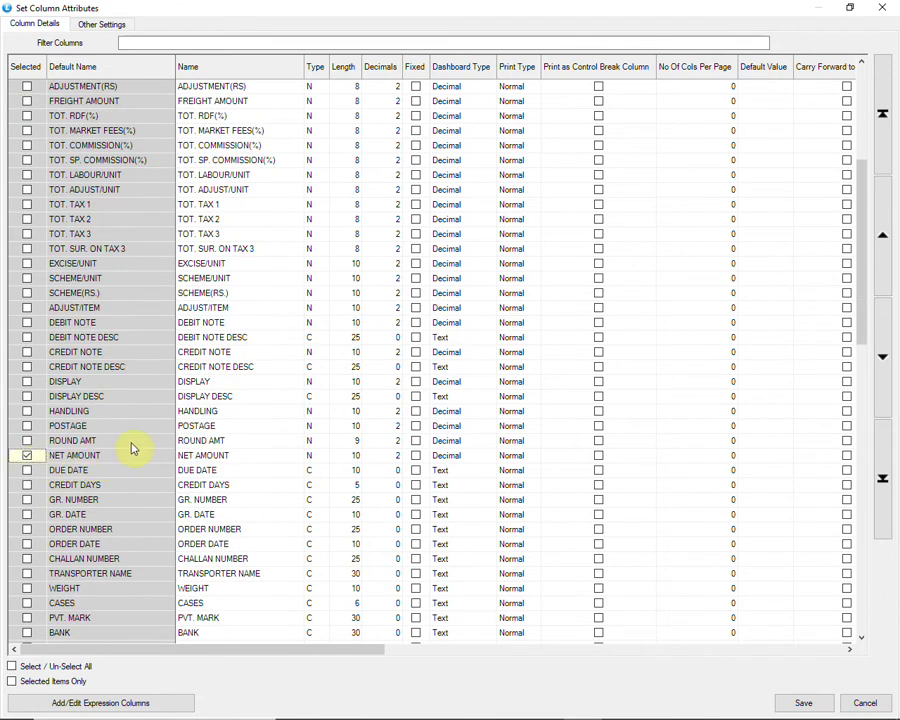
{"action": "scroll", "coordinate": [130, 460], "scroll_direction": "down", "scroll_amount": 5}
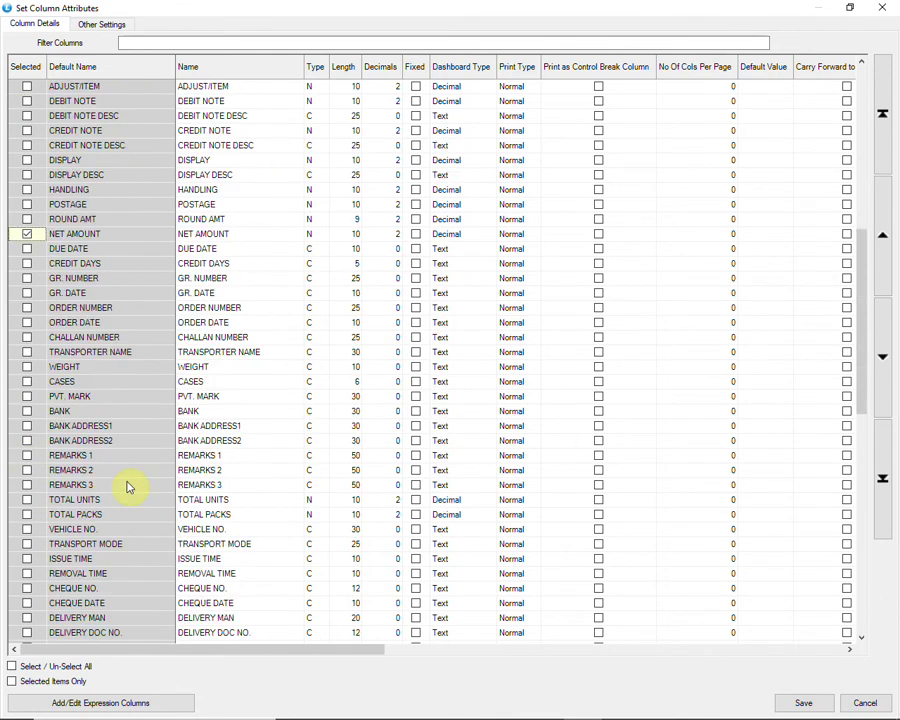
{"action": "left_click", "coordinate": [27, 499]}
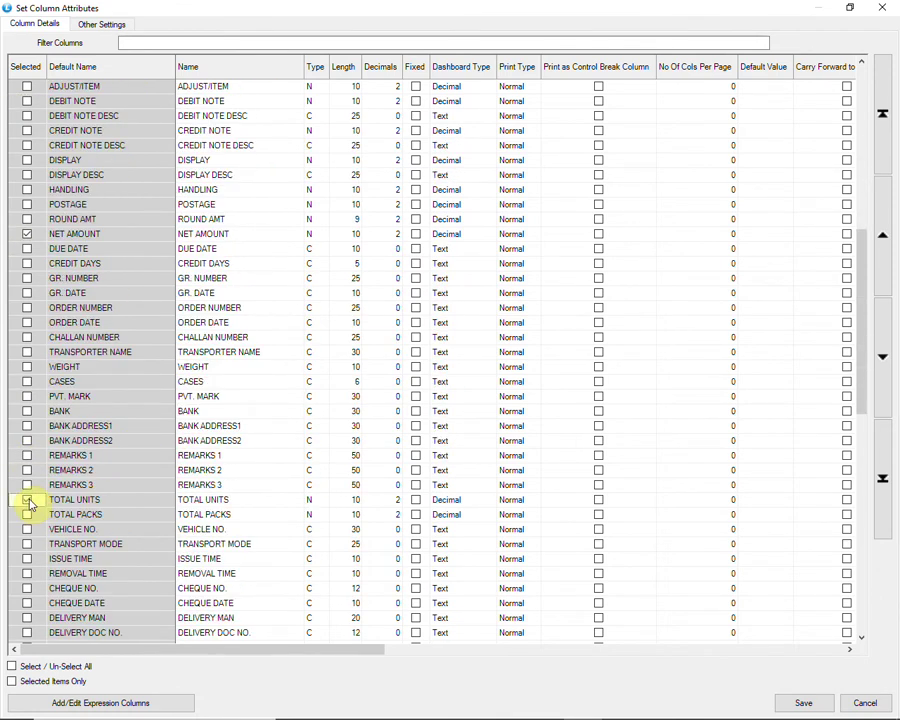
- Show only selected columns and move TOTAL UNITS up above GROSS AMOUNT
{"action": "left_click", "coordinate": [13, 682]}
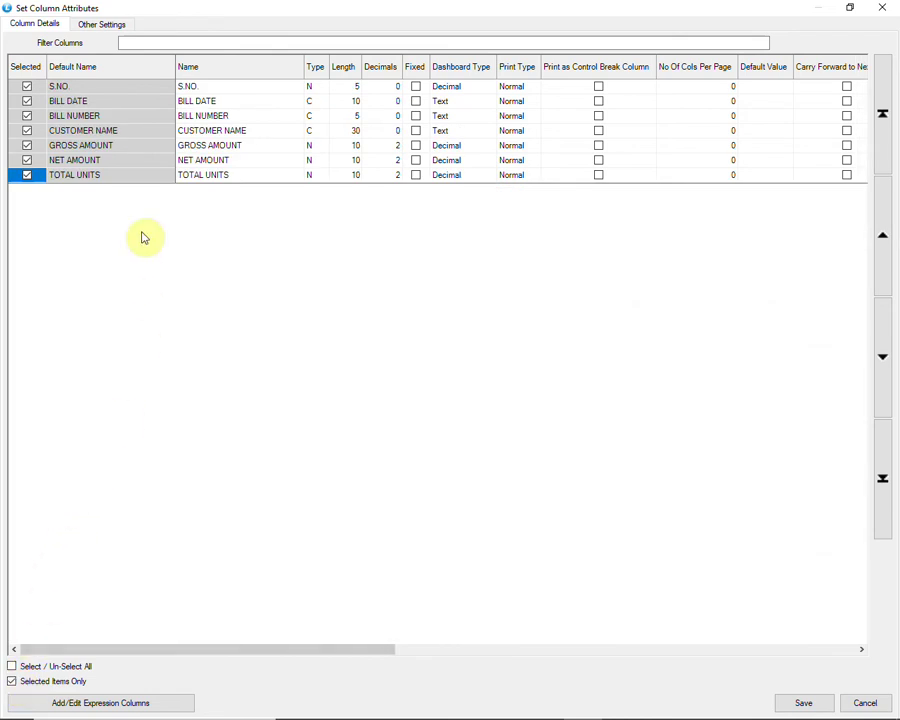
{"action": "left_click", "coordinate": [128, 136]}
{"action": "left_click", "coordinate": [128, 147]}
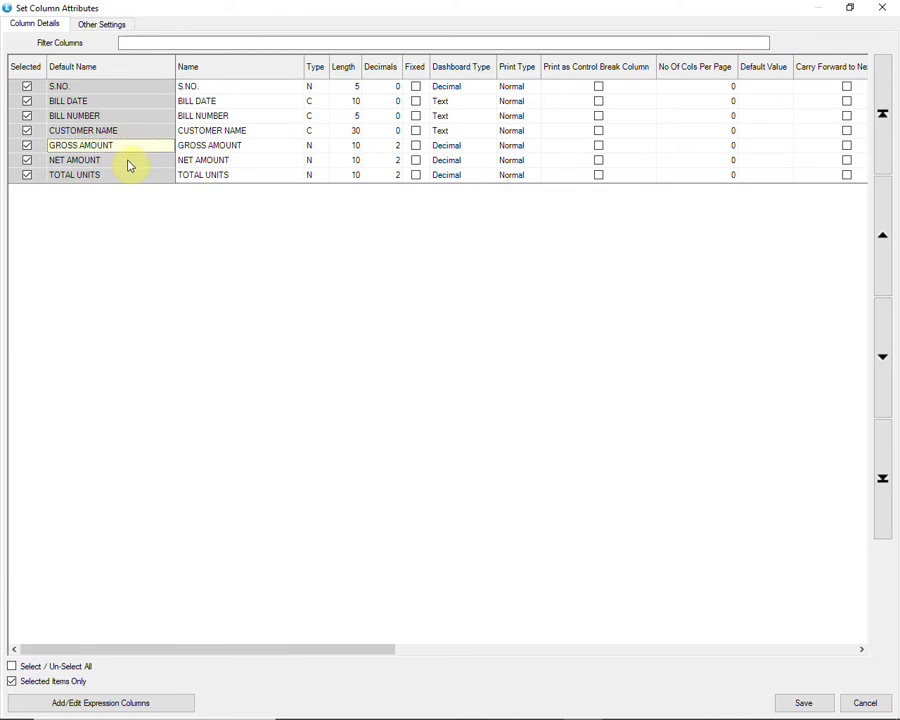
{"action": "left_click", "coordinate": [128, 177]}
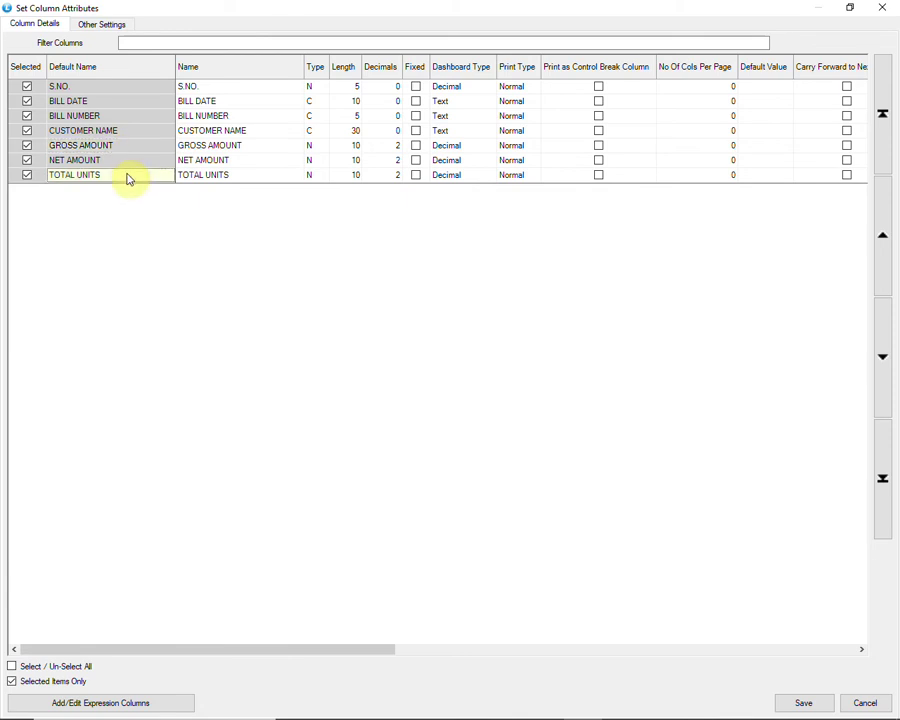
{"action": "left_click", "coordinate": [884, 240]}
{"action": "left_click", "coordinate": [884, 240]}
{"action": "left_click", "coordinate": [884, 240]}
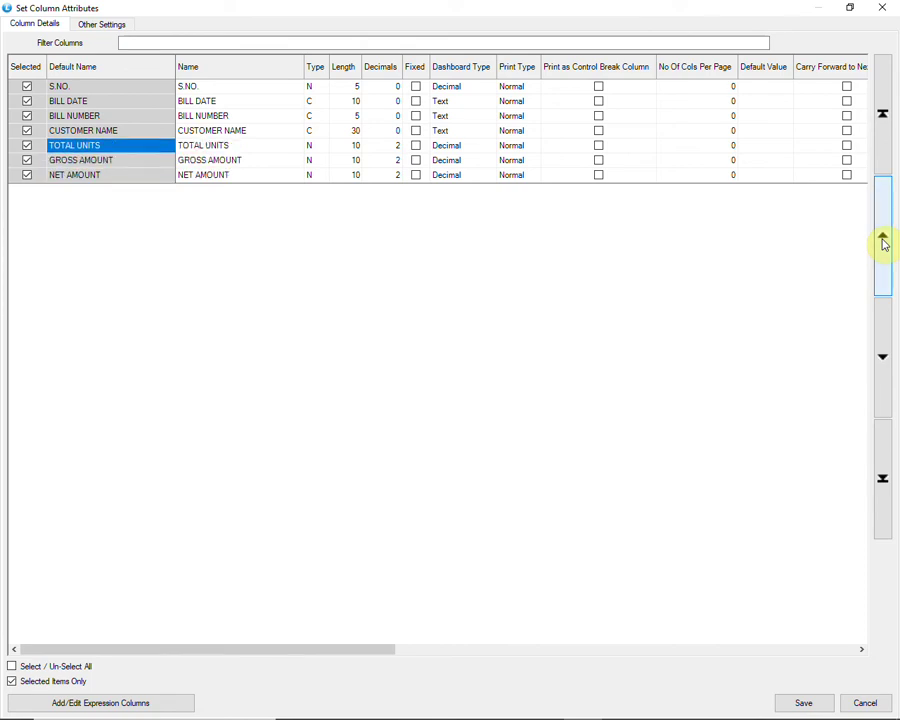
- Rename the TOTAL UNITS print column to QUANTITY and save the column setup
{"action": "left_click", "coordinate": [218, 148]}
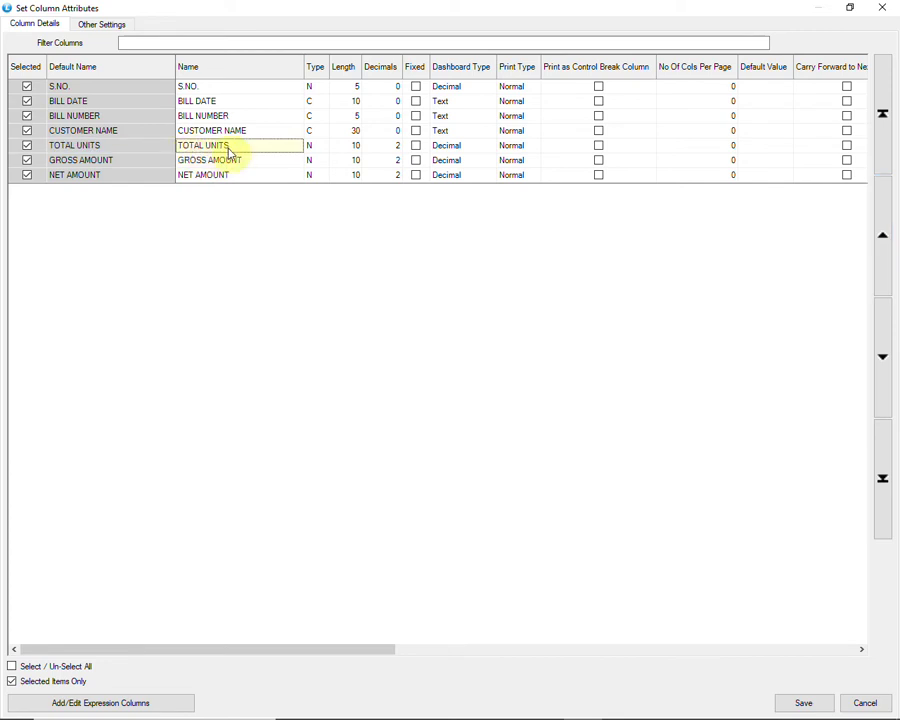
{"action": "left_click", "coordinate": [229, 148]}
{"action": "type", "text": "QUANTITY"}
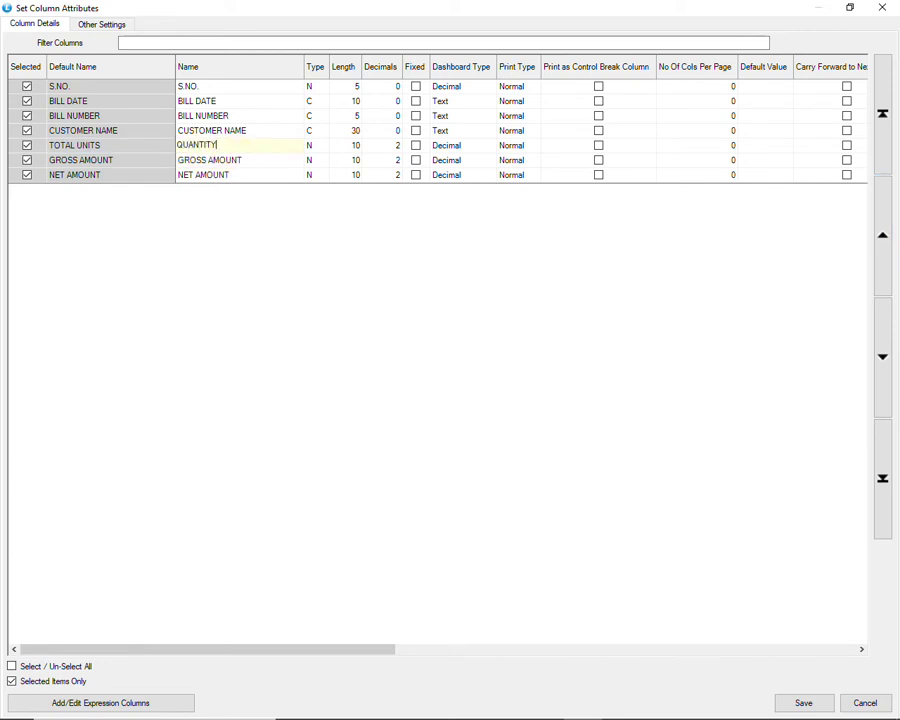
{"action": "left_click", "coordinate": [230, 154]}
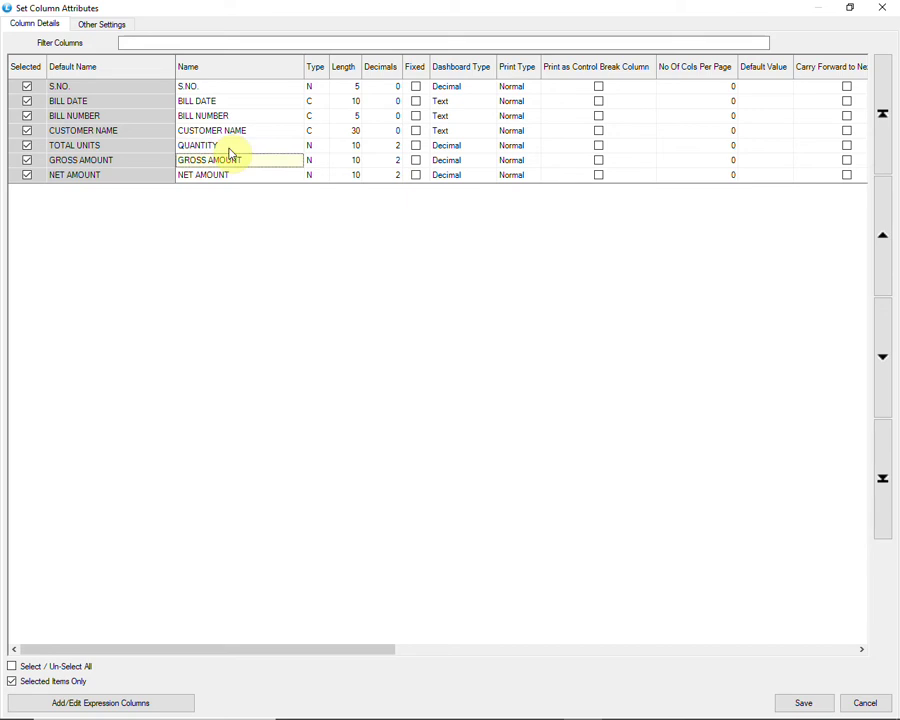
{"action": "left_click", "coordinate": [785, 706]}
{"action": "left_click", "coordinate": [446, 414]}
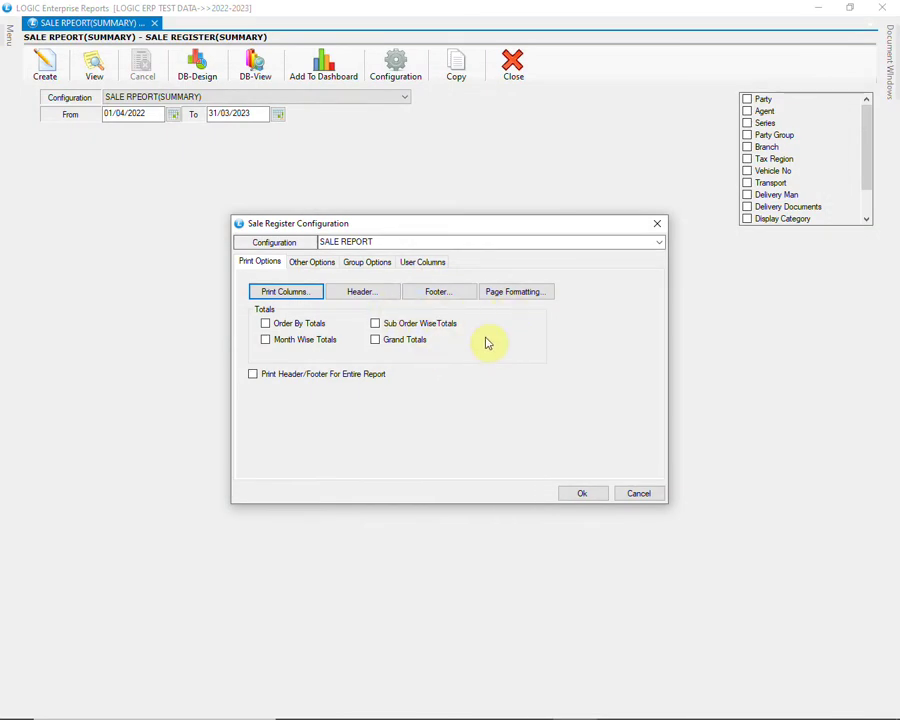
- On Other Options, keep Report Type as Sale and Order By as Date
{"action": "left_click", "coordinate": [320, 264]}
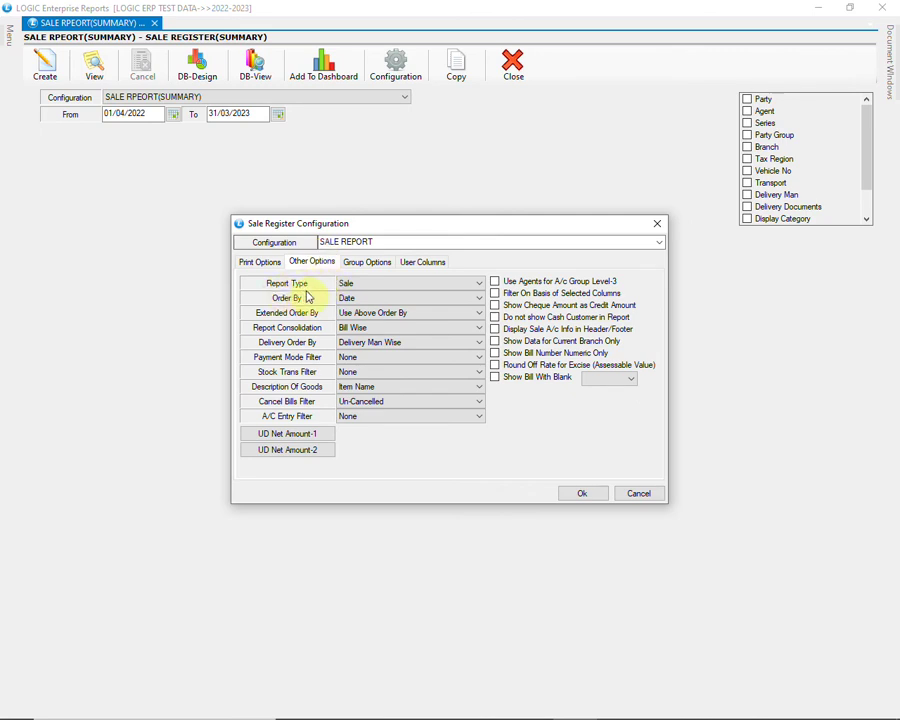
{"action": "left_click", "coordinate": [374, 288]}
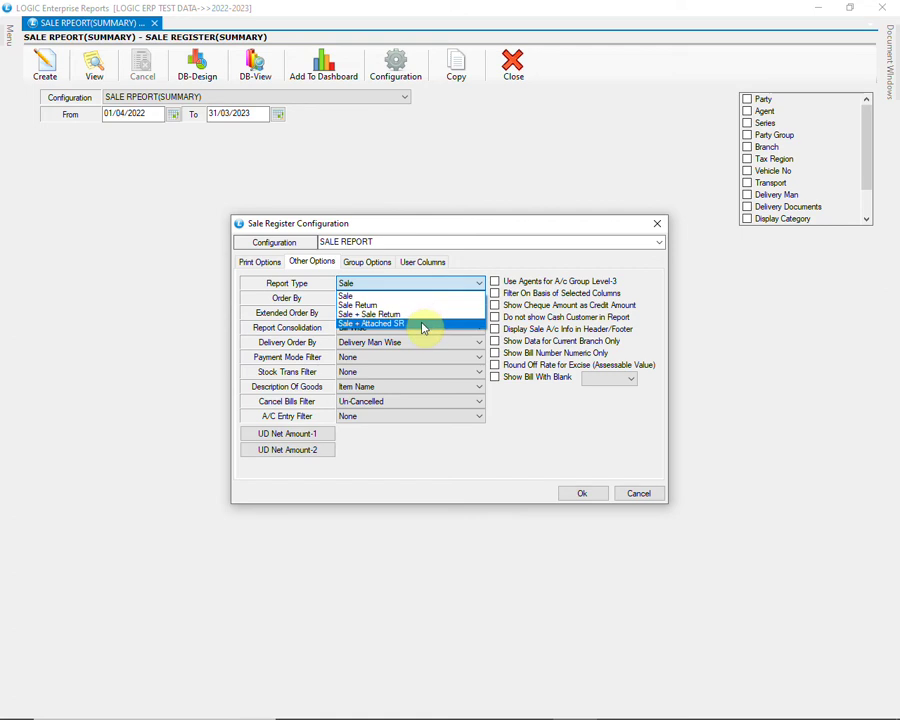
{"action": "left_click", "coordinate": [380, 296]}
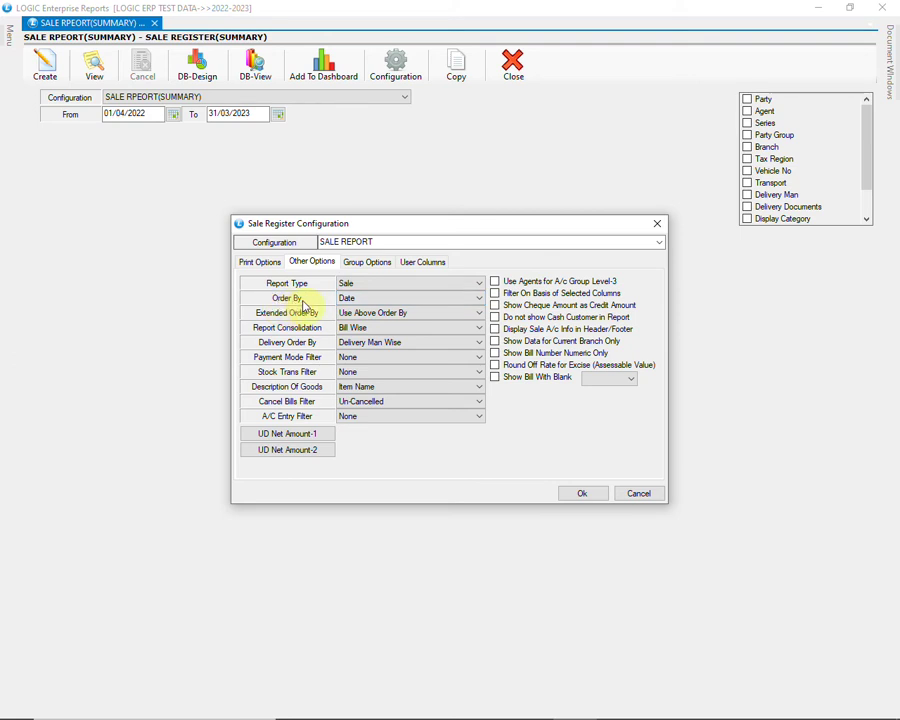
{"action": "left_click", "coordinate": [416, 301]}
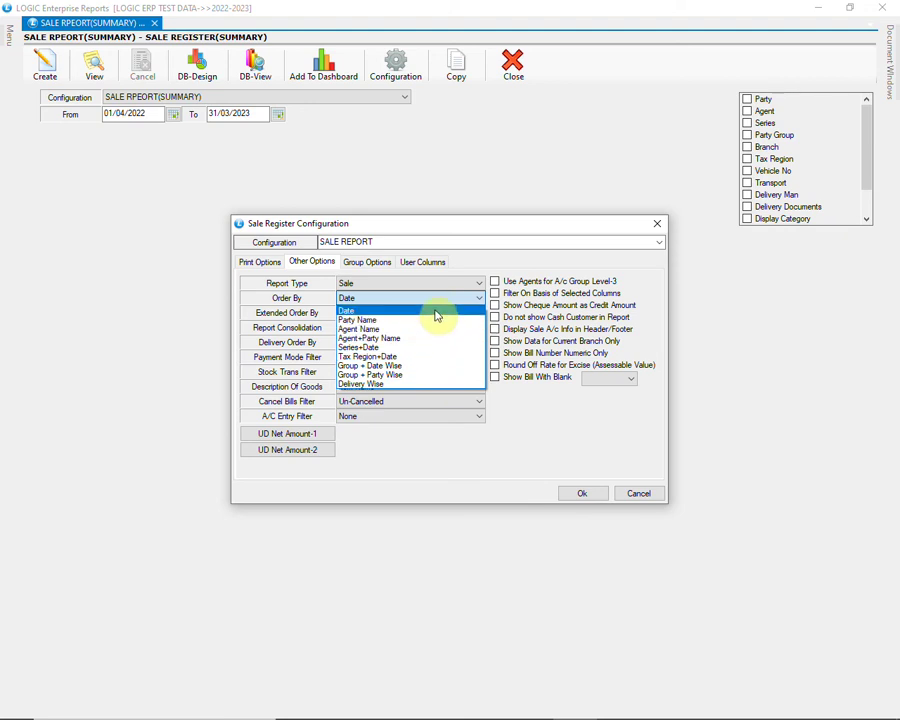
{"action": "left_click", "coordinate": [435, 312]}
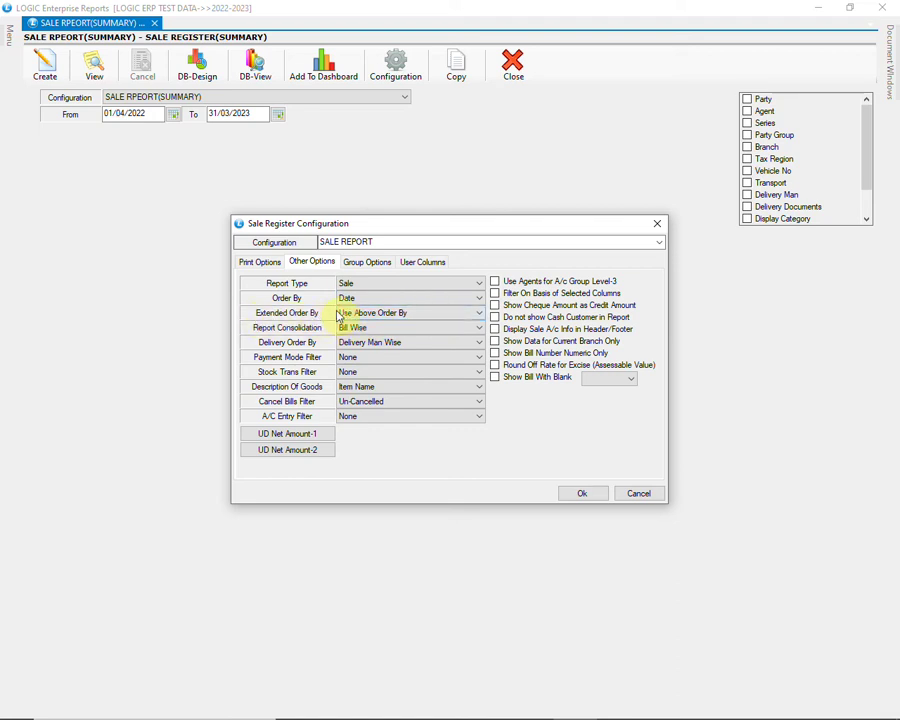
- Keep extended ordering as Use Above Order By and set report consolidation to Consolidated
{"action": "left_click", "coordinate": [433, 315]}
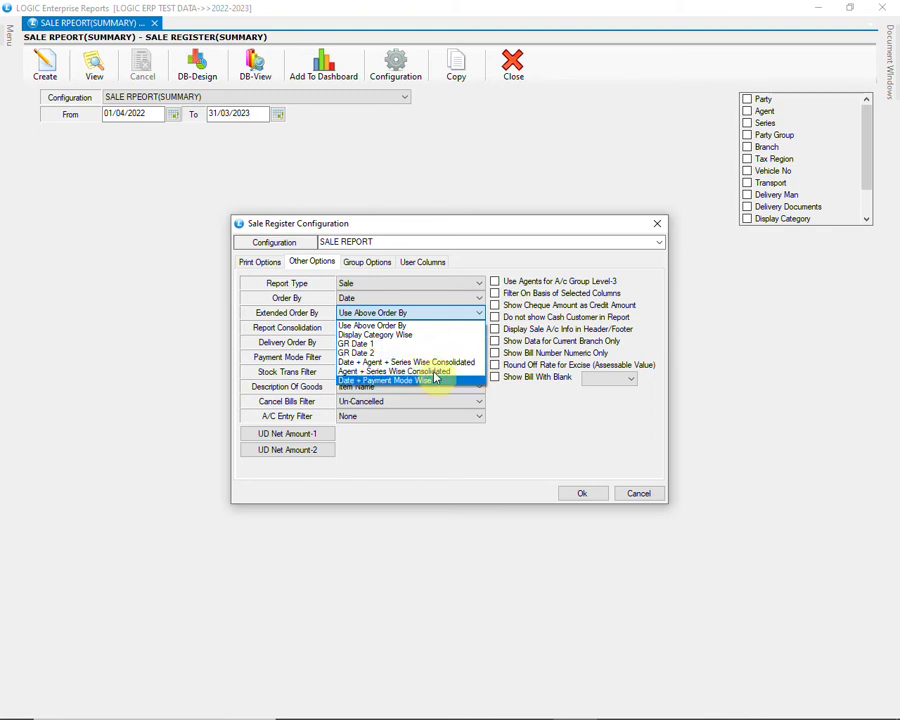
{"action": "left_click", "coordinate": [441, 330]}
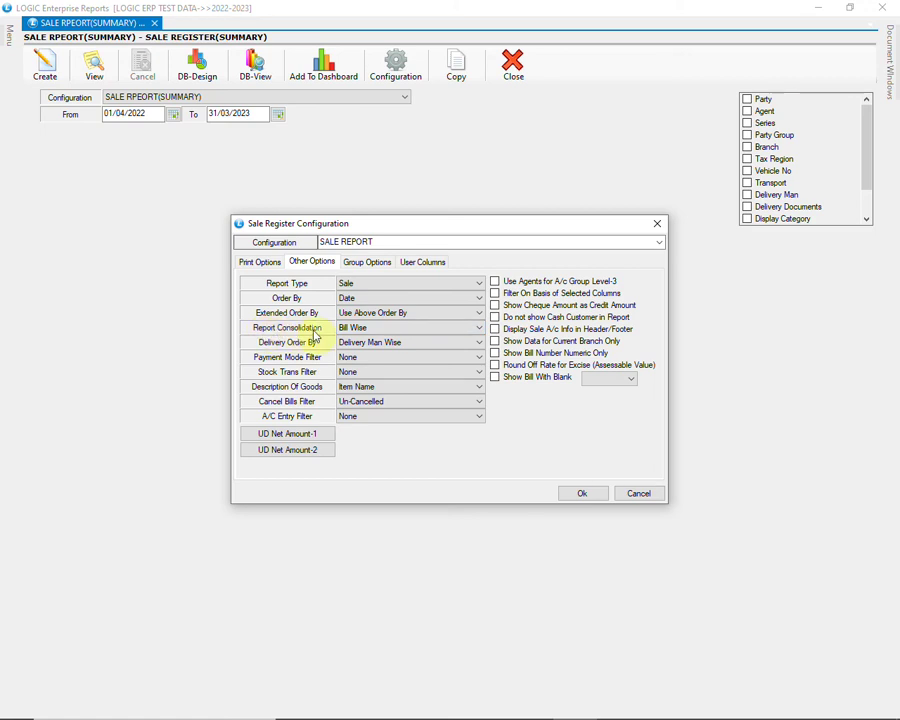
{"action": "left_click", "coordinate": [389, 335]}
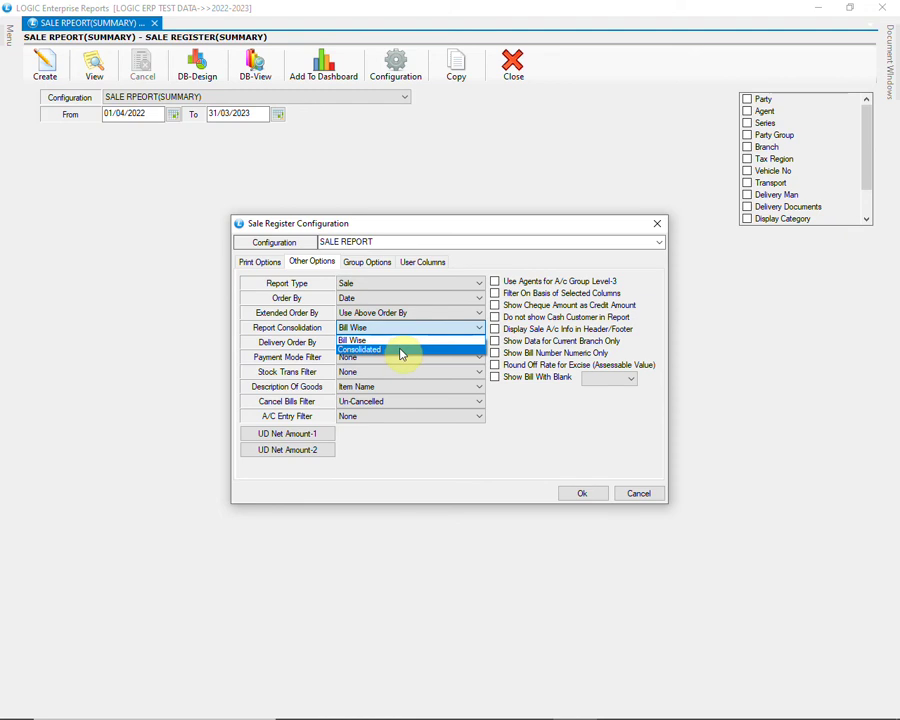
{"action": "left_click", "coordinate": [401, 351]}
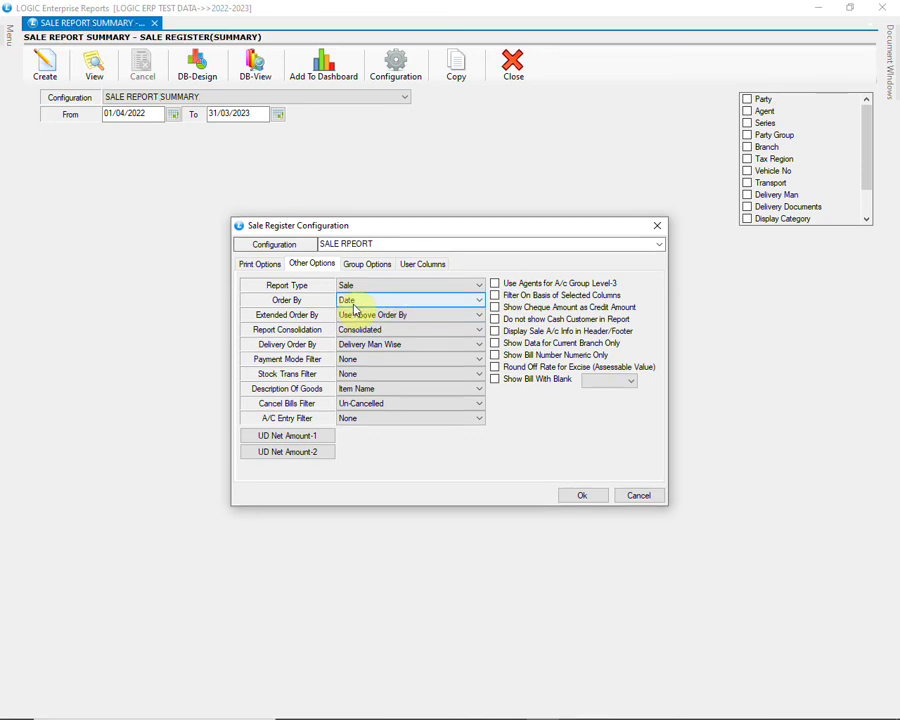
{"action": "left_click", "coordinate": [352, 330]}
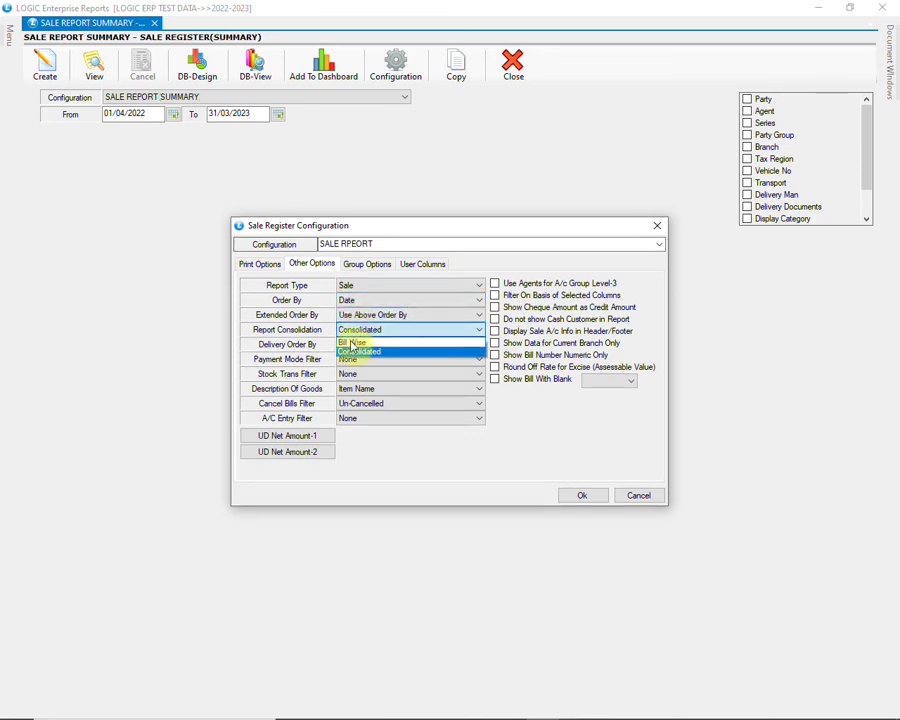
{"action": "left_click", "coordinate": [352, 344]}
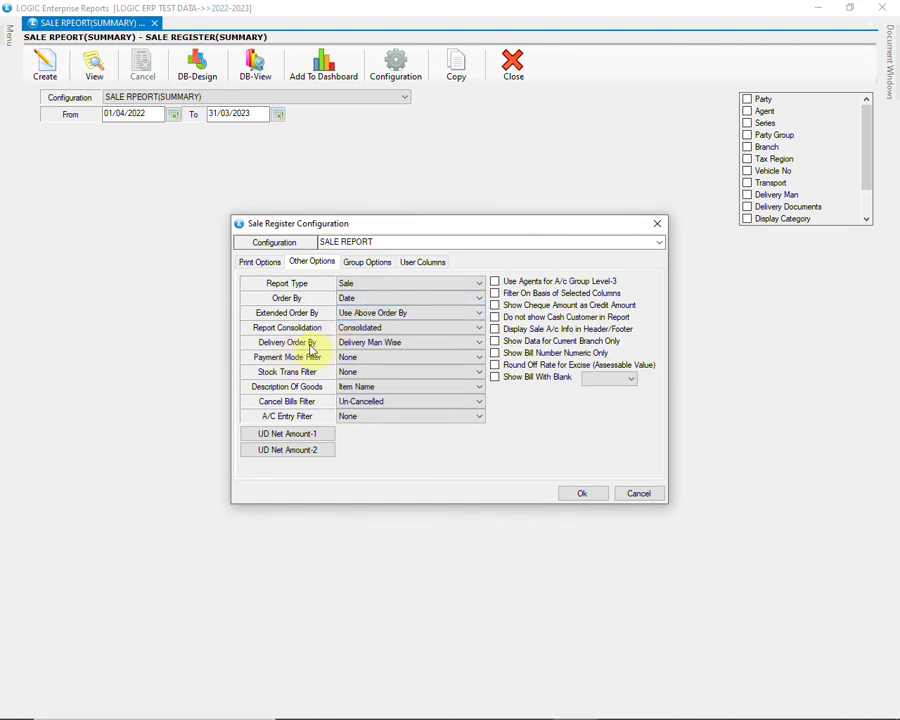
- Keep delivery ordering Delivery Man Wise, with payment mode and stock transfer filters at None
{"action": "left_click", "coordinate": [377, 344]}
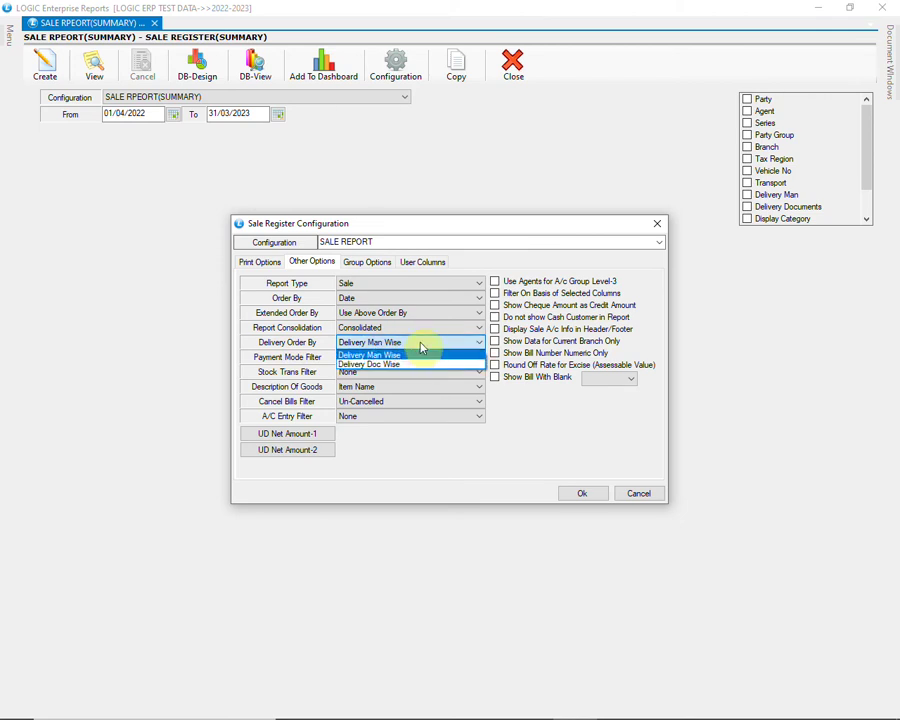
{"action": "left_click", "coordinate": [421, 346]}
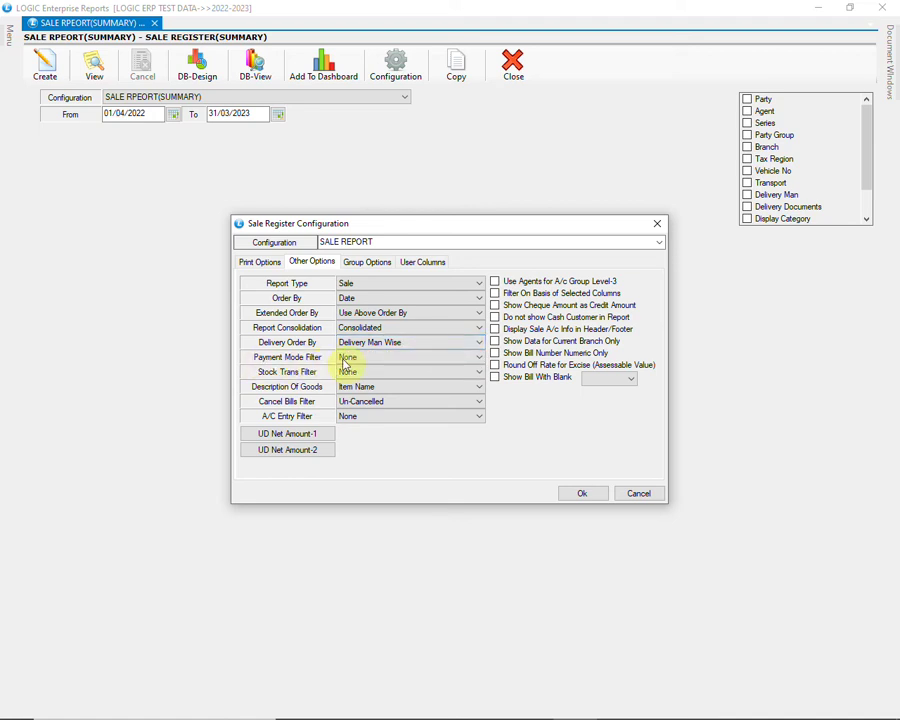
{"action": "left_click", "coordinate": [373, 360]}
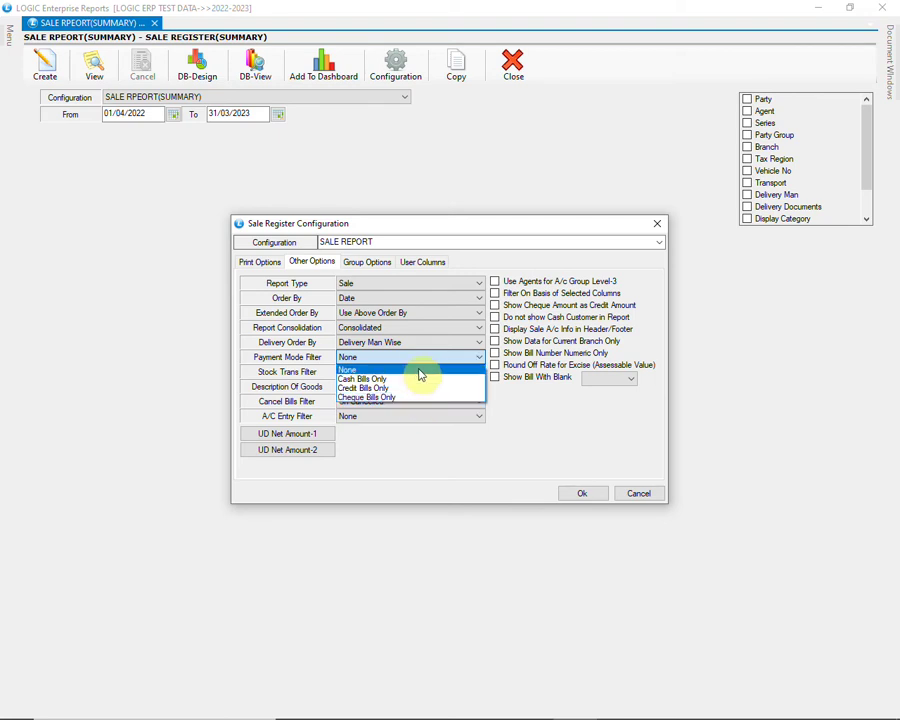
{"action": "left_click", "coordinate": [420, 373]}
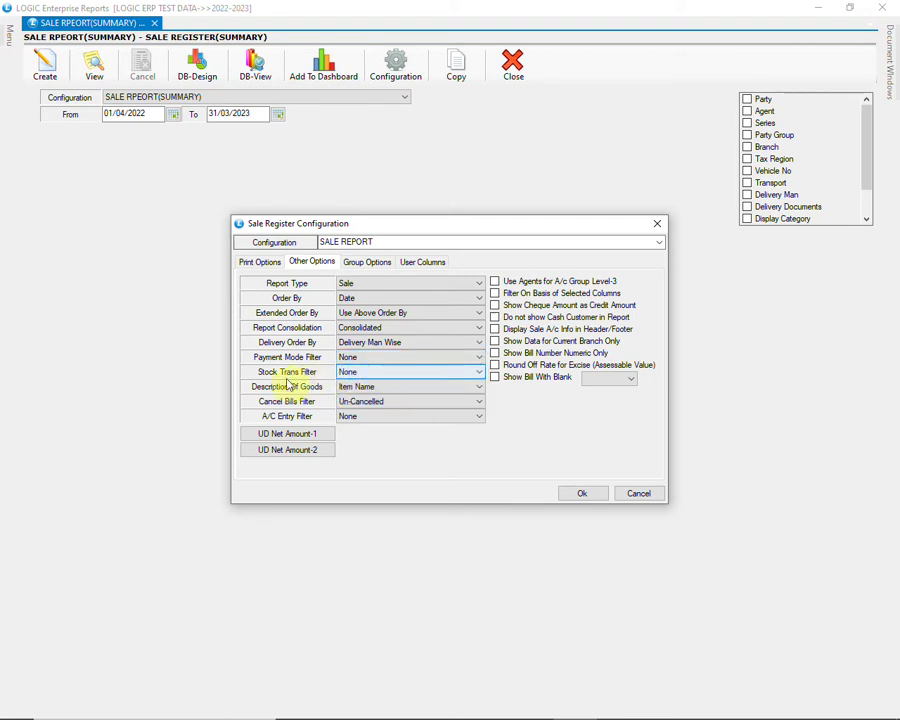
{"action": "left_click", "coordinate": [405, 375]}
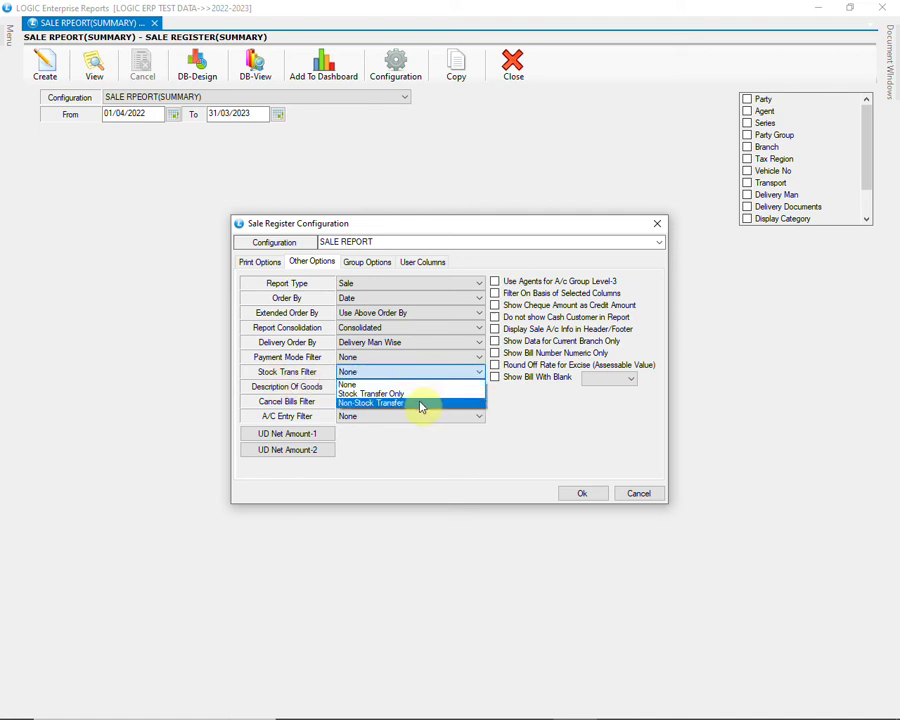
{"action": "left_click", "coordinate": [425, 385]}
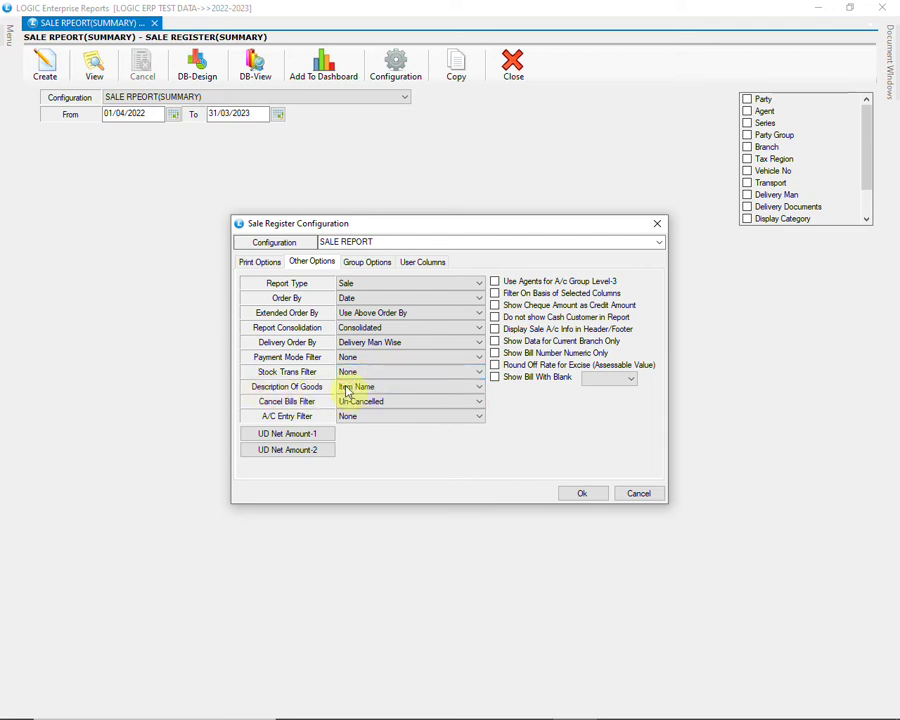
- Keep goods described by Item Name, only Un-Cancelled bills, and account entry filter None
{"action": "left_click", "coordinate": [401, 389]}
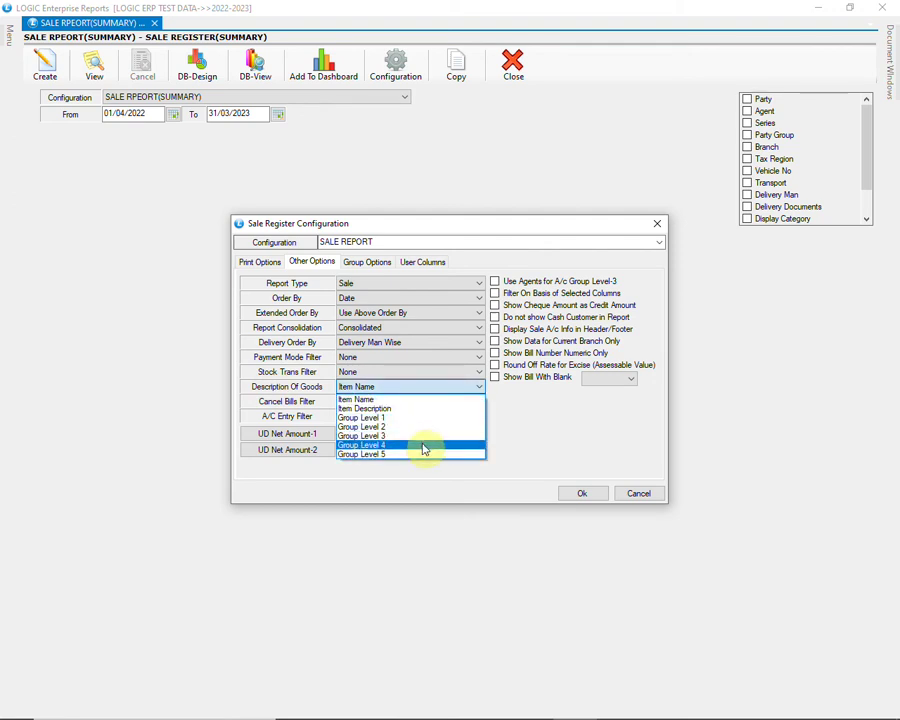
{"action": "left_click", "coordinate": [429, 398]}
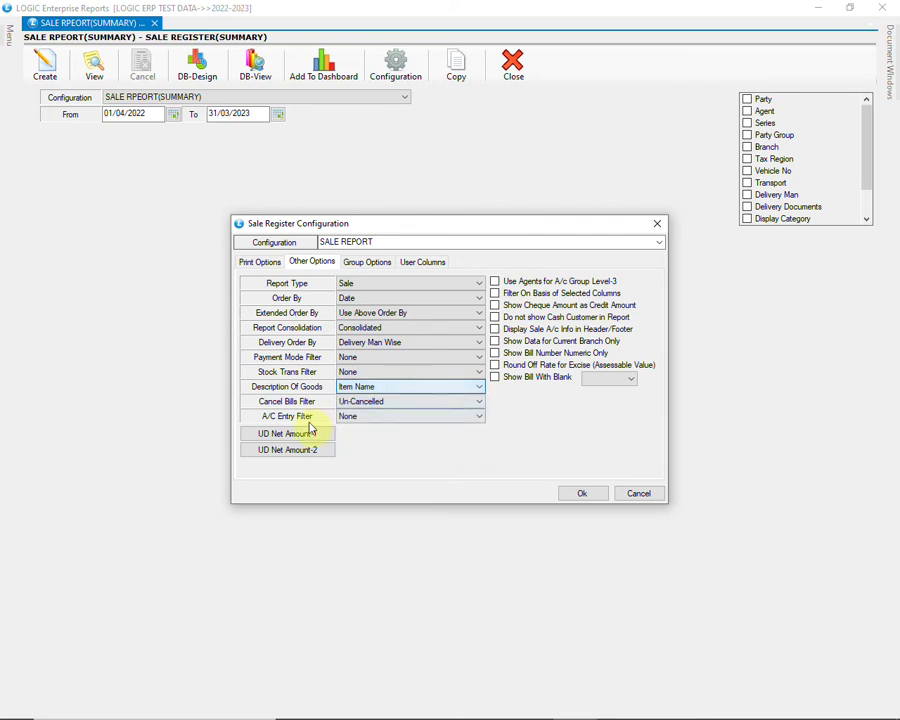
{"action": "left_click", "coordinate": [407, 406]}
{"action": "left_click", "coordinate": [410, 405]}
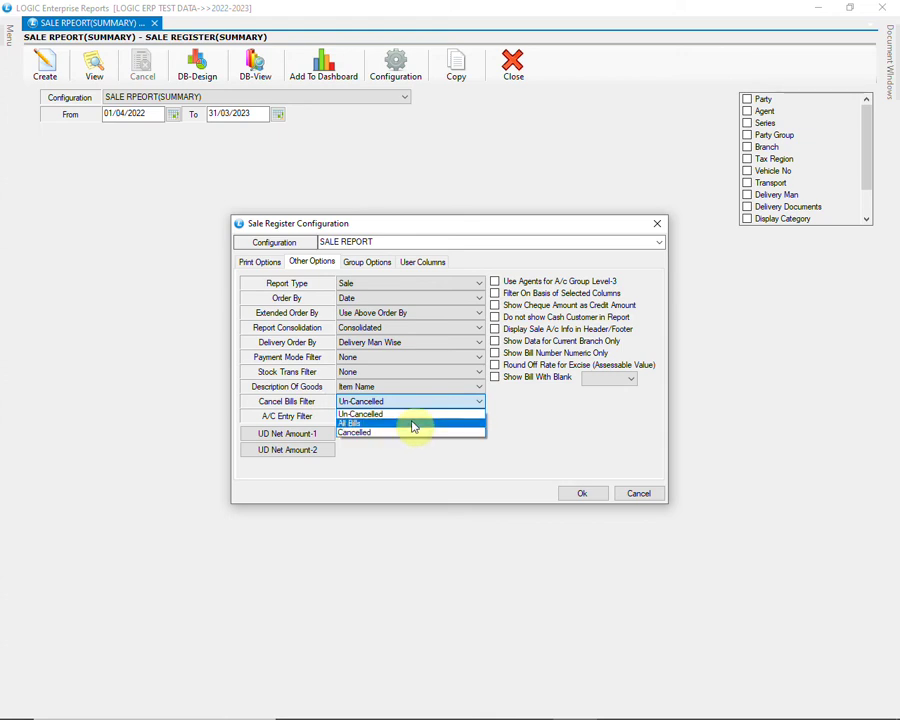
{"action": "left_click", "coordinate": [420, 405]}
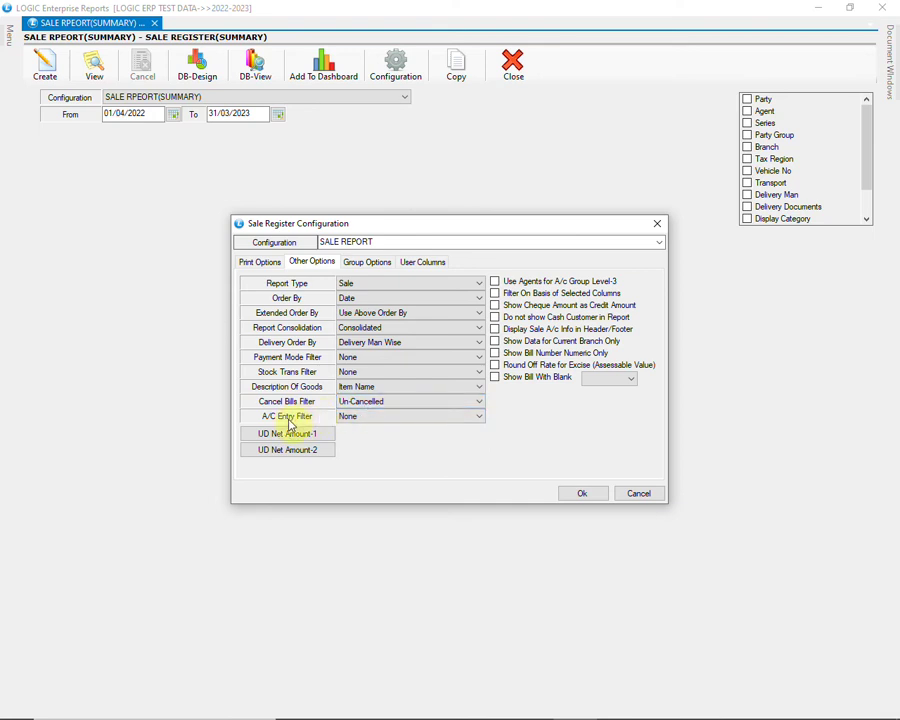
{"action": "left_click", "coordinate": [399, 420]}
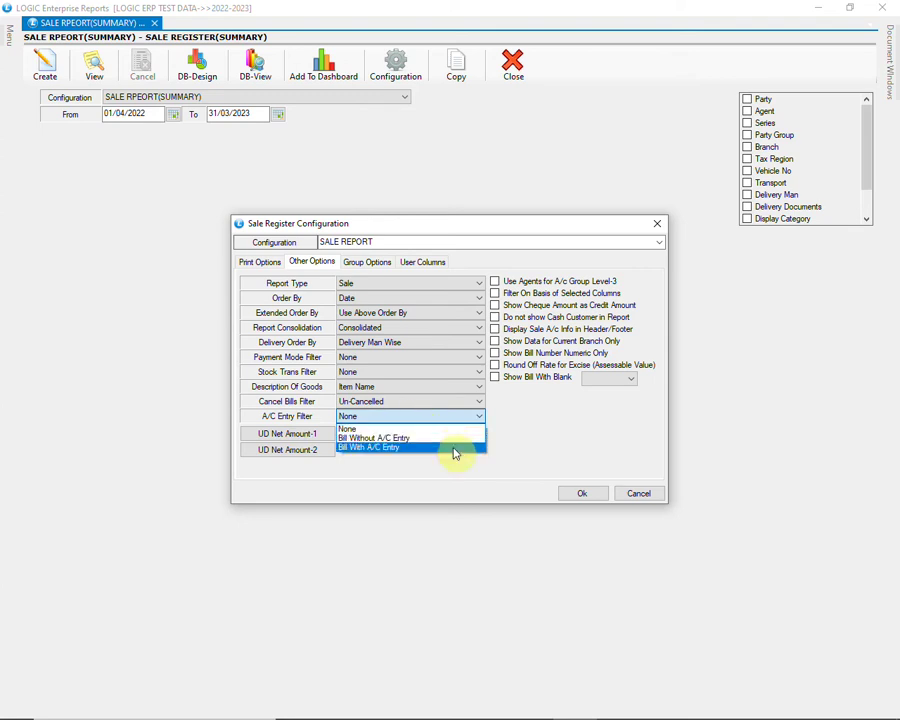
{"action": "left_click", "coordinate": [448, 418]}
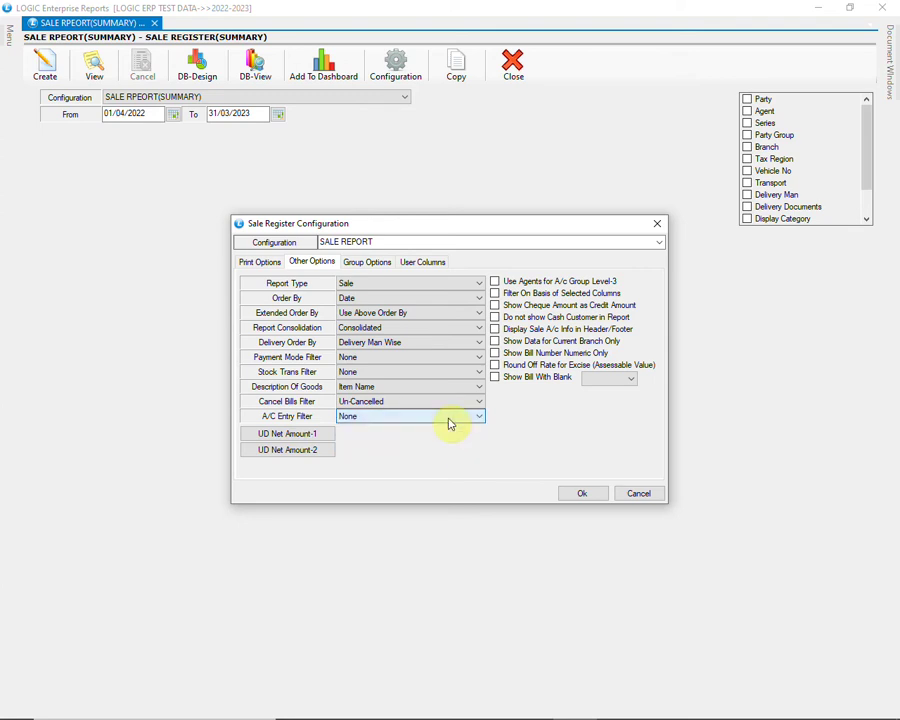
- Build UD Net Amount-1 from Gross Value, CD, TD, SP CD, Scheme/Unit, Tax -1 and Tax -2; leave Net Amount-2 unchanged
{"action": "left_click", "coordinate": [327, 437]}
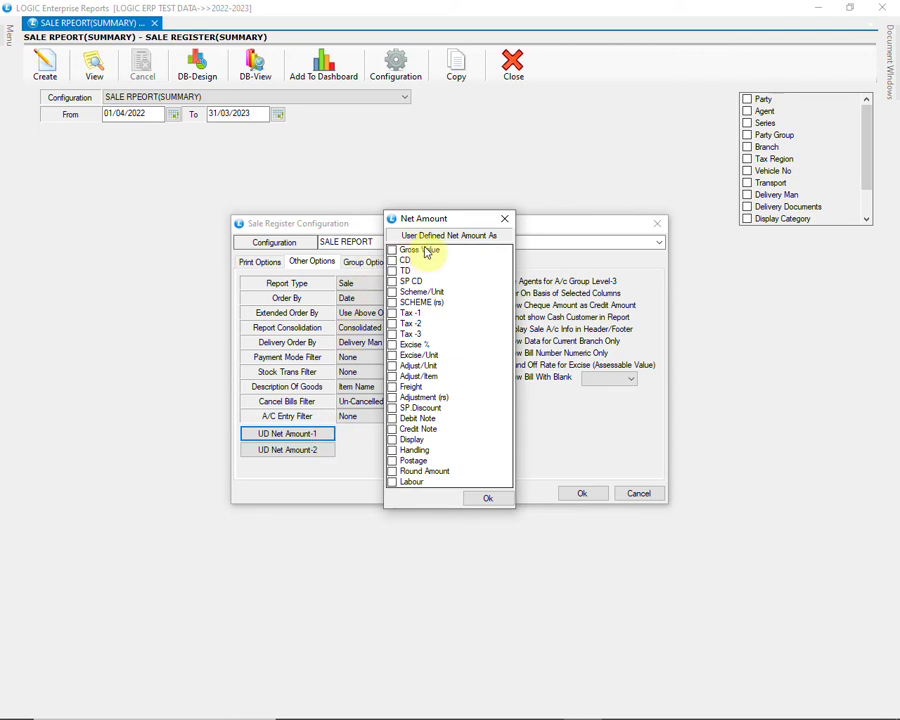
{"action": "left_click", "coordinate": [393, 250]}
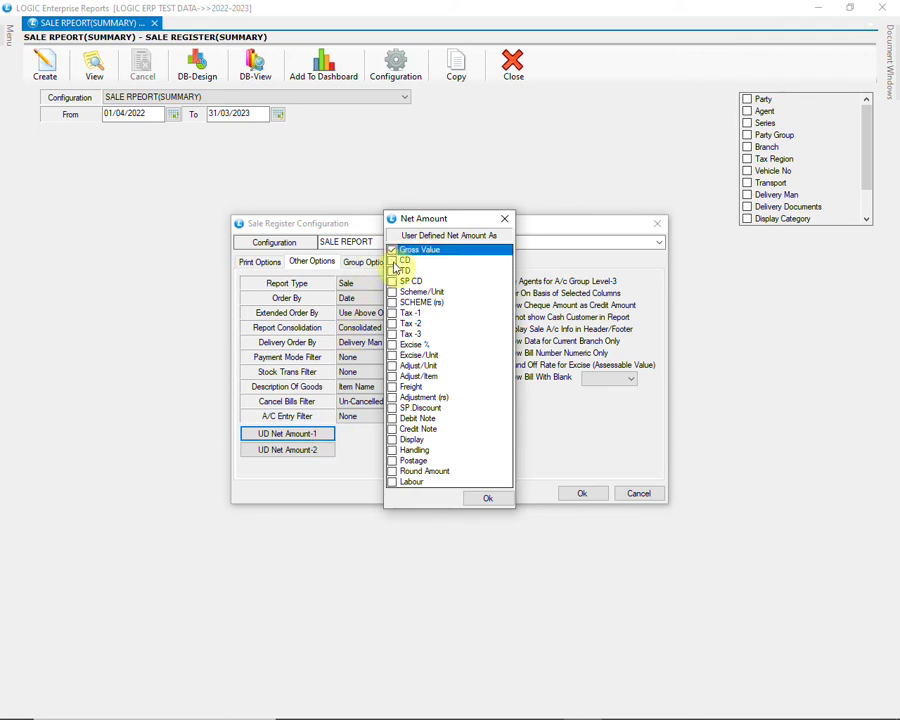
{"action": "left_click", "coordinate": [393, 260]}
{"action": "left_click", "coordinate": [393, 271]}
{"action": "left_click", "coordinate": [393, 281]}
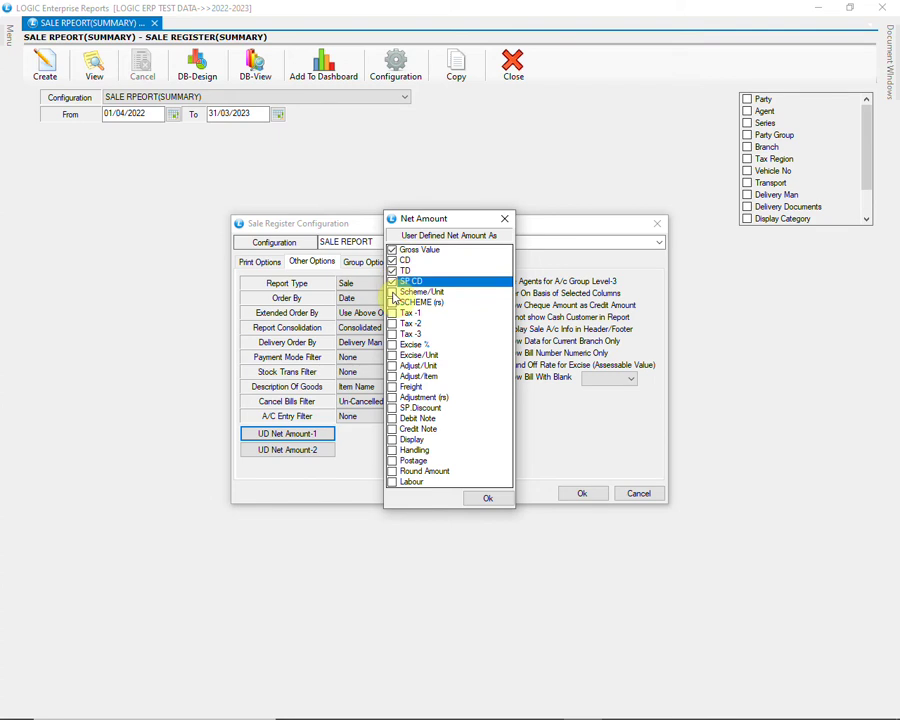
{"action": "left_click", "coordinate": [393, 292]}
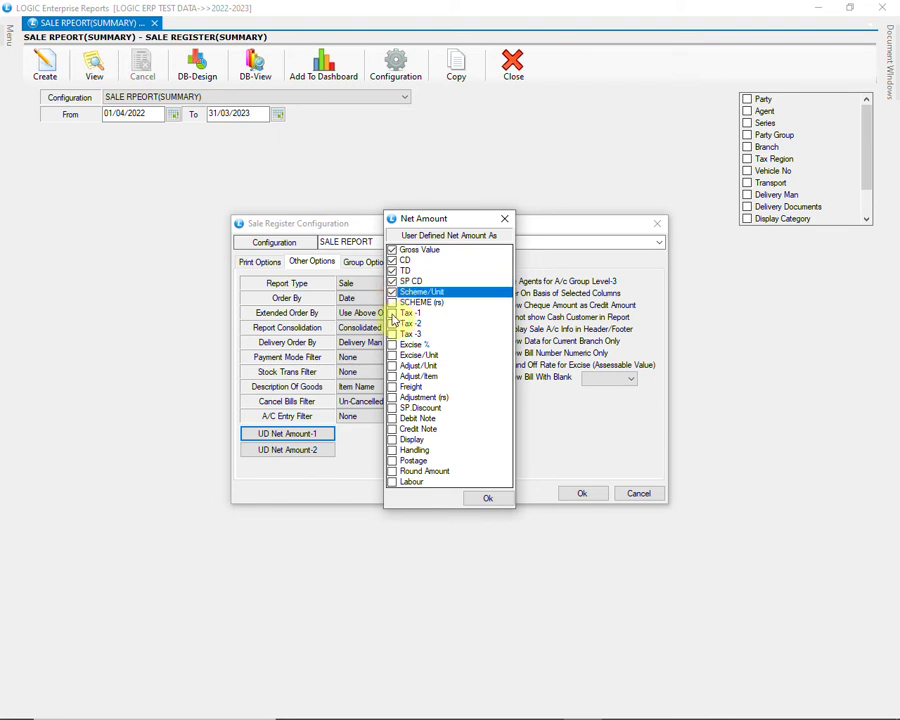
{"action": "left_click", "coordinate": [393, 313]}
{"action": "left_click", "coordinate": [394, 334]}
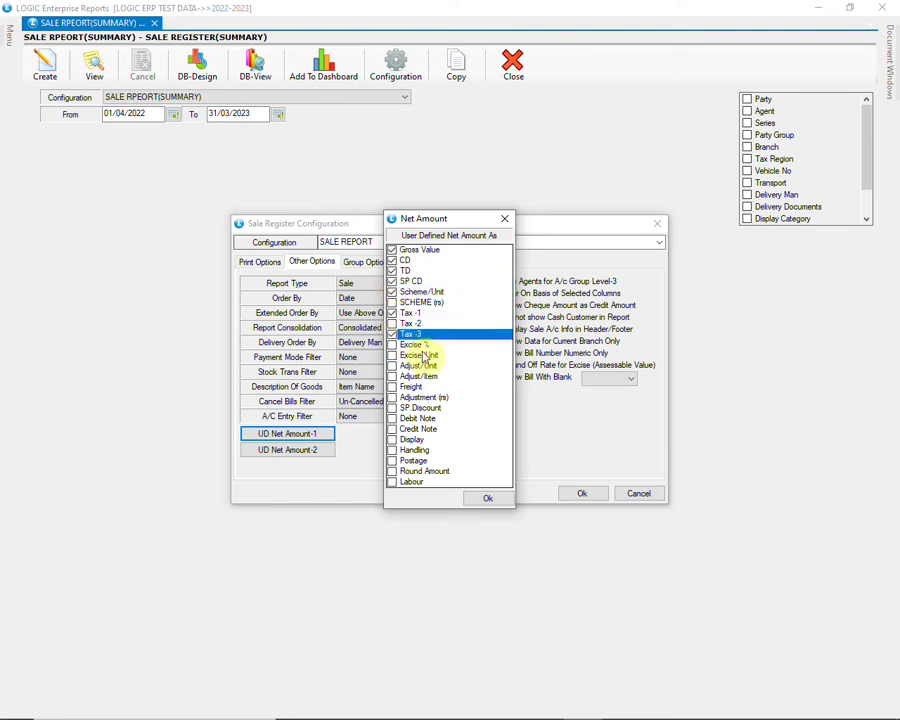
{"action": "left_click", "coordinate": [488, 500]}
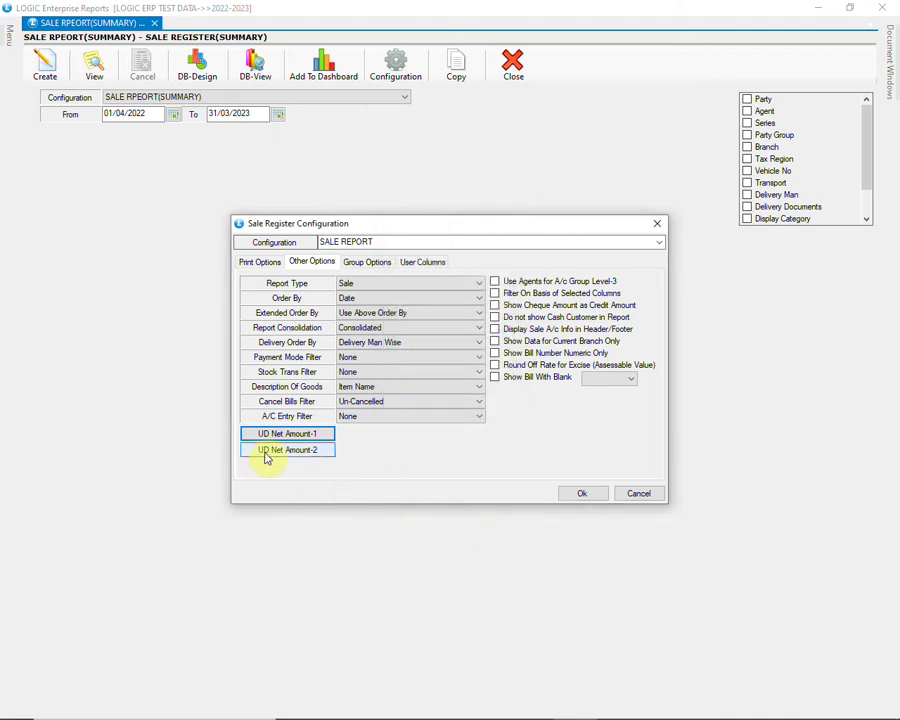
{"action": "left_click", "coordinate": [312, 454]}
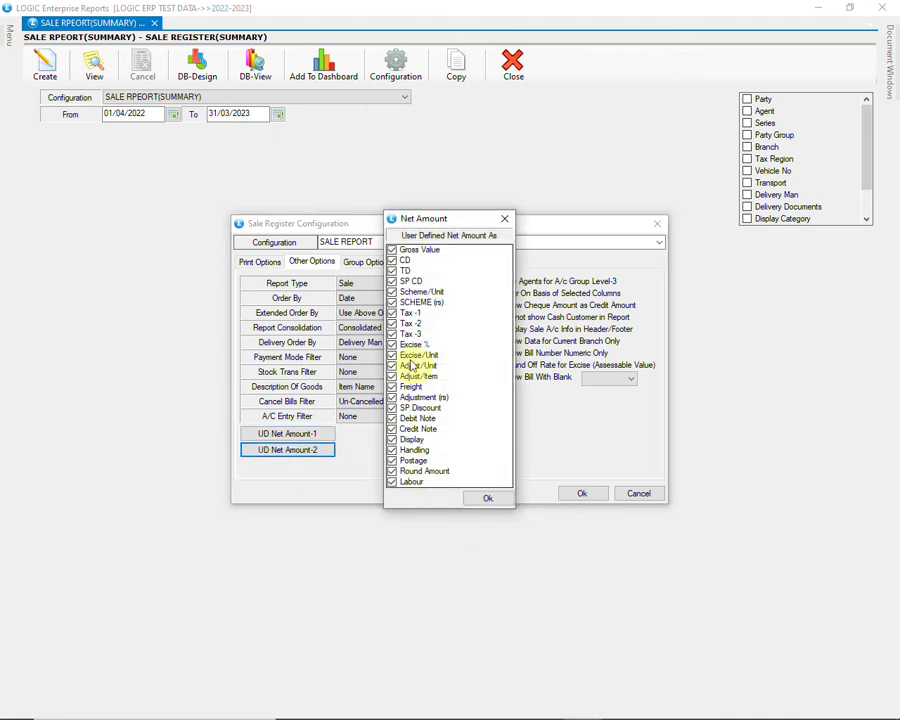
{"action": "left_click", "coordinate": [505, 220]}
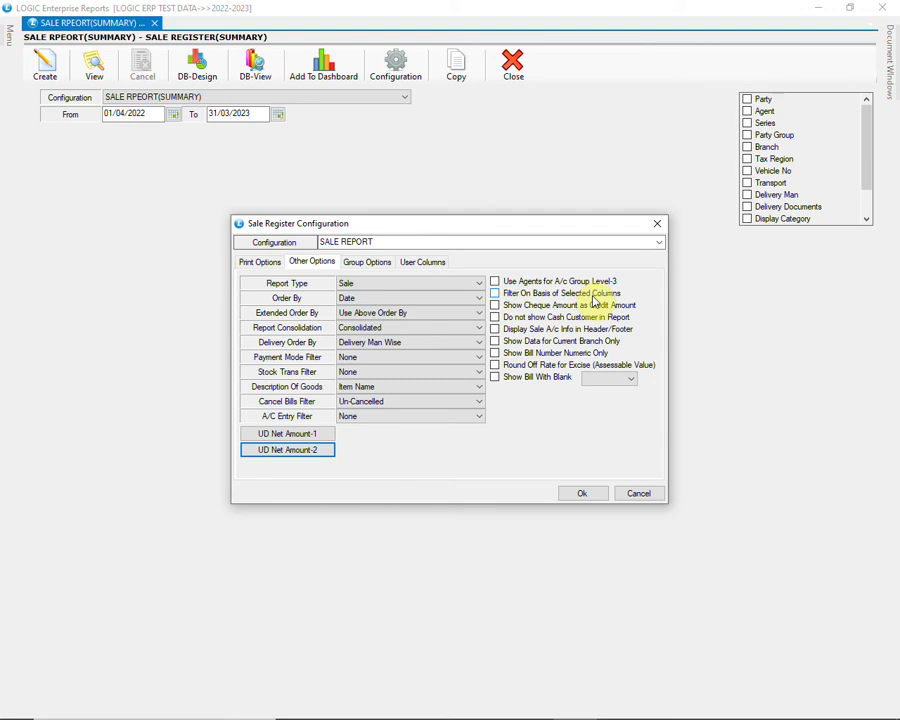
- Tick Filter On Basis of Selected Columns and leave Show Bill With Blank date empty
{"action": "left_click", "coordinate": [495, 295]}
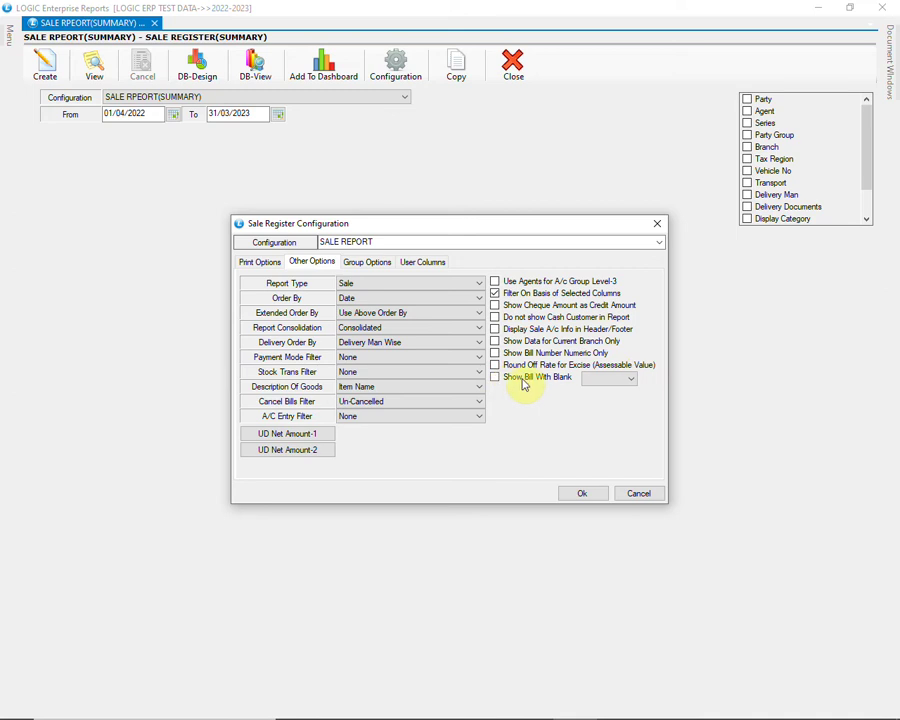
{"action": "left_click", "coordinate": [629, 378]}
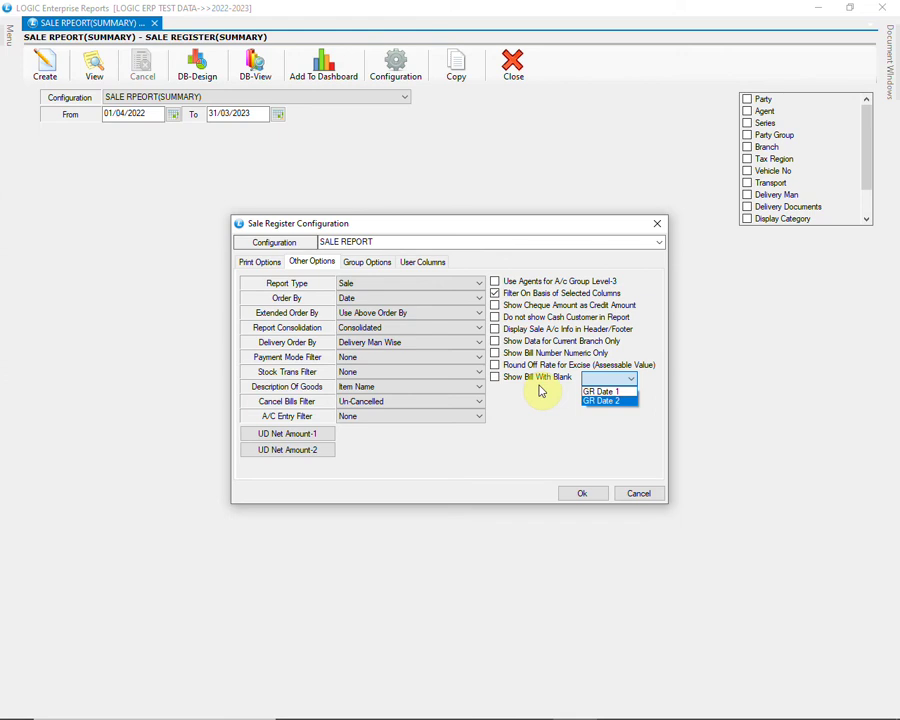
{"action": "left_click", "coordinate": [608, 385]}
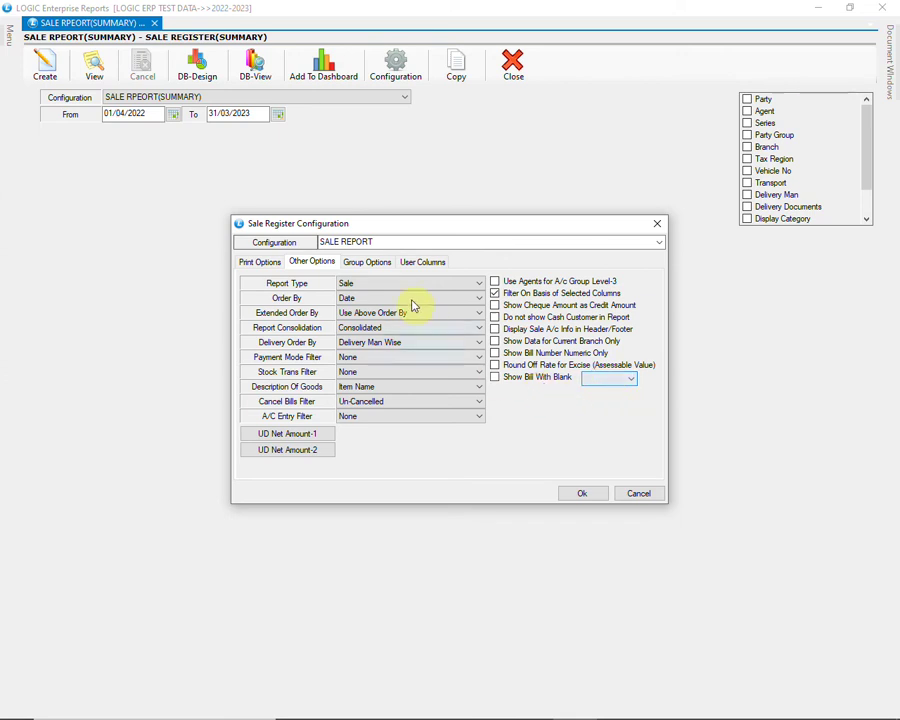
- Tick party group Level 1 to Level 5 Totals, then review the blank User Column defaults
{"action": "left_click", "coordinate": [372, 262]}
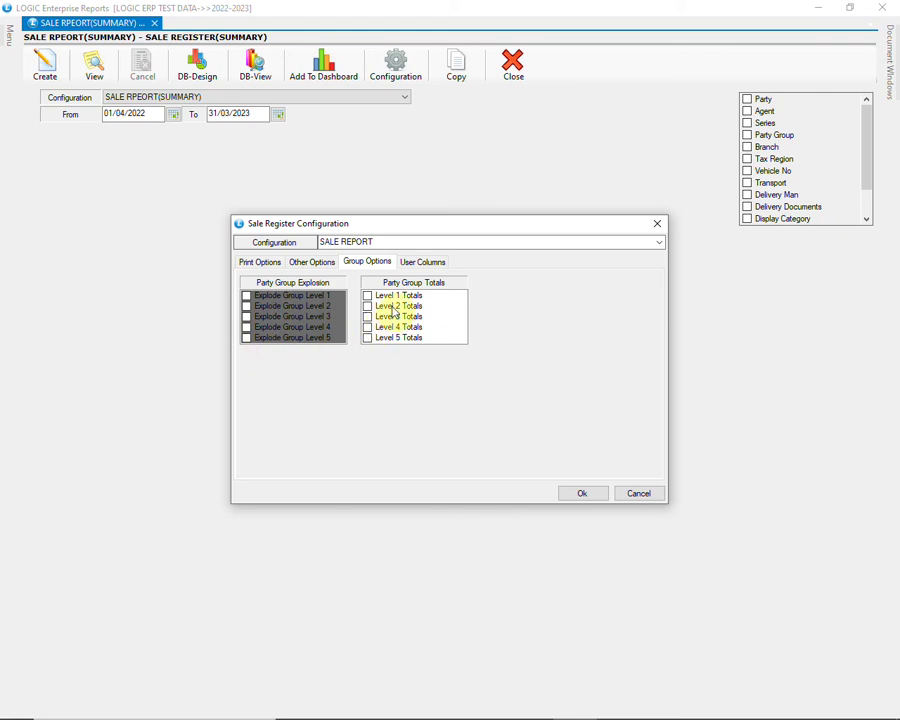
{"action": "left_click", "coordinate": [397, 296]}
{"action": "left_click", "coordinate": [397, 306]}
{"action": "left_click", "coordinate": [396, 317]}
{"action": "left_click", "coordinate": [396, 327]}
{"action": "left_click", "coordinate": [395, 338]}
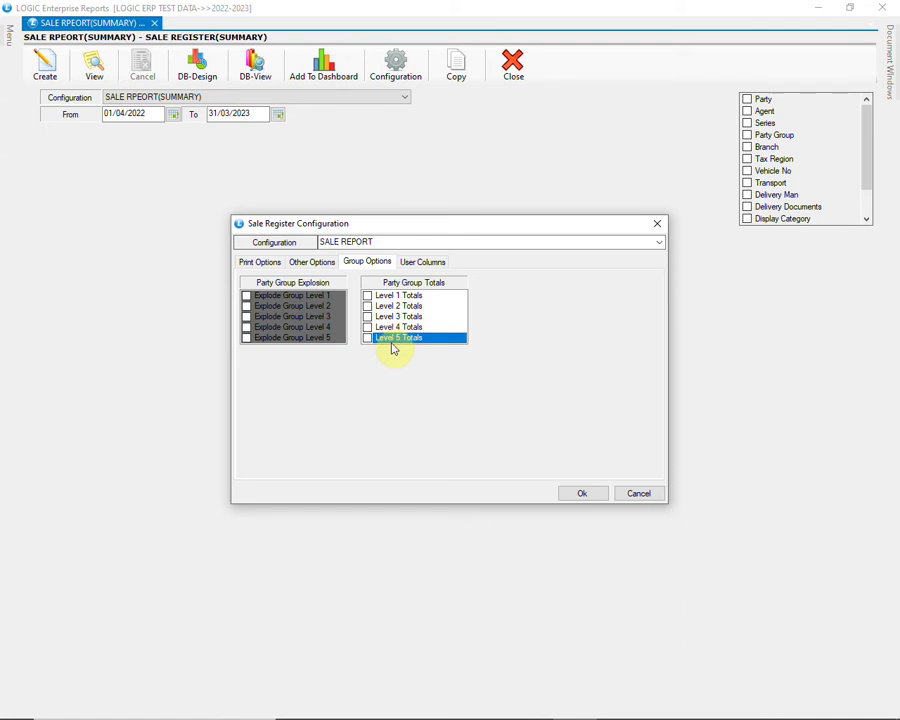
{"action": "left_click", "coordinate": [420, 264]}
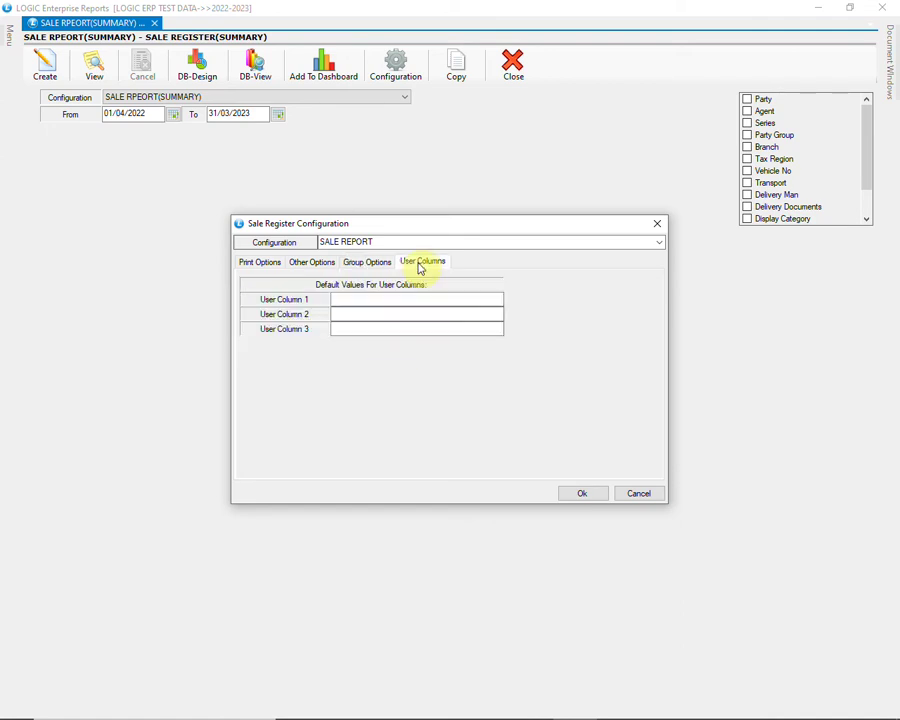
{"action": "left_click", "coordinate": [378, 300]}
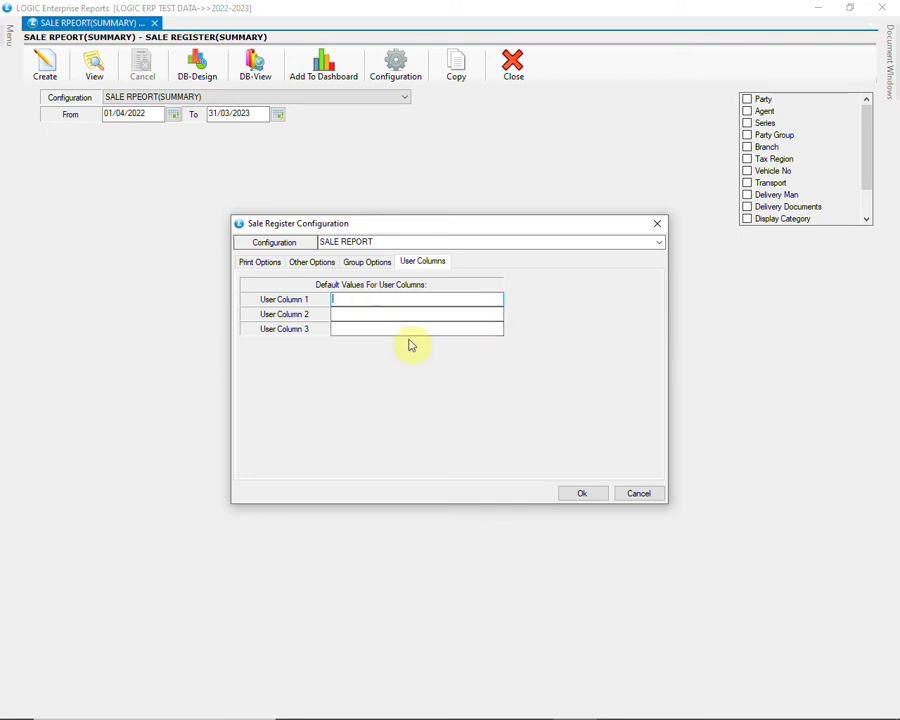
- Save the SALE REPORT configuration and generate the sale register summary report
{"action": "left_click", "coordinate": [592, 494]}
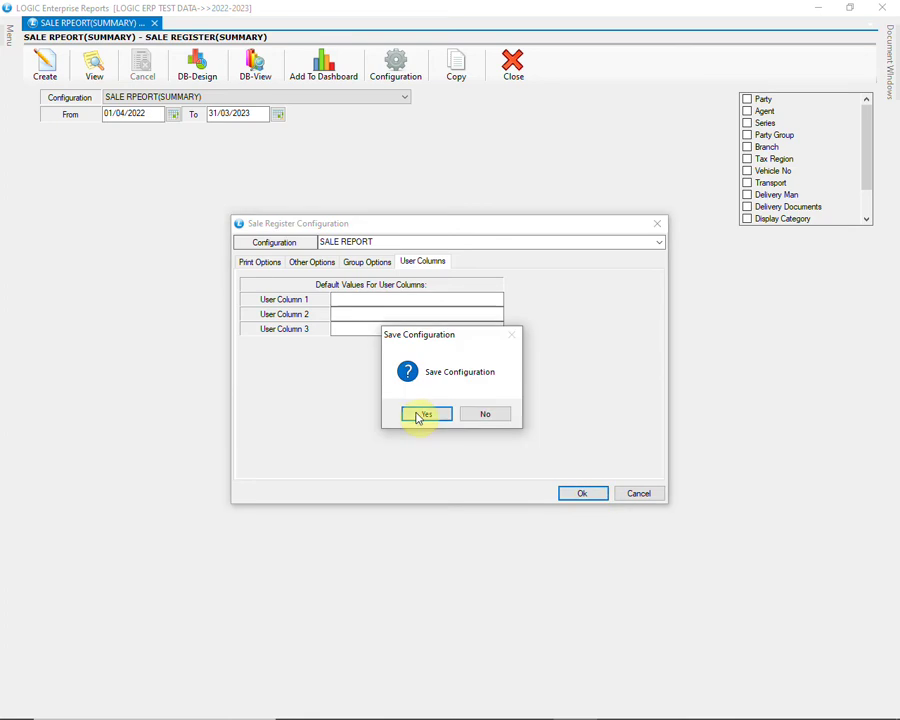
{"action": "left_click", "coordinate": [420, 415]}
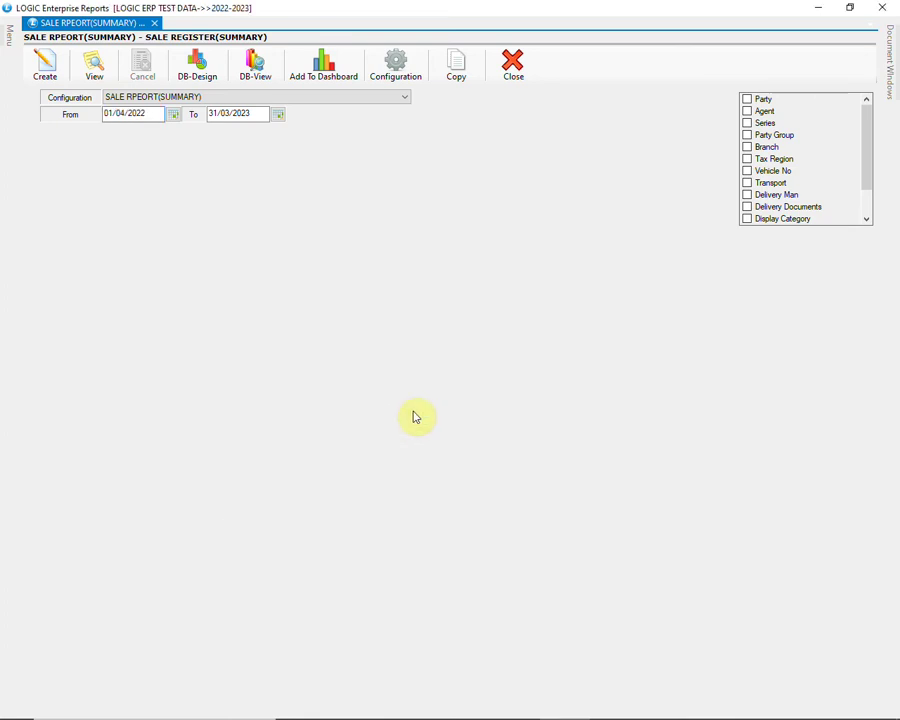
{"action": "left_click", "coordinate": [55, 72]}
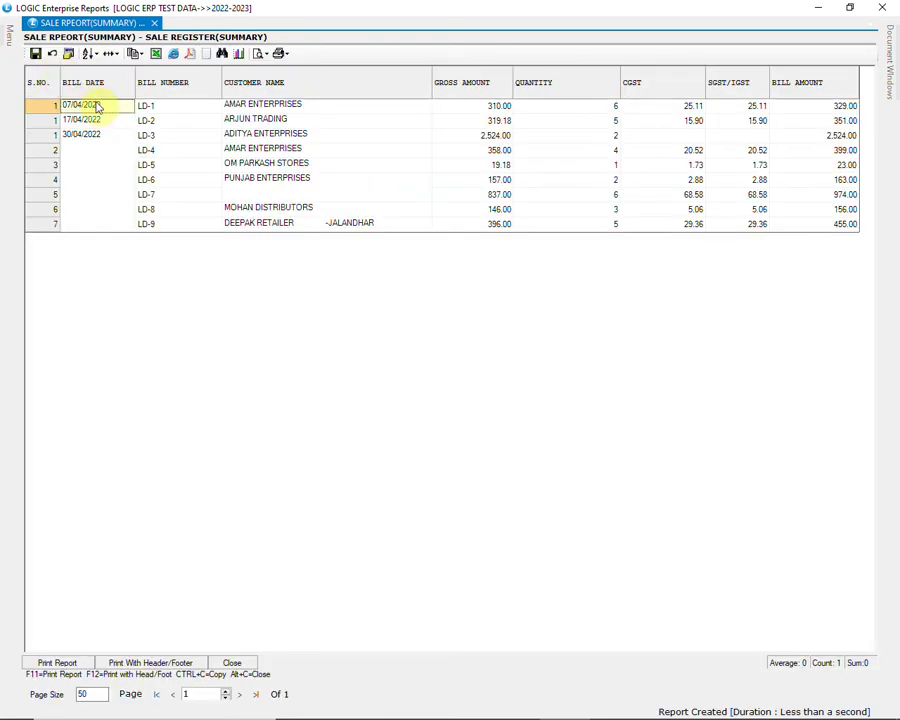
- Check bill LD-1's row: customer, gross 310.00, quantity, CGST, SGST and bill amount 329.00
{"action": "left_click", "coordinate": [178, 107]}
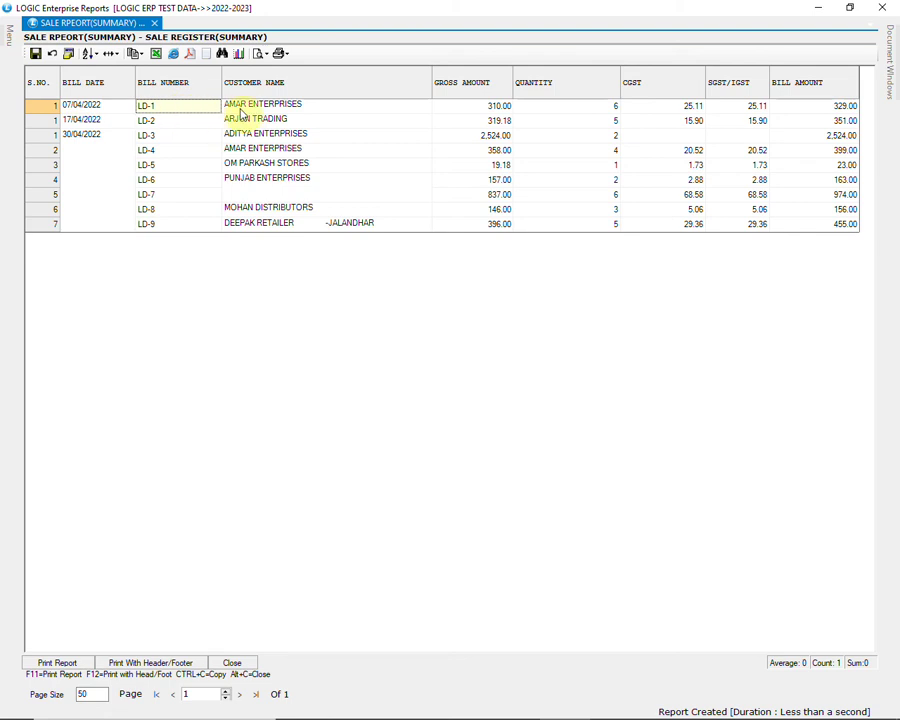
{"action": "left_click", "coordinate": [282, 112]}
{"action": "left_click", "coordinate": [493, 110]}
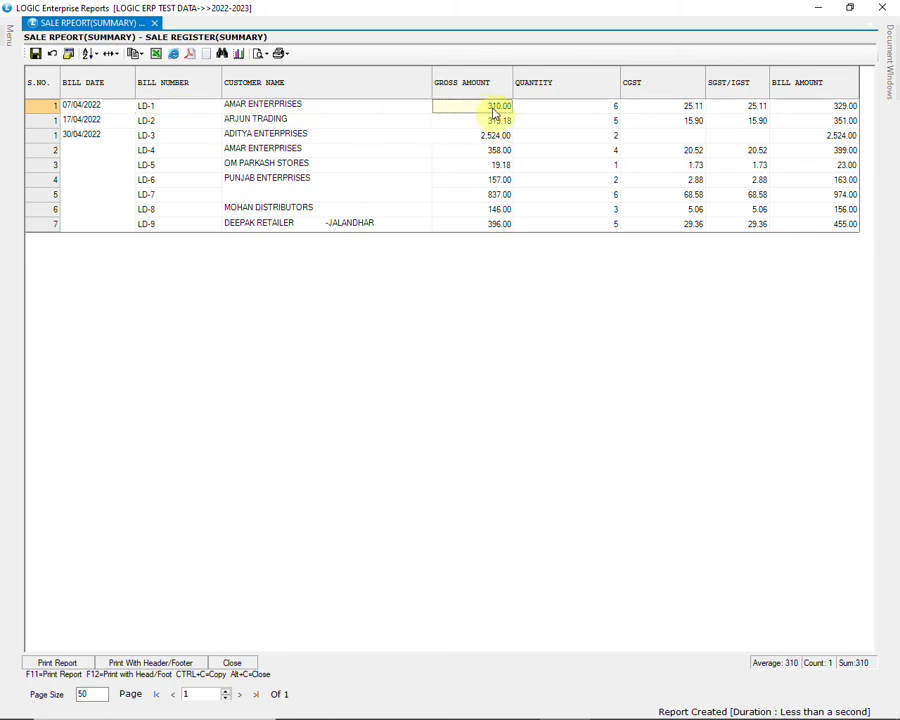
{"action": "left_click", "coordinate": [580, 112]}
{"action": "left_click", "coordinate": [675, 112]}
{"action": "left_click", "coordinate": [725, 112]}
{"action": "left_click", "coordinate": [802, 112]}
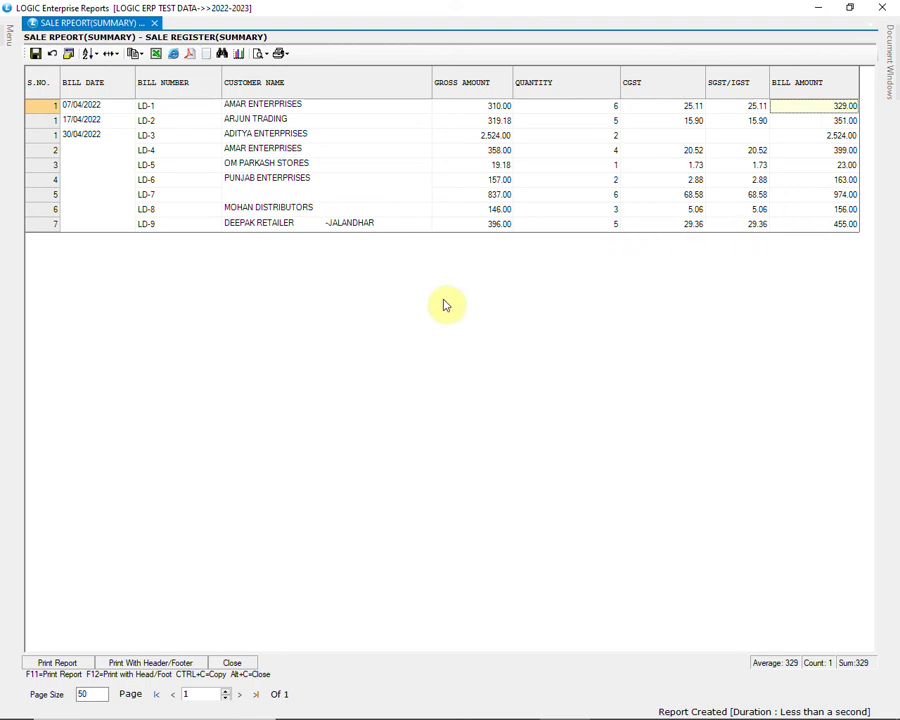
- Turn on Order By Totals so Date Wise Totals appear after each bill date
{"action": "key", "text": "F2"}
{"action": "key", "text": "Tab"}
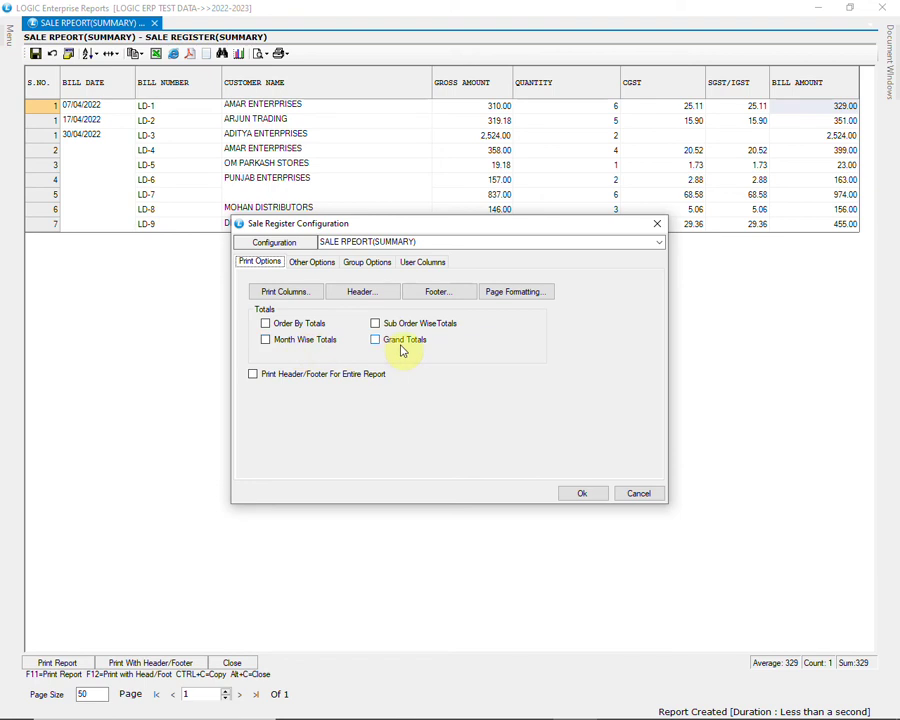
{"action": "left_click", "coordinate": [295, 326]}
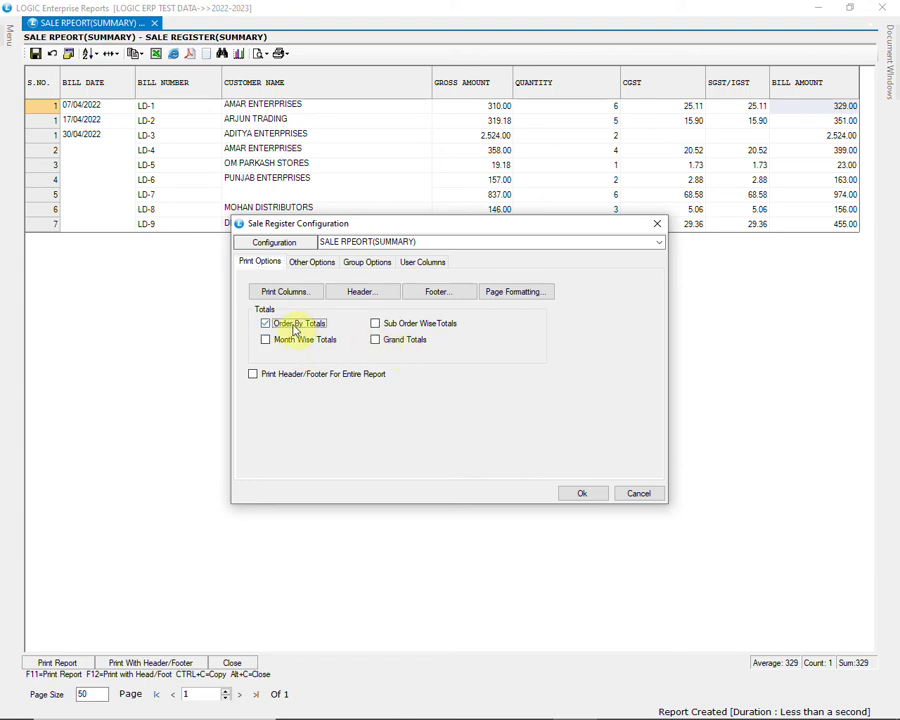
{"action": "left_click", "coordinate": [313, 263]}
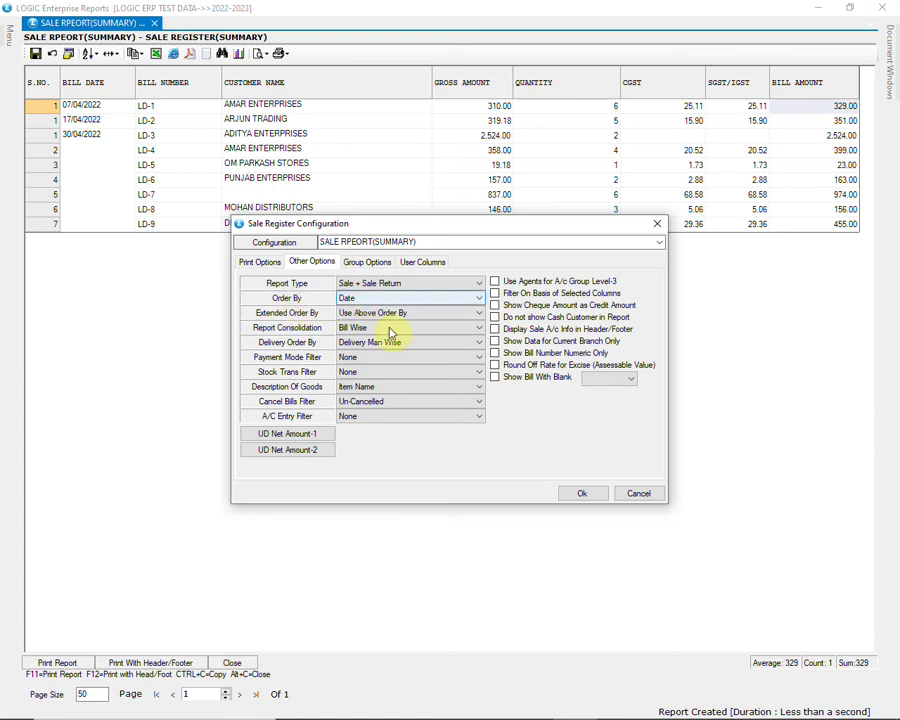
{"action": "left_click", "coordinate": [566, 493]}
{"action": "left_click", "coordinate": [430, 415]}
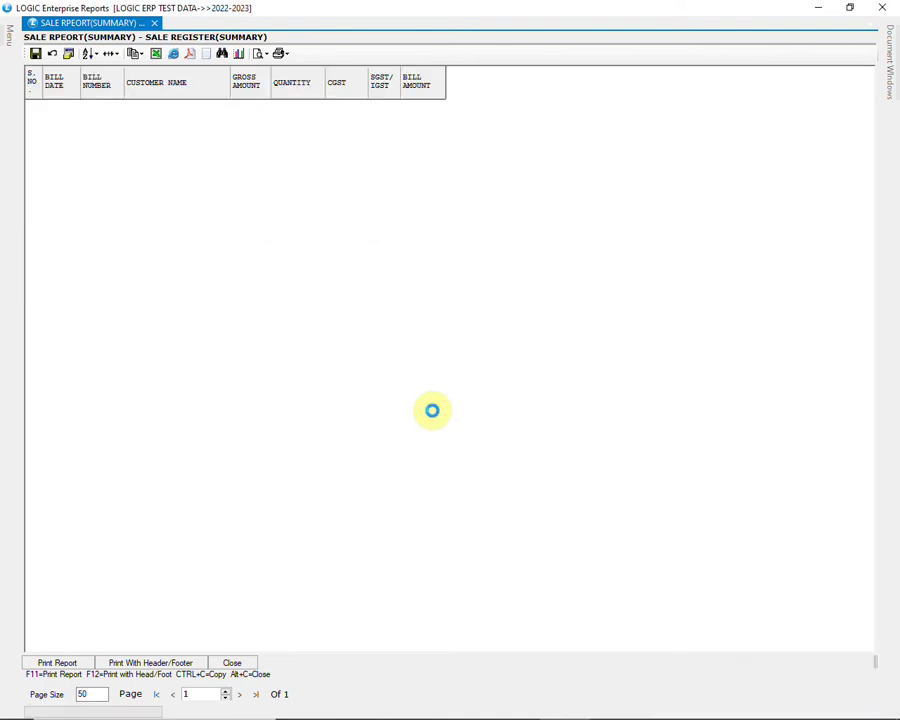
- Add a GRAND TOTALS row showing a 5,374.00 bill amount
{"action": "double_click", "coordinate": [435, 417]}
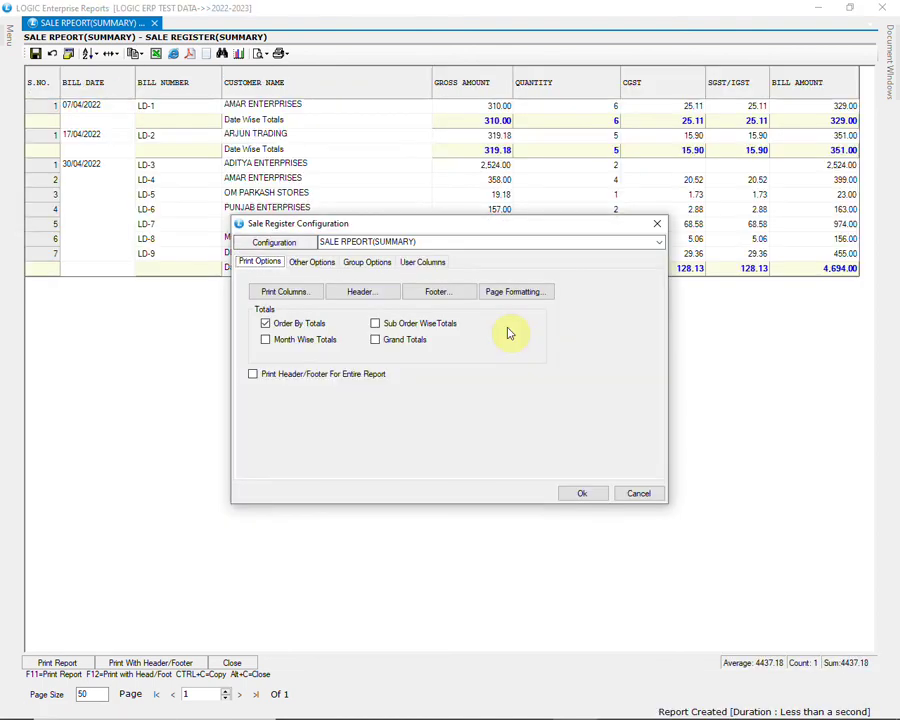
{"action": "left_click", "coordinate": [401, 345]}
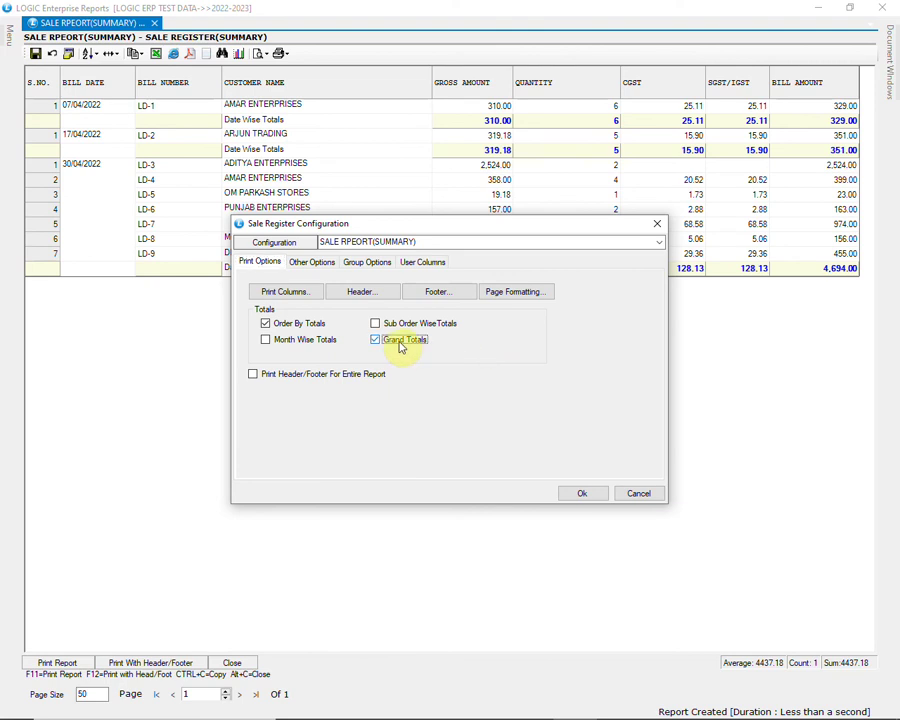
{"action": "left_click", "coordinate": [578, 493]}
{"action": "left_click", "coordinate": [439, 415]}
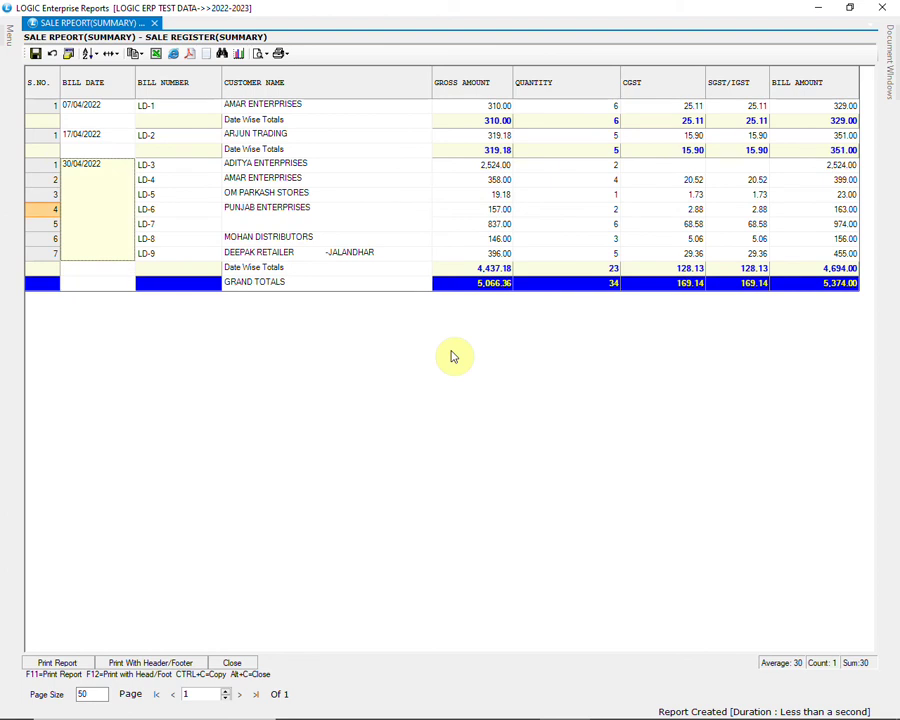
{"action": "left_click", "coordinate": [279, 110]}
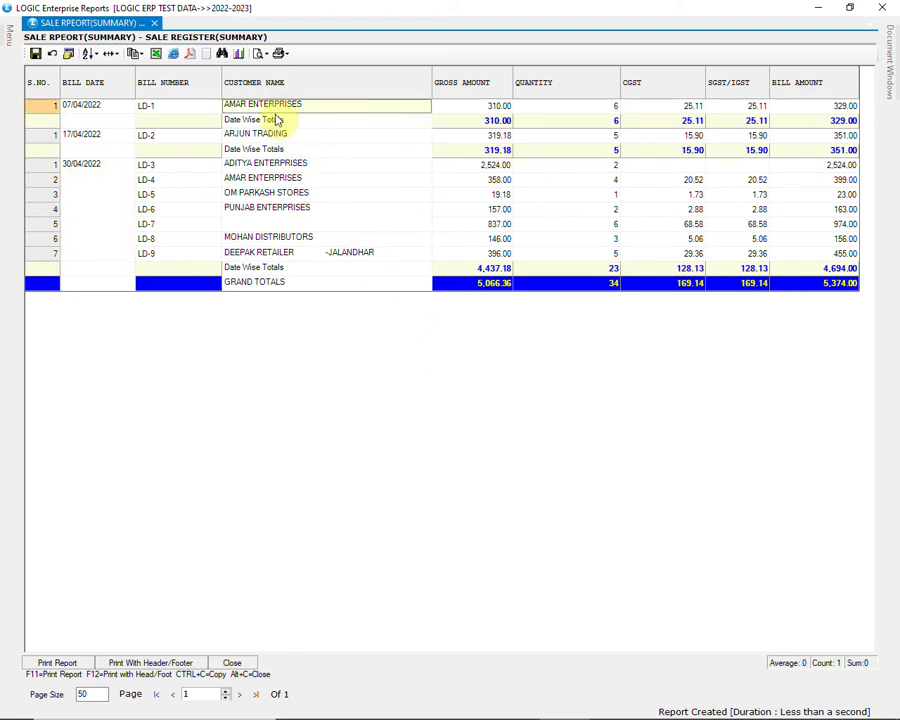
- Reopen ADITYA ENTERPRISES' bill LD-3 and resave it at 3,786.00
{"action": "left_click", "coordinate": [260, 167]}
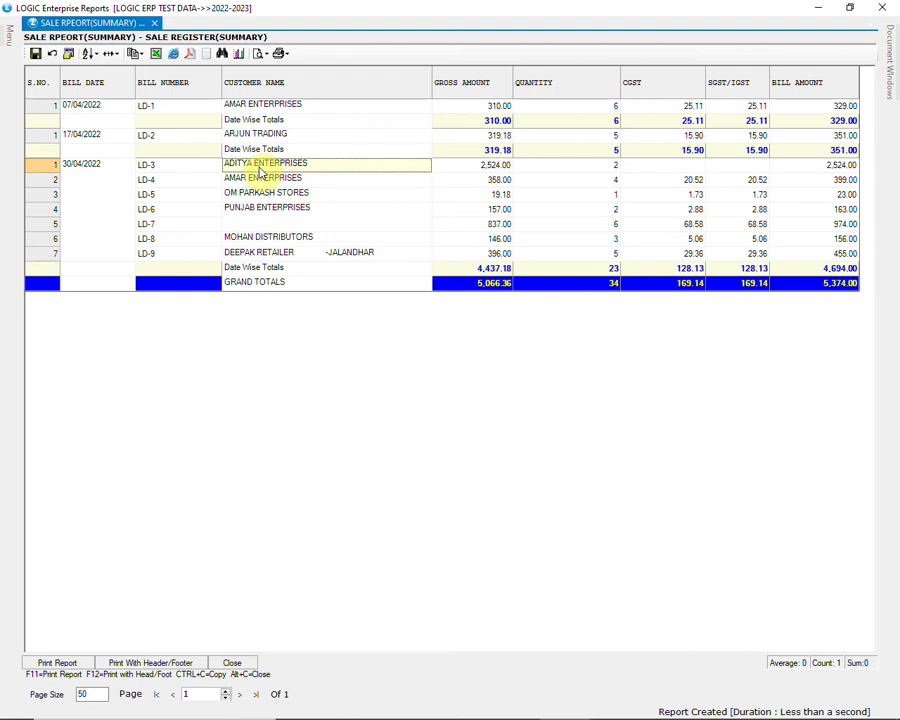
{"action": "double_click", "coordinate": [258, 170]}
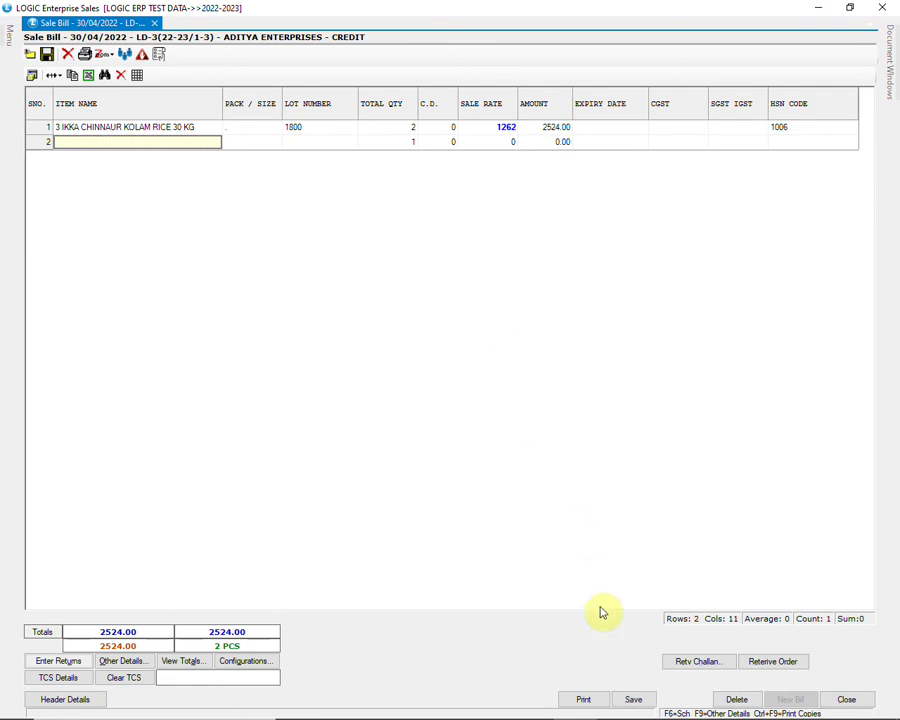
{"action": "left_click", "coordinate": [633, 699]}
{"action": "left_click", "coordinate": [430, 415]}
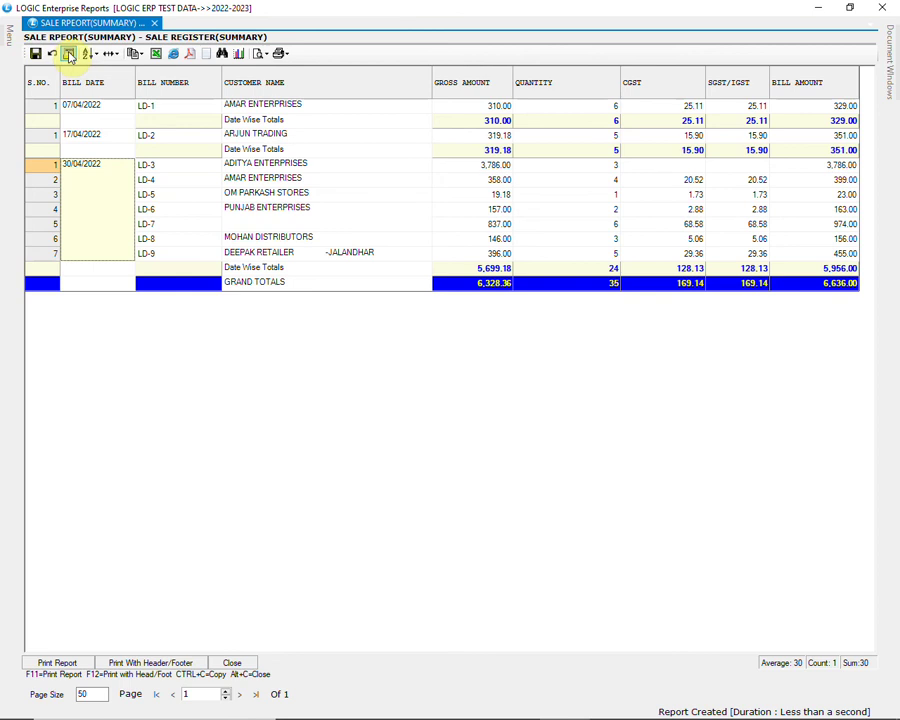
- Sort the report descending with totals so serial numbers run 1 to 9
{"action": "left_click", "coordinate": [69, 56]}
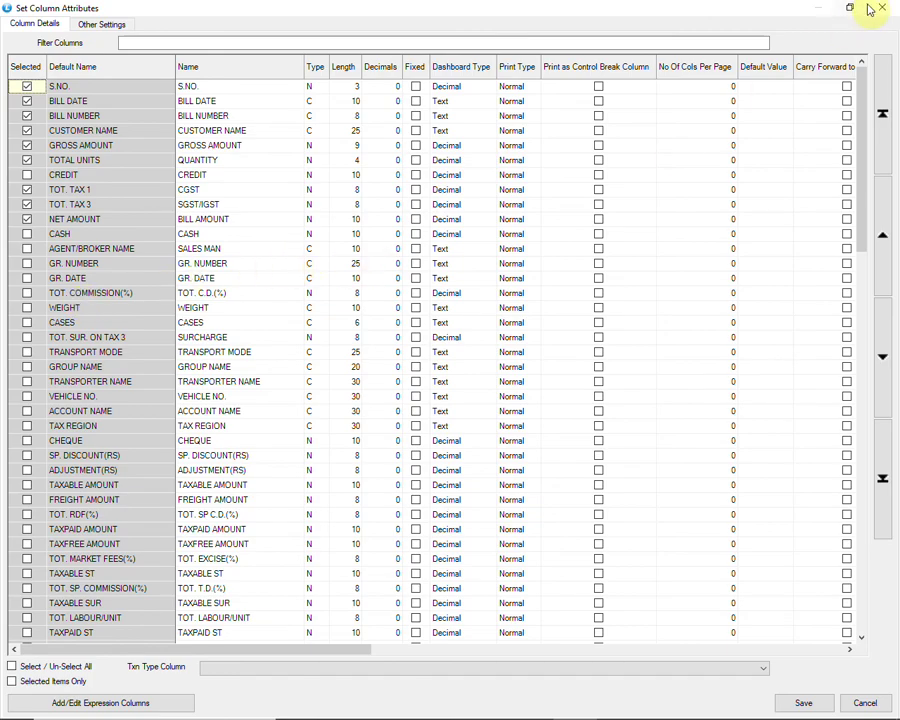
{"action": "key", "text": "Escape"}
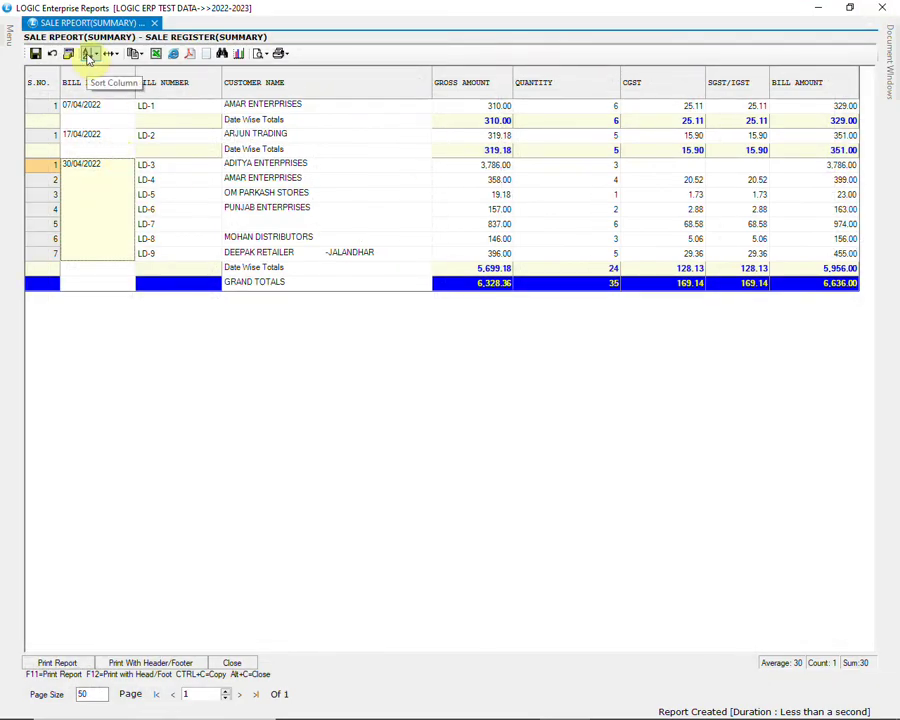
{"action": "left_click", "coordinate": [89, 56]}
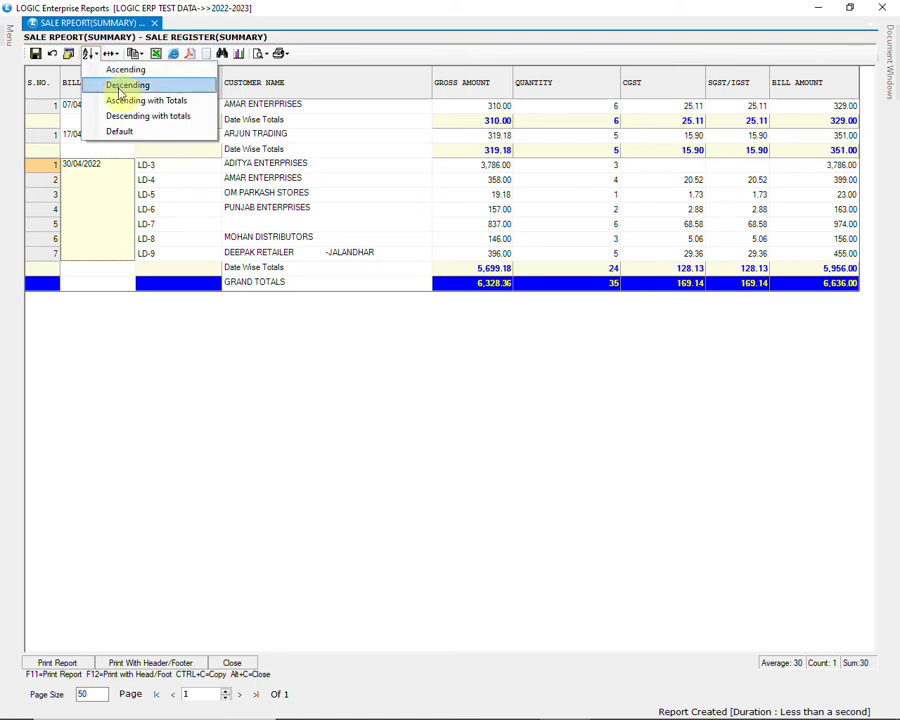
{"action": "left_click", "coordinate": [147, 116]}
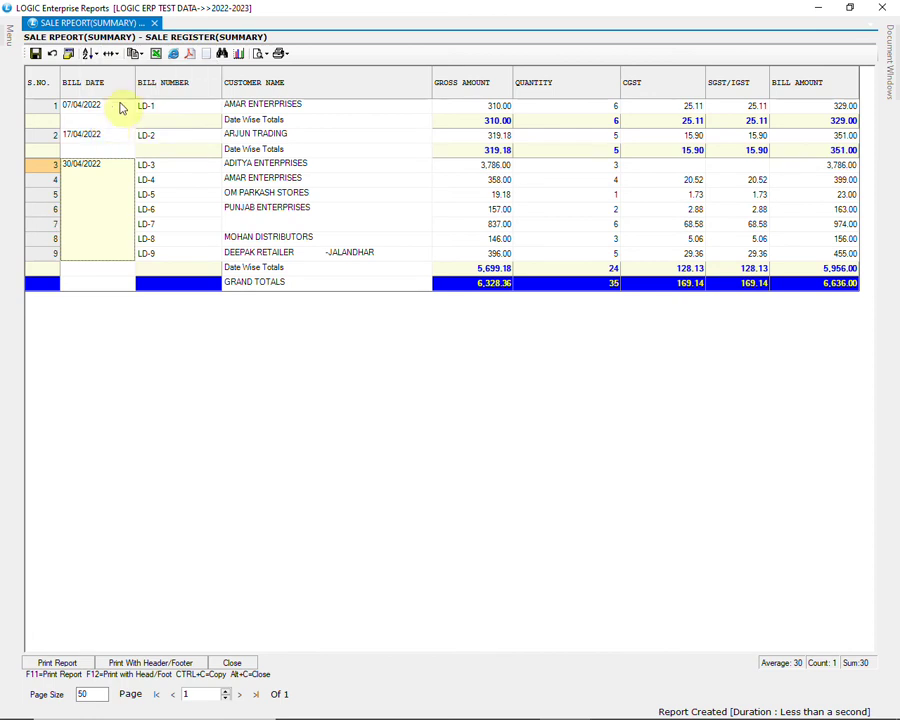
- Set the column widths to Fit To Contents, then Fit On Screen
{"action": "left_click", "coordinate": [112, 53]}
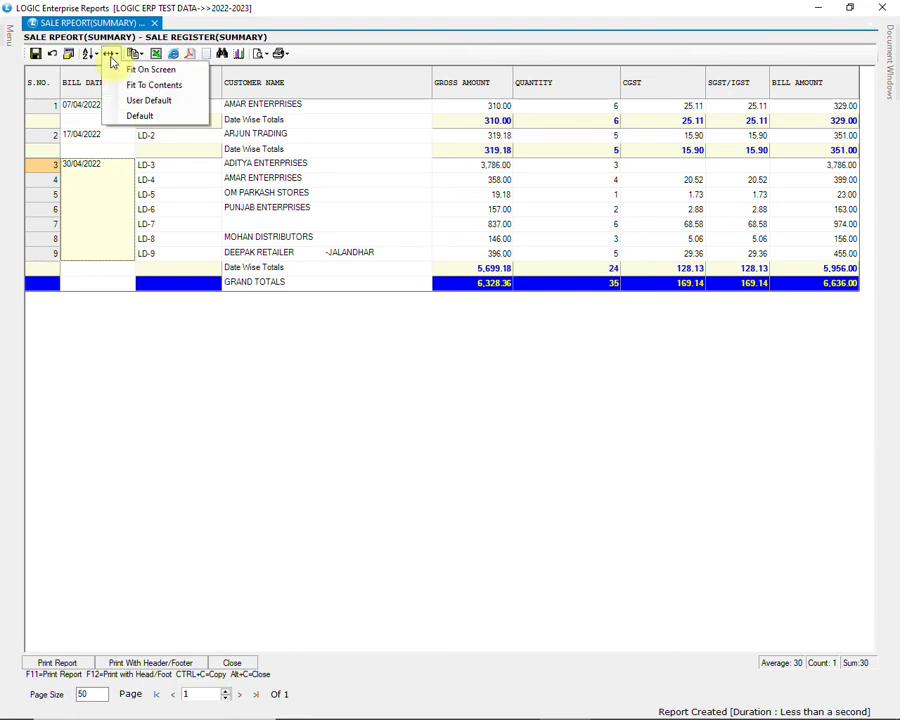
{"action": "left_click", "coordinate": [158, 85]}
{"action": "left_click", "coordinate": [116, 56]}
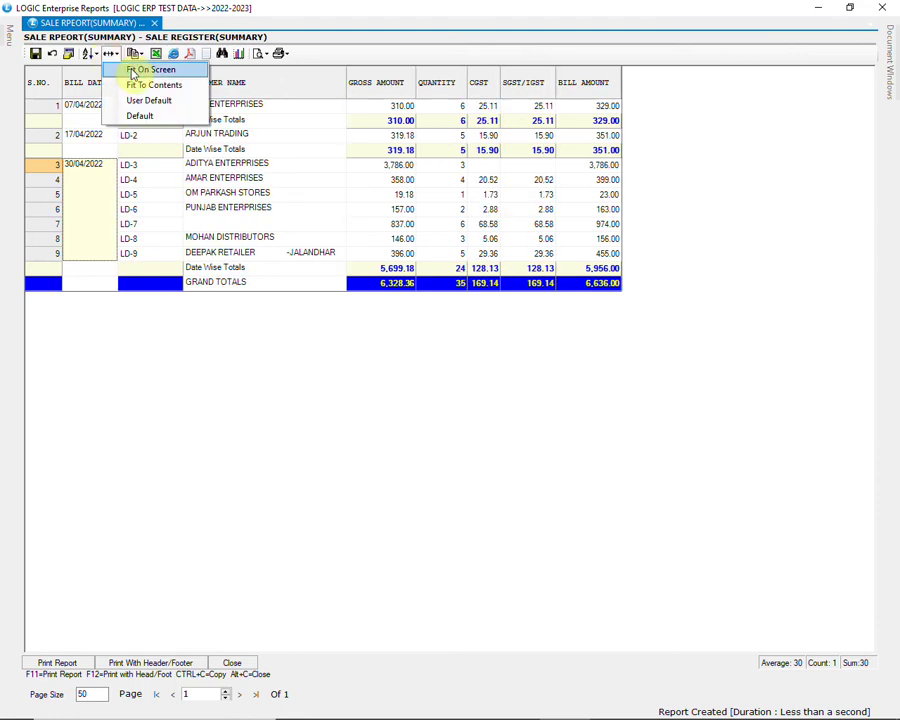
{"action": "left_click", "coordinate": [136, 71]}
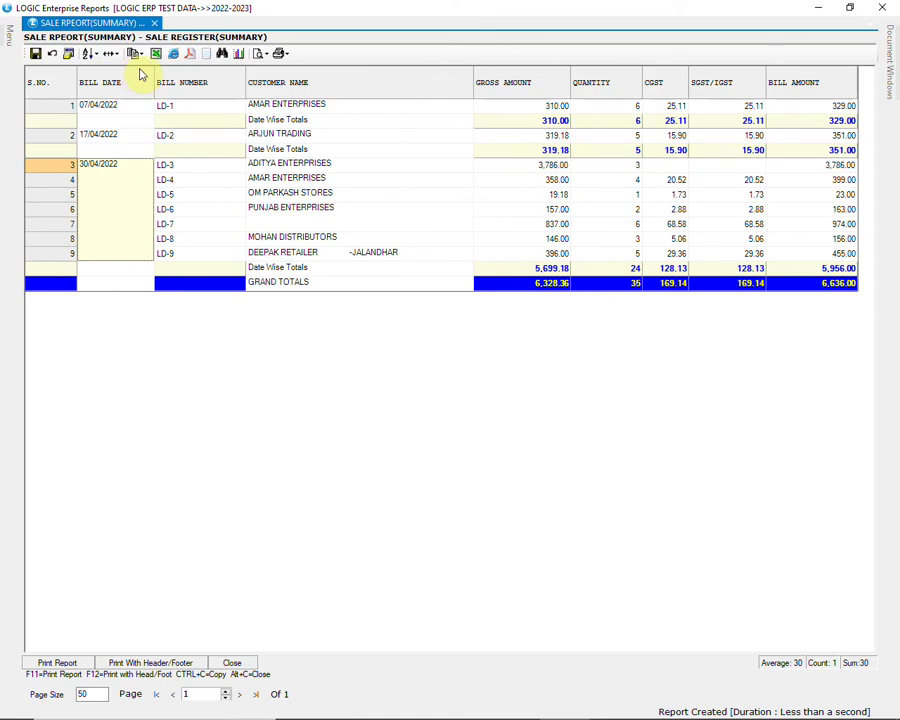
- Export the report to Excel as SALE REPORT on the Desktop and open the file
{"action": "left_click", "coordinate": [156, 56]}
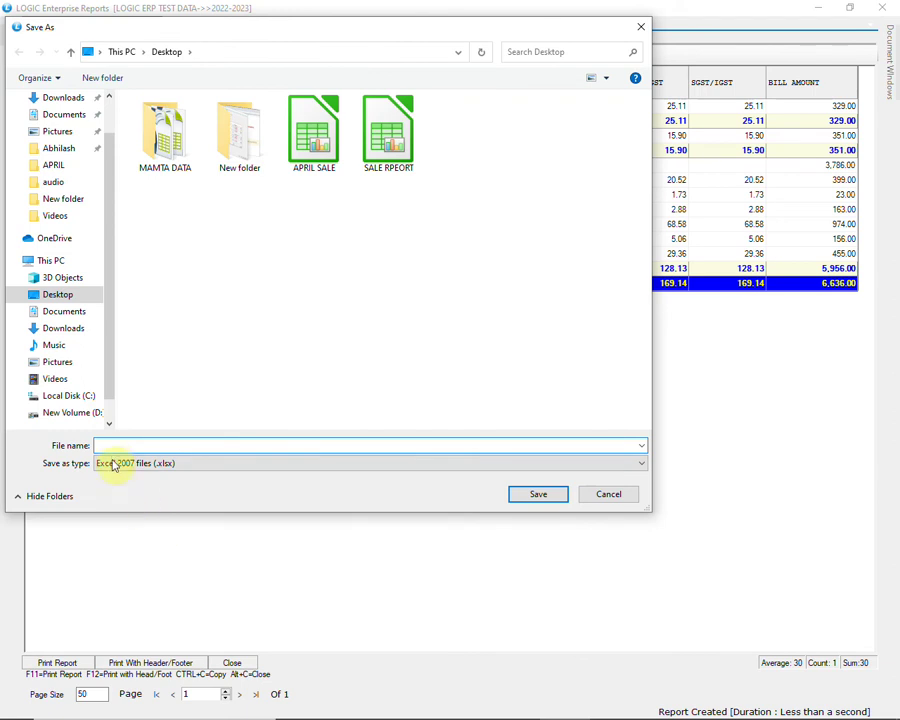
{"action": "type", "text": "SALE REPORT"}
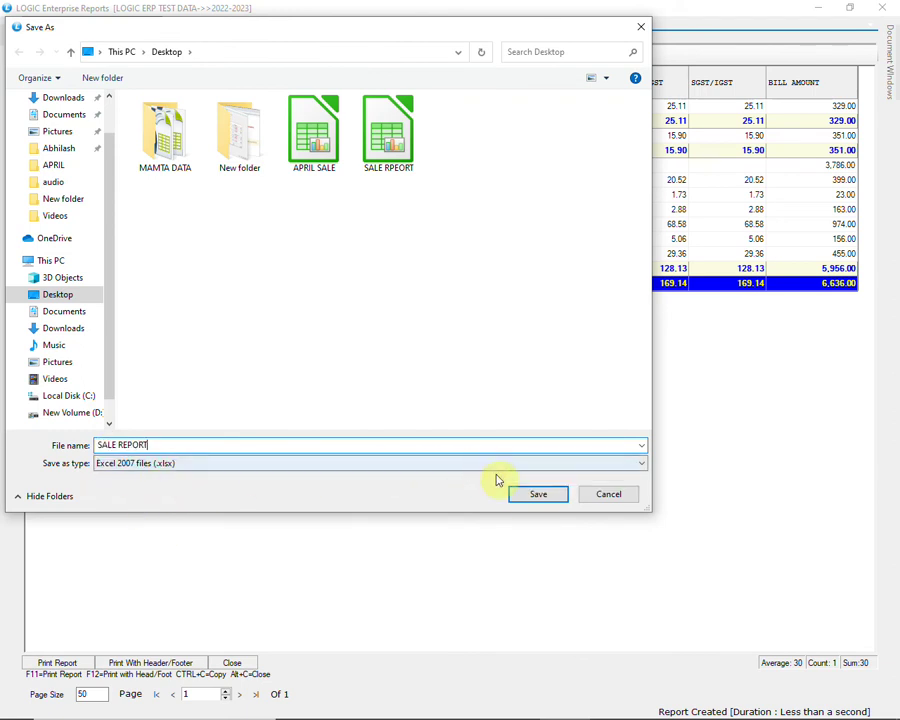
{"action": "left_click", "coordinate": [522, 494]}
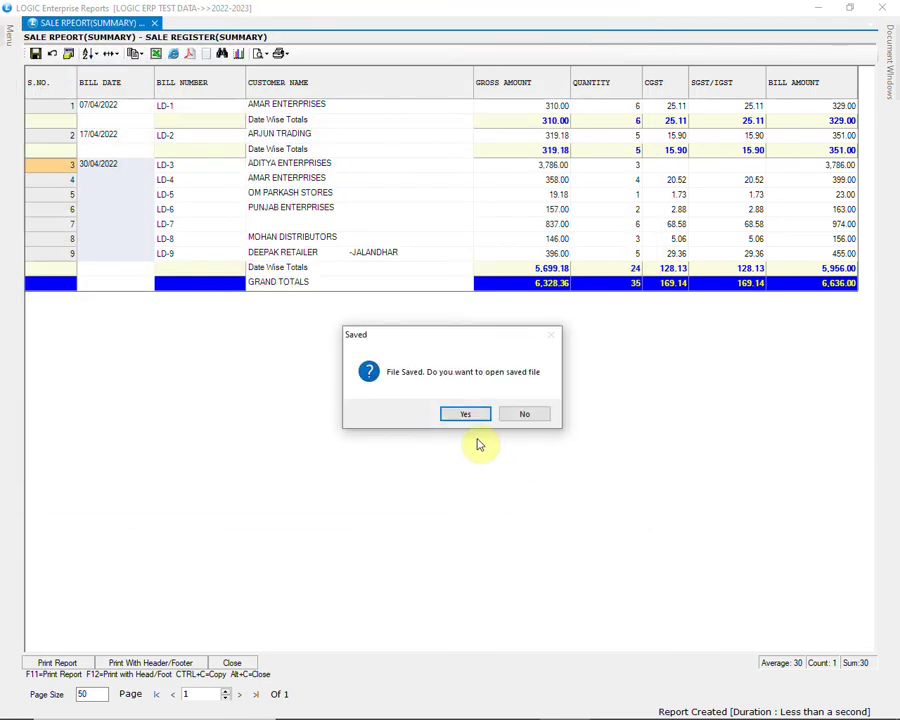
{"action": "left_click", "coordinate": [476, 416]}
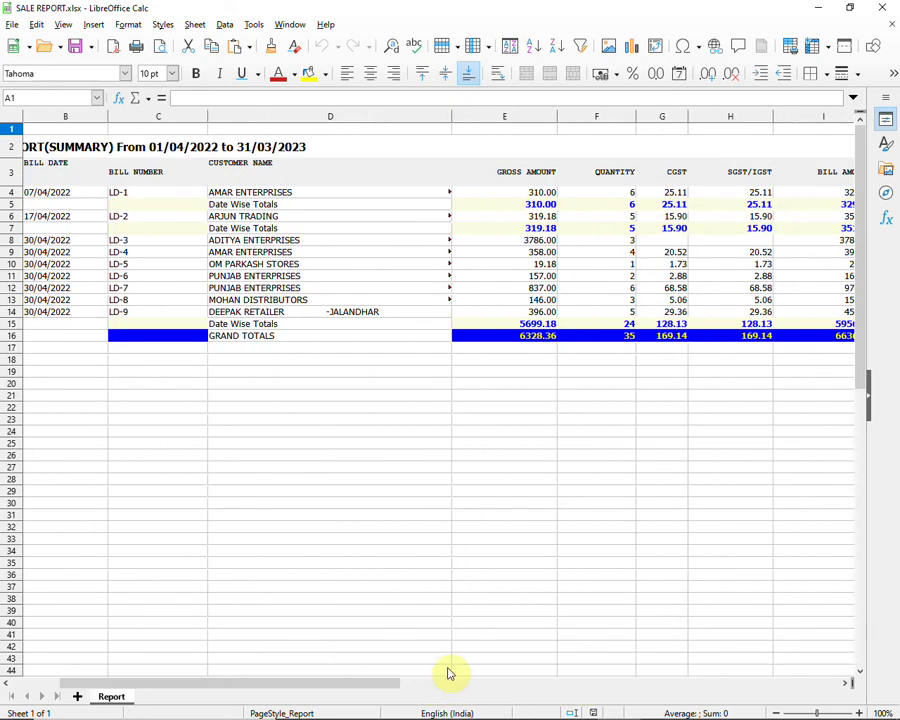
- Close SALE REPORT.xlsx in LibreOffice Calc to return to the sale report
{"action": "left_click", "coordinate": [882, 7]}
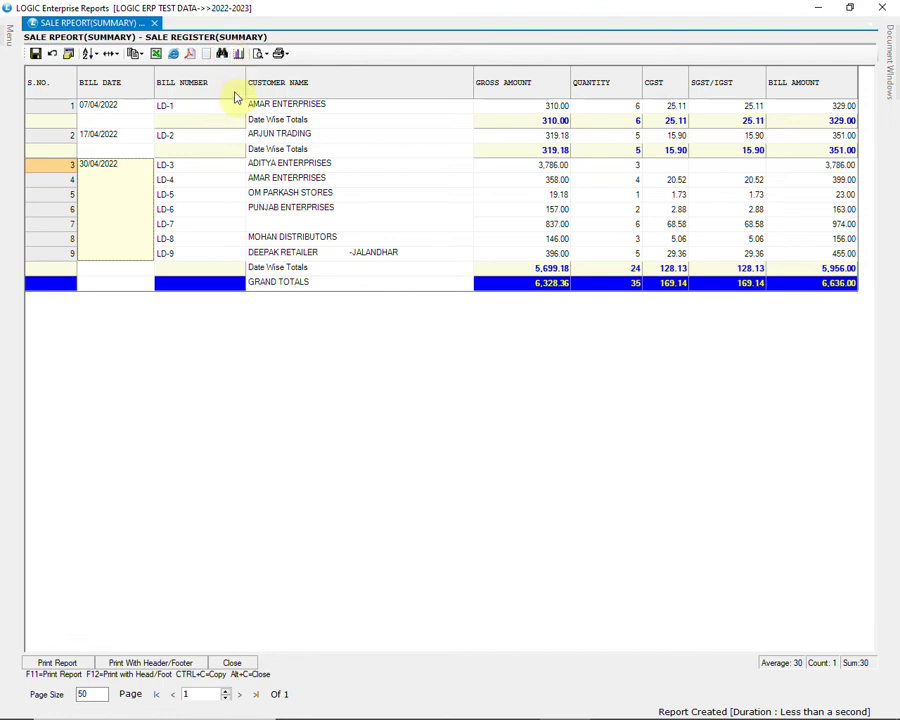
- Search the Customer Name column for 'MOH' to find MOHAN DISTRIBUTORS on bill LD-8
{"action": "left_click", "coordinate": [288, 166]}
{"action": "left_click", "coordinate": [290, 196]}
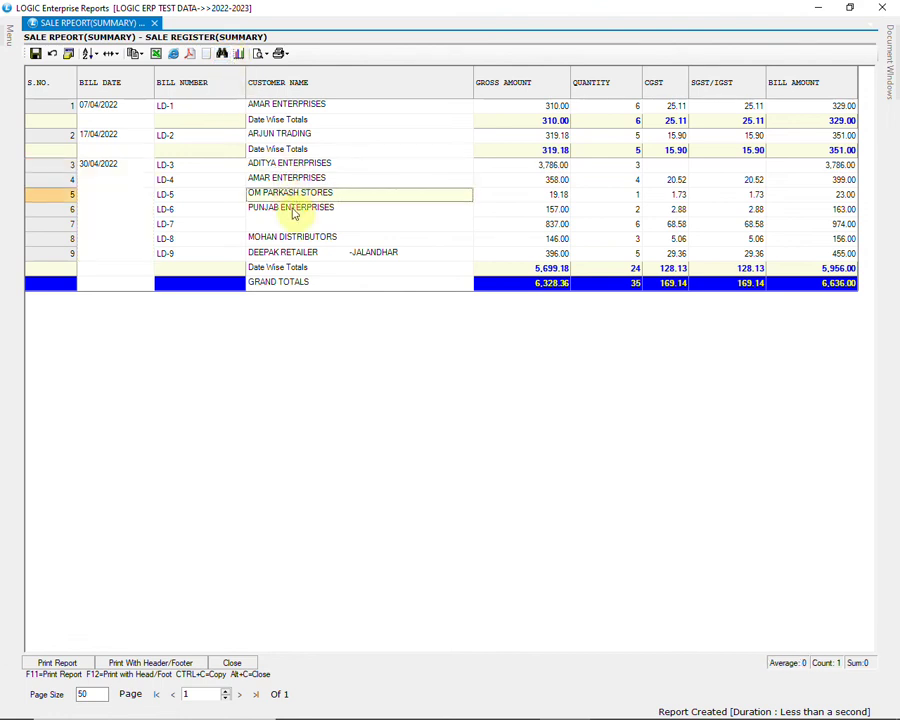
{"action": "left_click", "coordinate": [292, 211]}
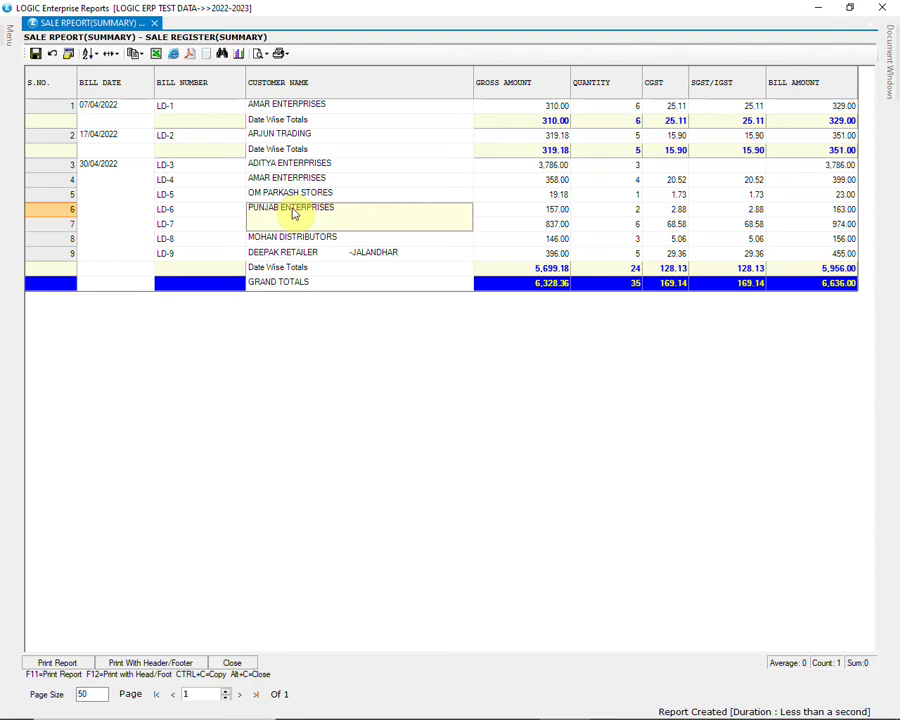
{"action": "left_click", "coordinate": [289, 166]}
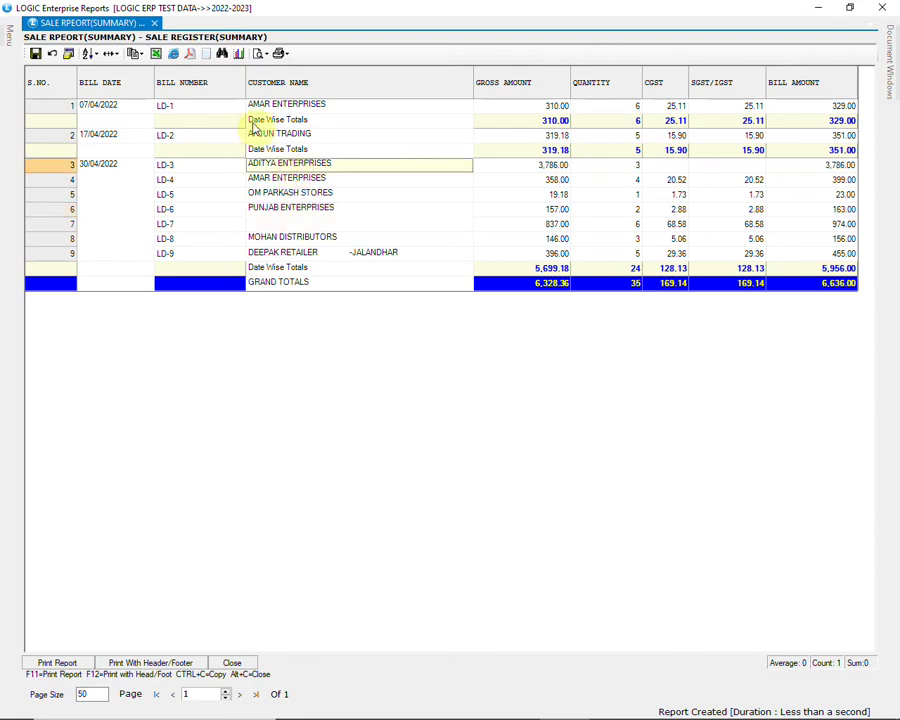
{"action": "left_click", "coordinate": [222, 53]}
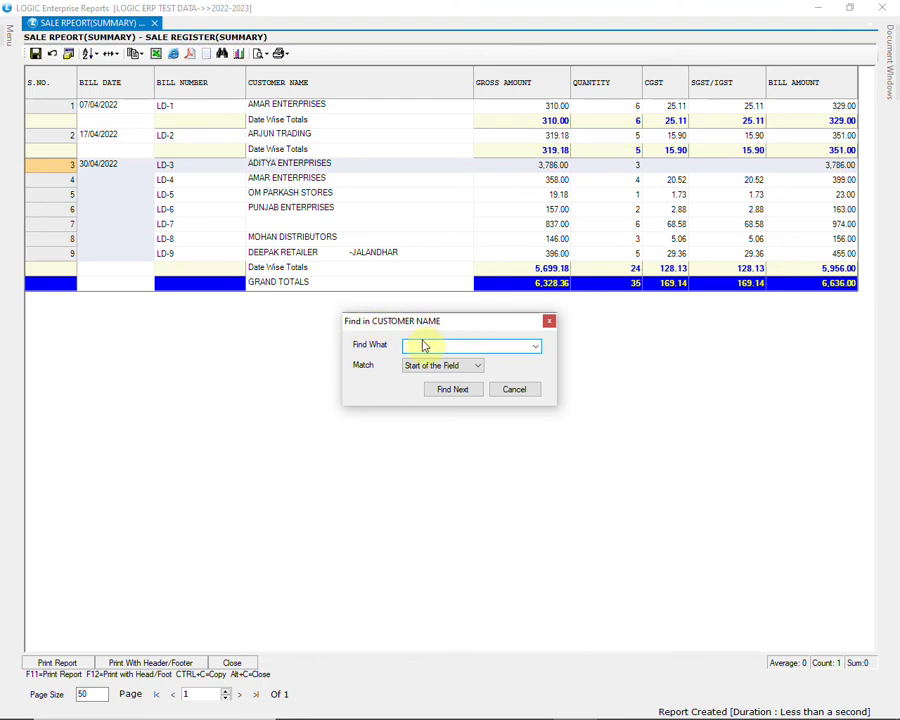
{"action": "type", "text": "MOH"}
{"action": "left_click", "coordinate": [452, 391]}
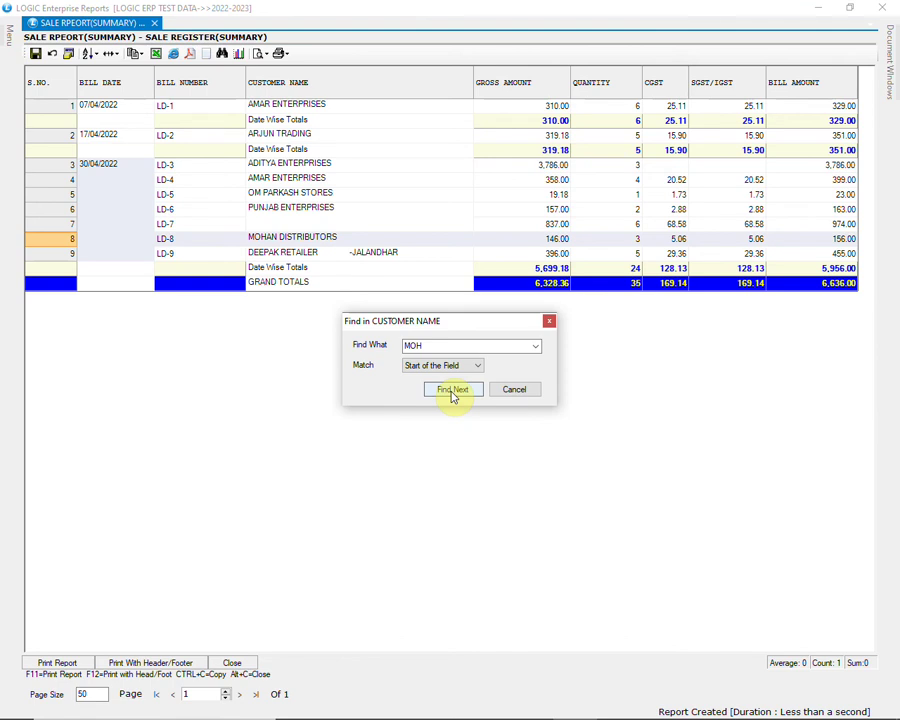
{"action": "left_click", "coordinate": [510, 391]}
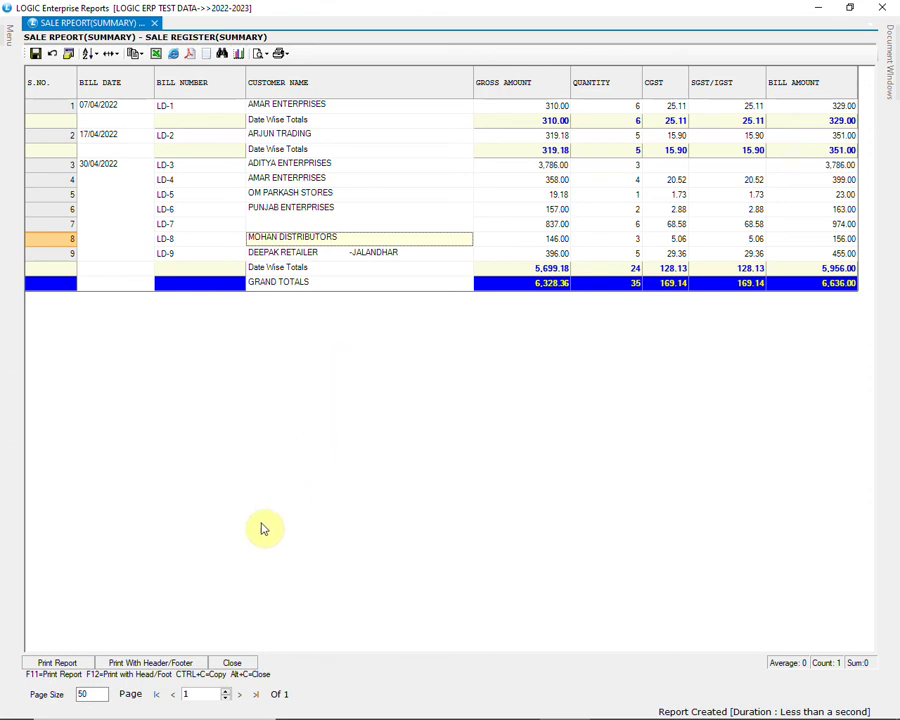
- Open the report in RTF print preview zoomed to 125%
{"action": "left_click", "coordinate": [52, 670]}
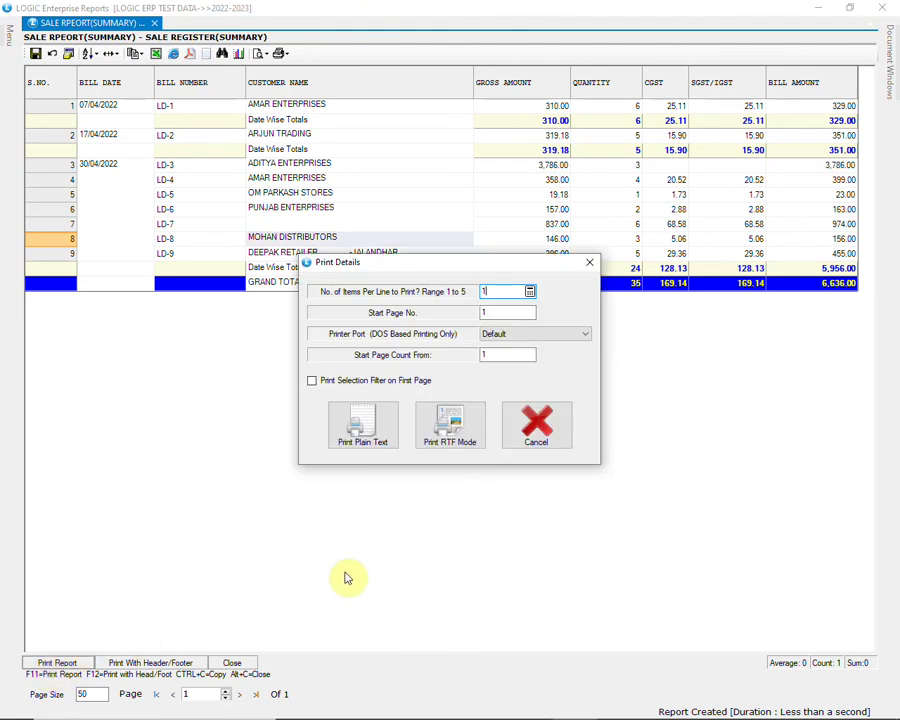
{"action": "left_click", "coordinate": [449, 422]}
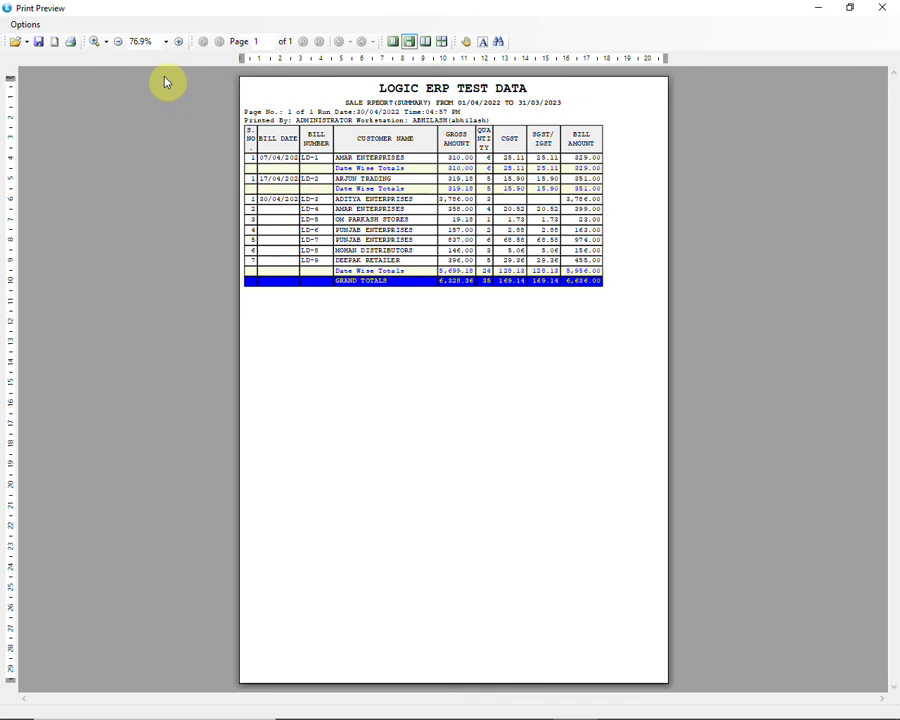
{"action": "left_click", "coordinate": [178, 41]}
{"action": "left_click", "coordinate": [178, 41]}
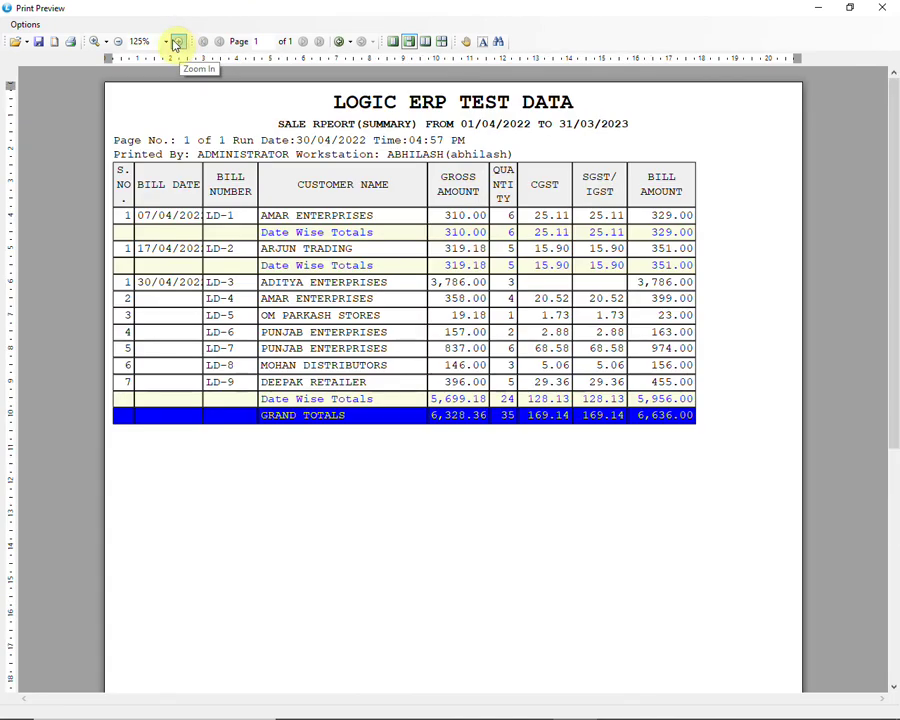
- Reduce the preview's Courier New font size from 10 to 9
{"action": "left_click", "coordinate": [30, 24]}
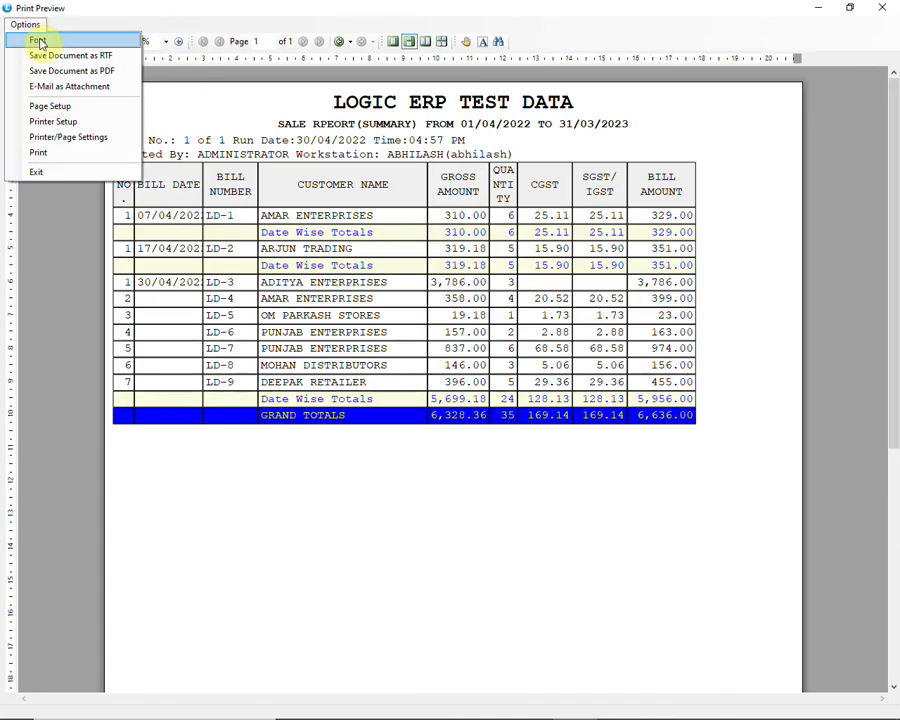
{"action": "left_click", "coordinate": [40, 41]}
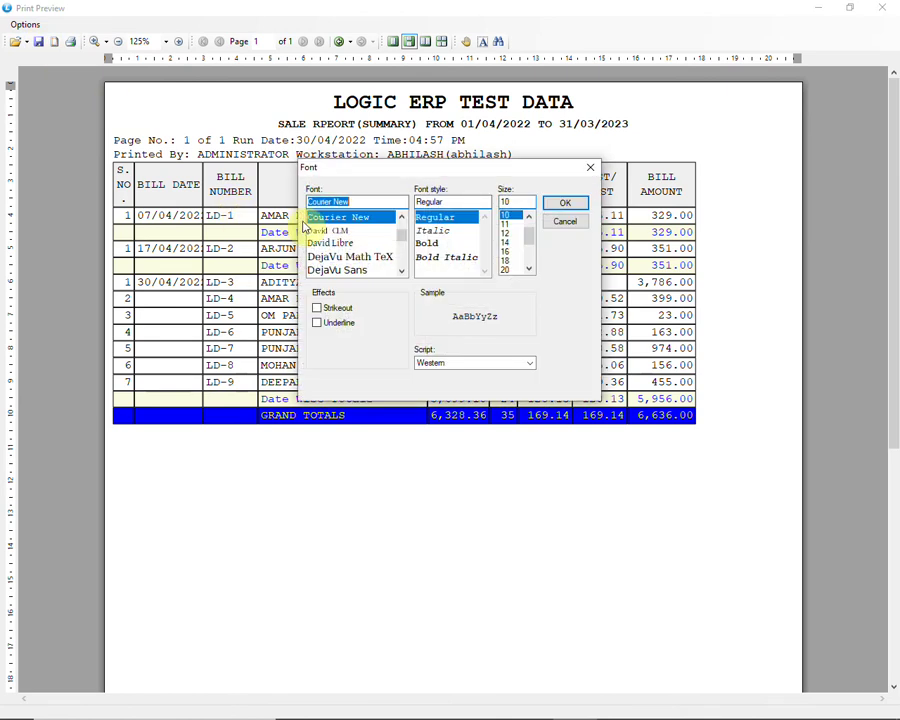
{"action": "double_click", "coordinate": [509, 202]}
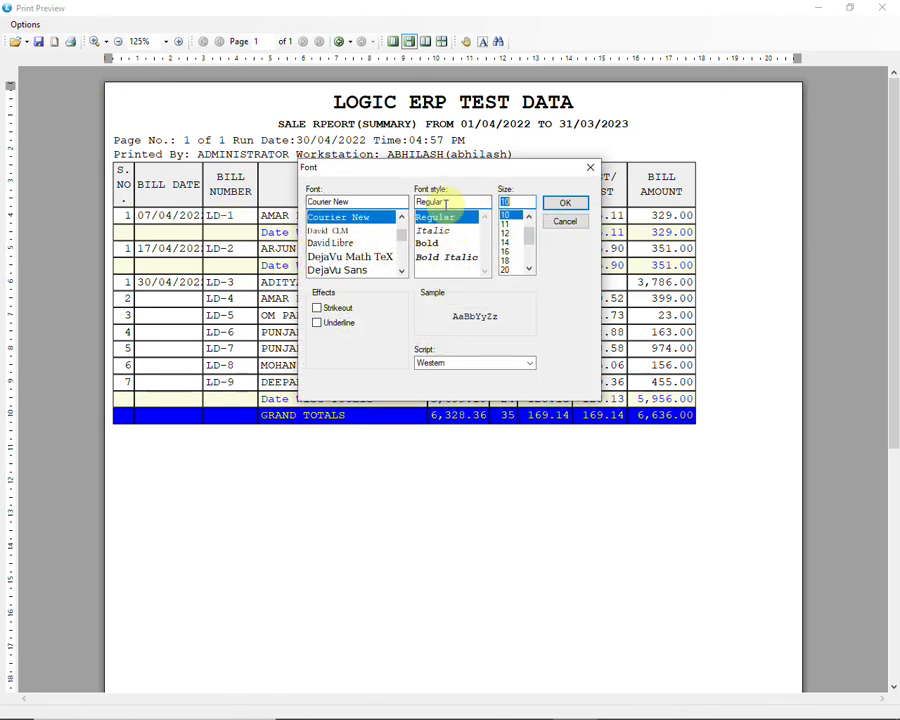
{"action": "left_click", "coordinate": [564, 203]}
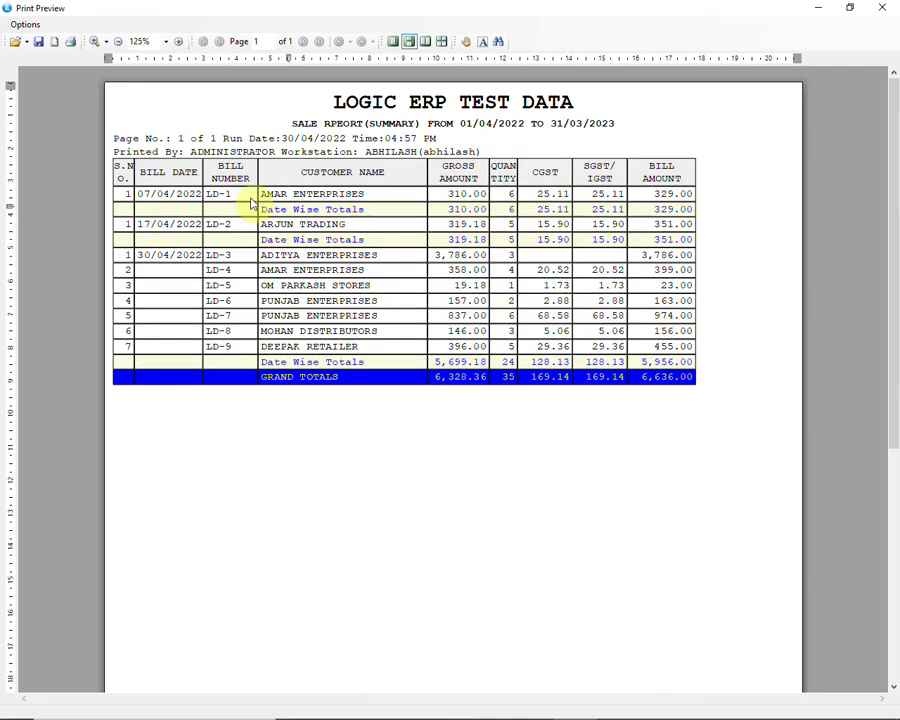
- Save the previewed report as a PDF on the Desktop
{"action": "left_click", "coordinate": [26, 24]}
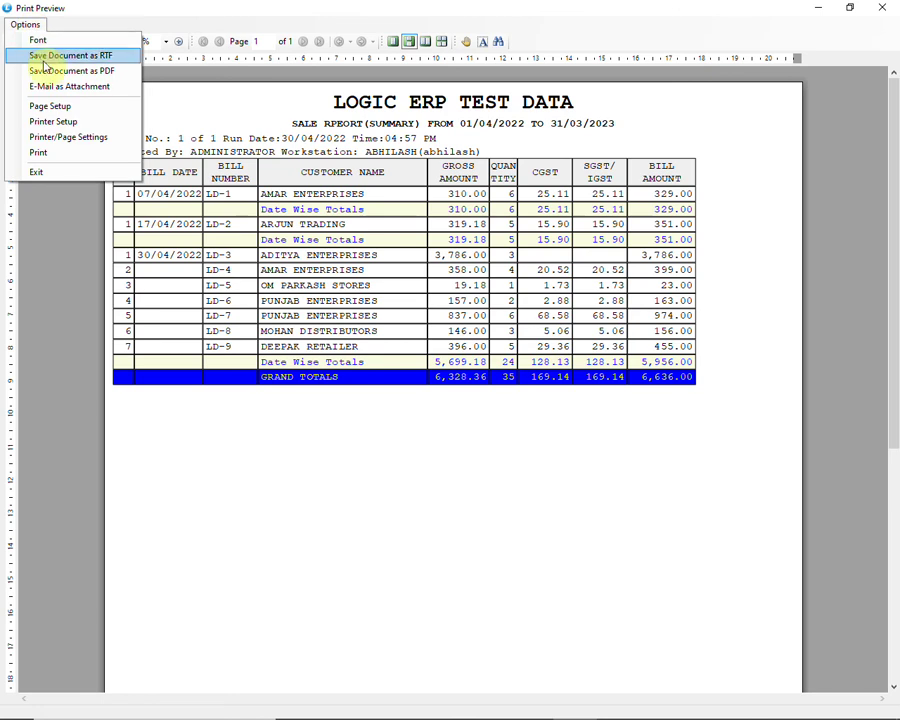
{"action": "left_click", "coordinate": [114, 72]}
{"action": "type", "text": "S"}
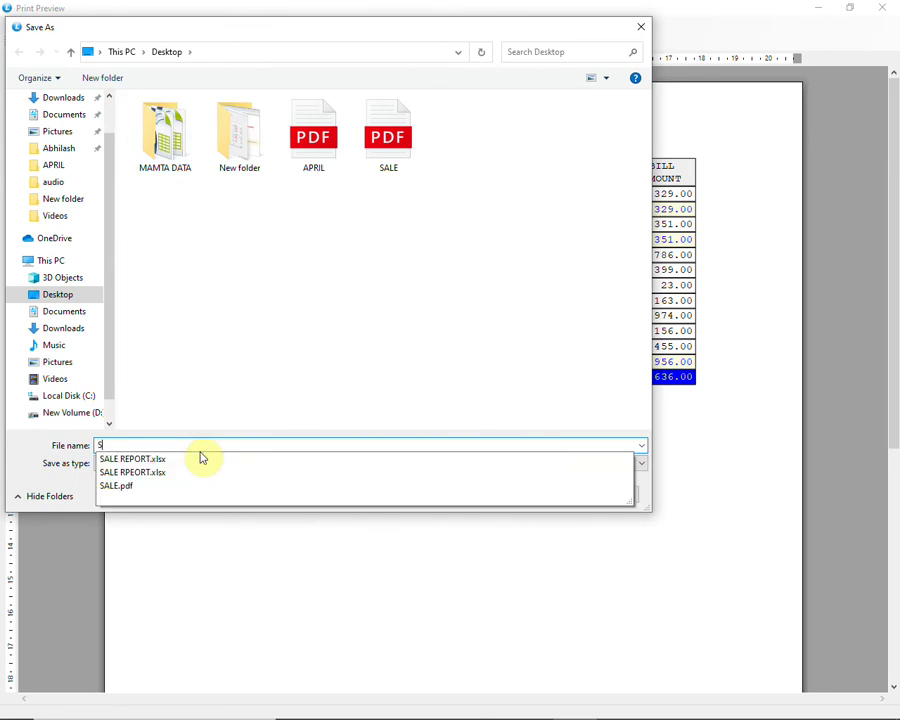
{"action": "left_click", "coordinate": [534, 490]}
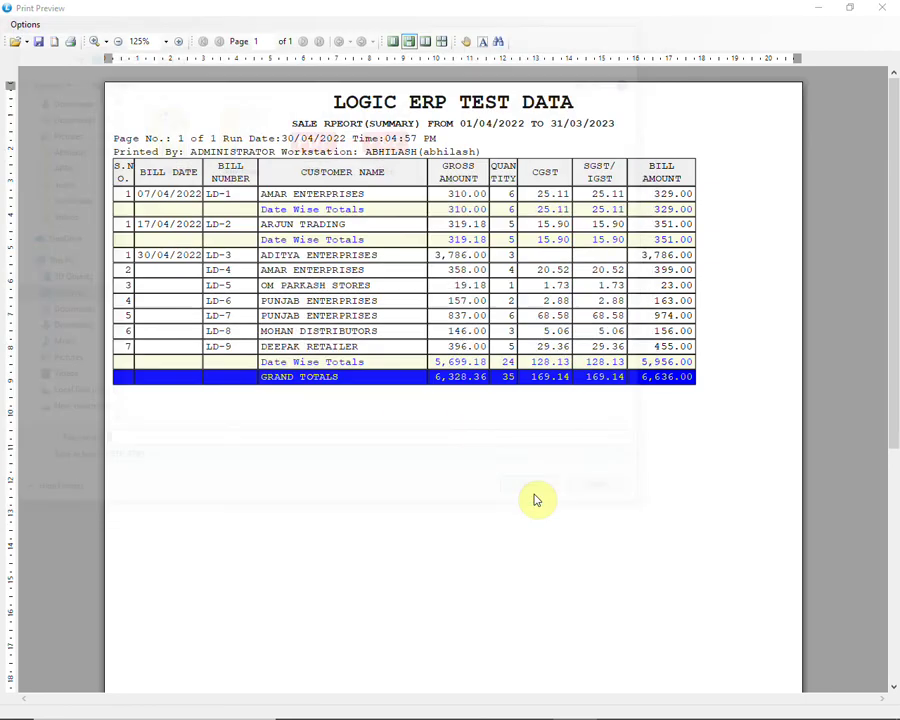
- Confirm the page setup stays A4 portrait with 2.5 mm margins
{"action": "left_click", "coordinate": [28, 25]}
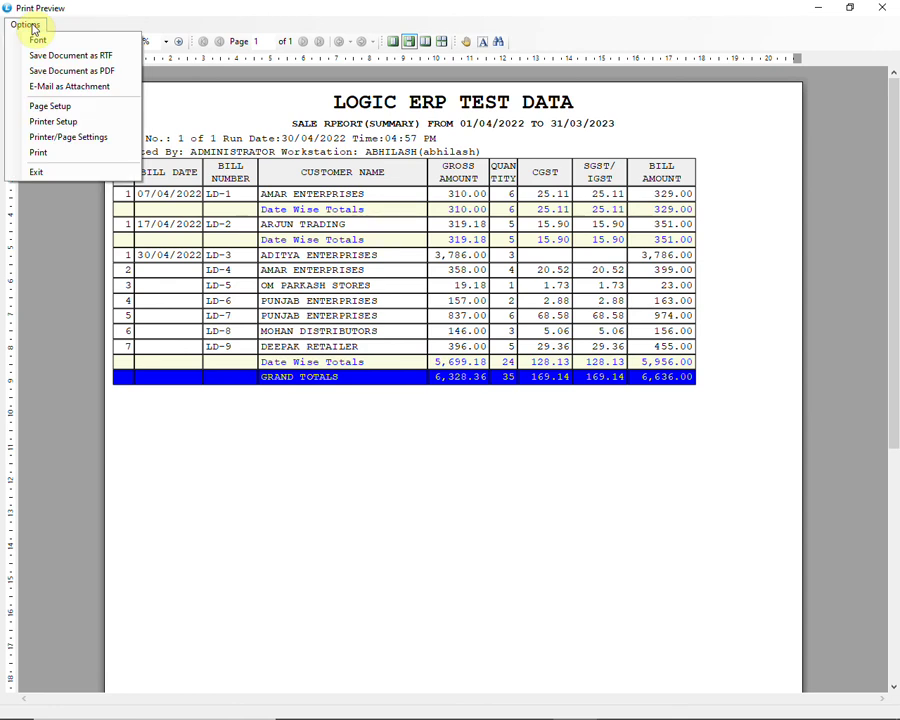
{"action": "left_click", "coordinate": [60, 108]}
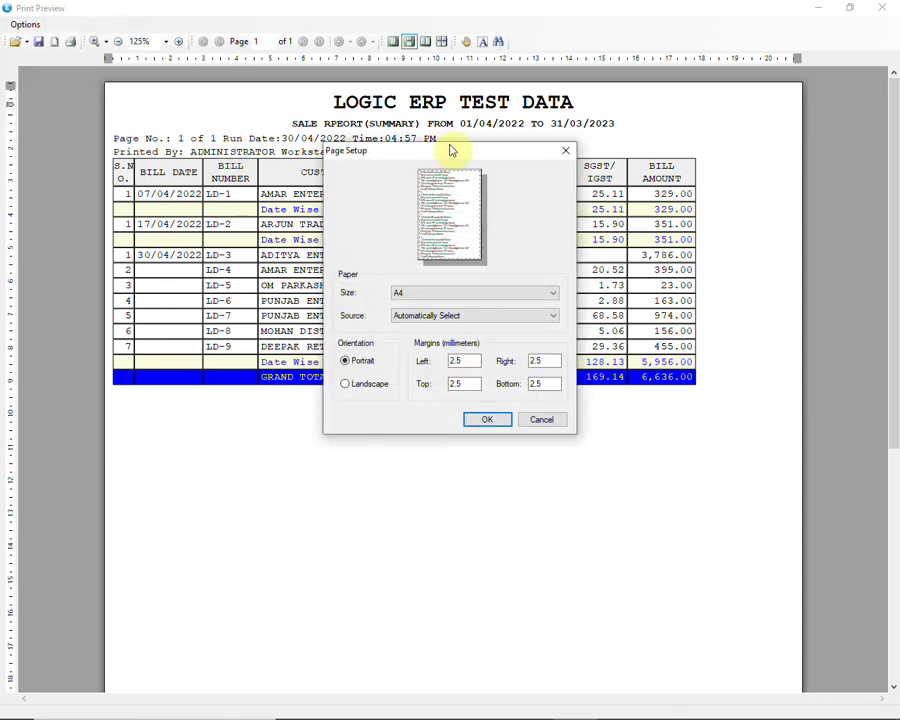
{"action": "left_click", "coordinate": [361, 388]}
{"action": "left_click", "coordinate": [362, 366]}
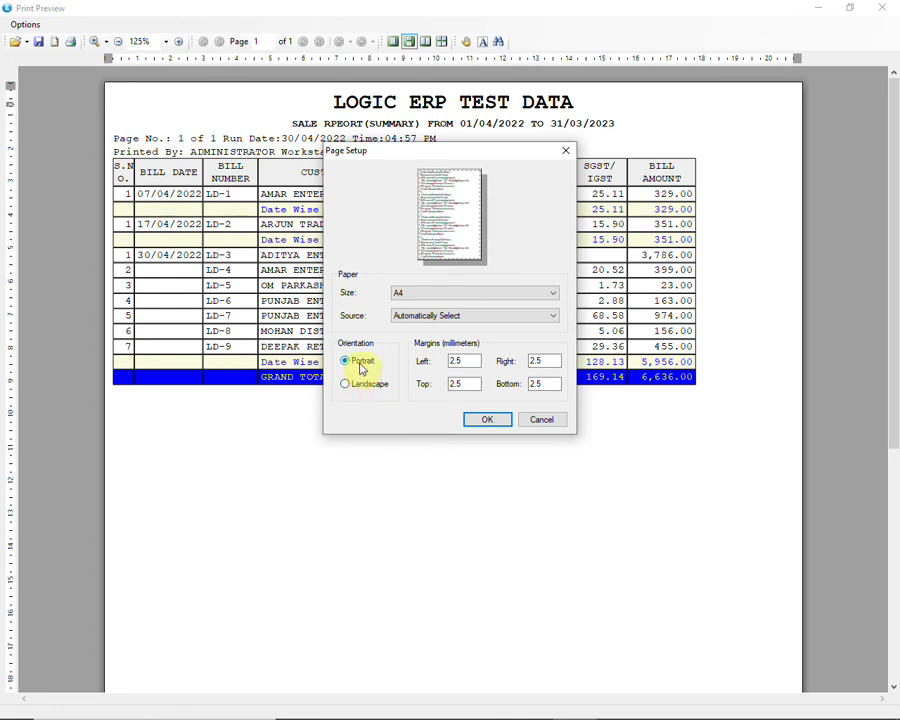
{"action": "left_click", "coordinate": [458, 370]}
{"action": "left_click", "coordinate": [458, 382]}
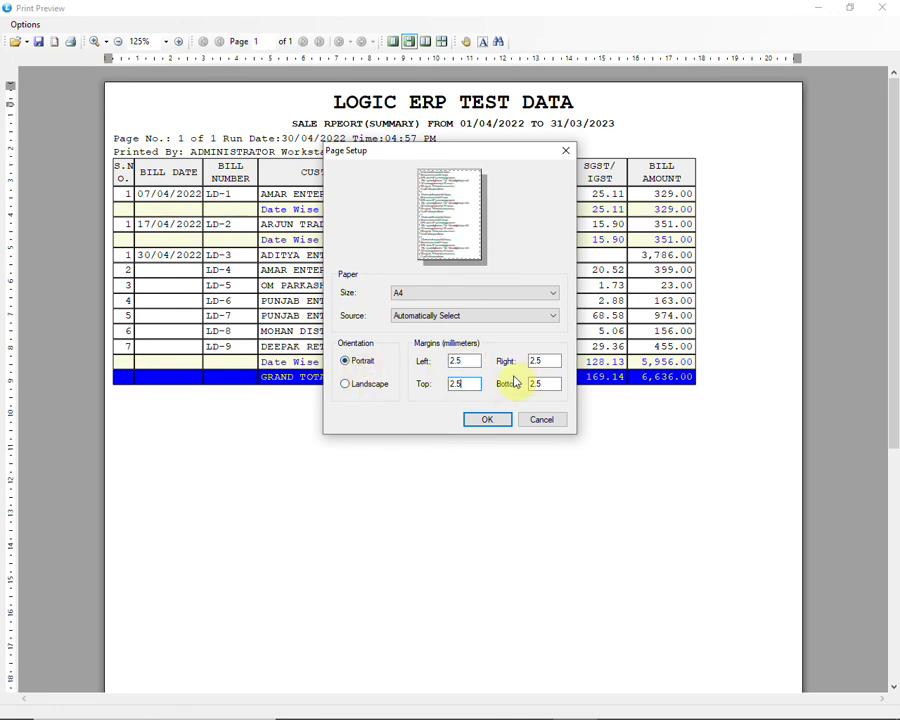
{"action": "left_click", "coordinate": [537, 361]}
{"action": "left_click", "coordinate": [557, 384]}
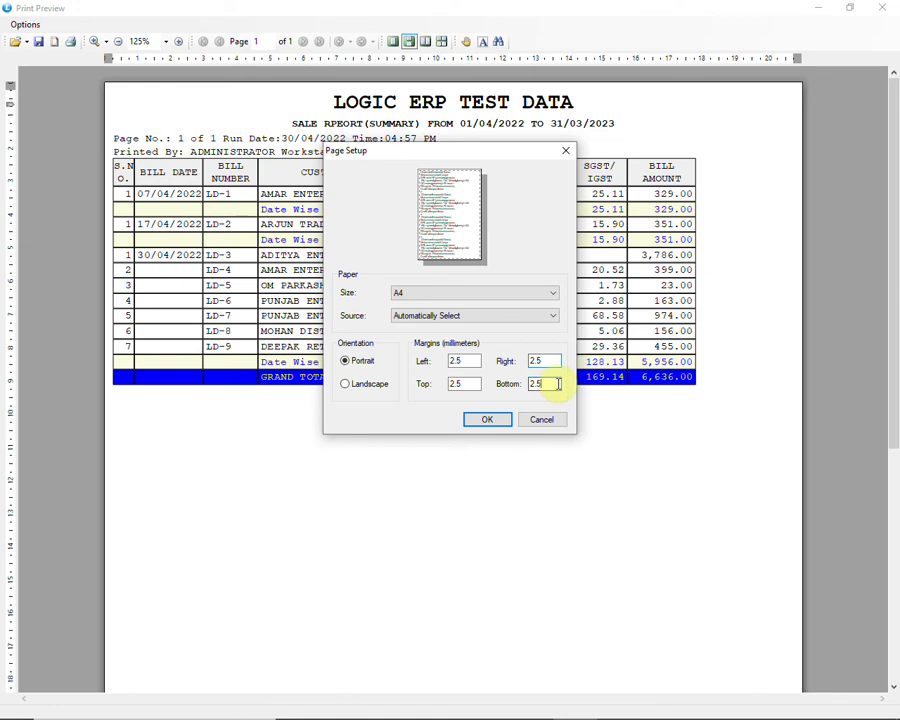
{"action": "left_click", "coordinate": [488, 422]}
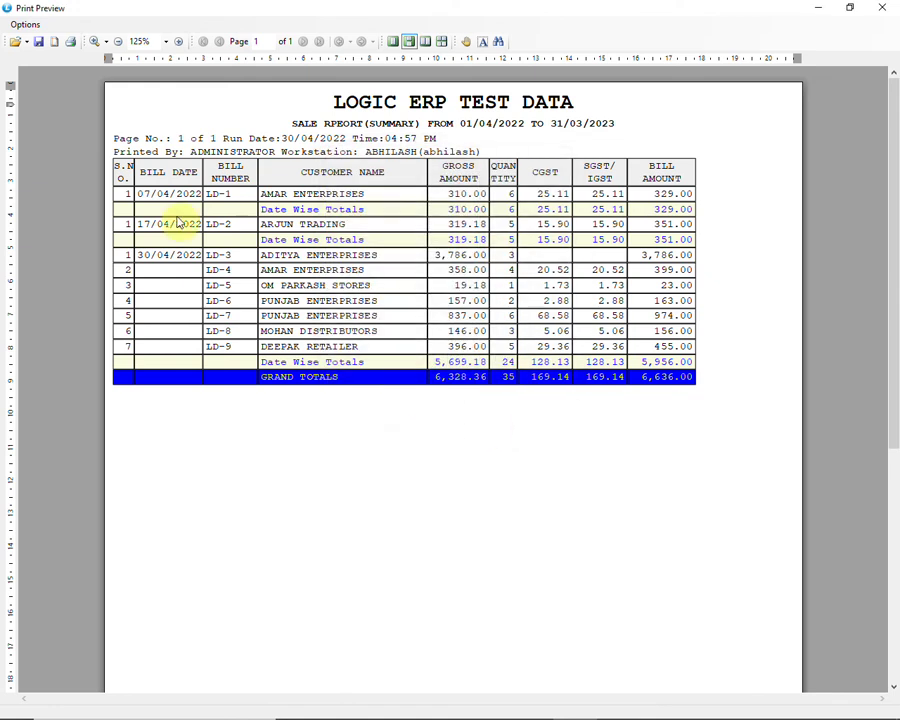
- Set the printer page left margin to 0.4 inches
{"action": "left_click", "coordinate": [26, 24]}
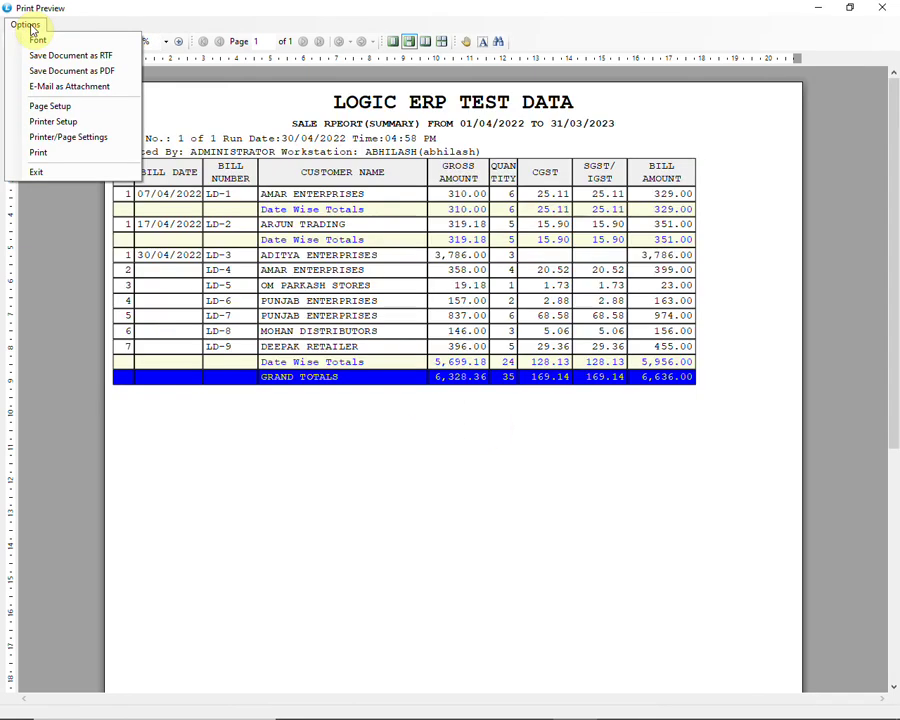
{"action": "left_click", "coordinate": [88, 142]}
{"action": "left_click", "coordinate": [515, 318]}
{"action": "type", "text": "0.4"}
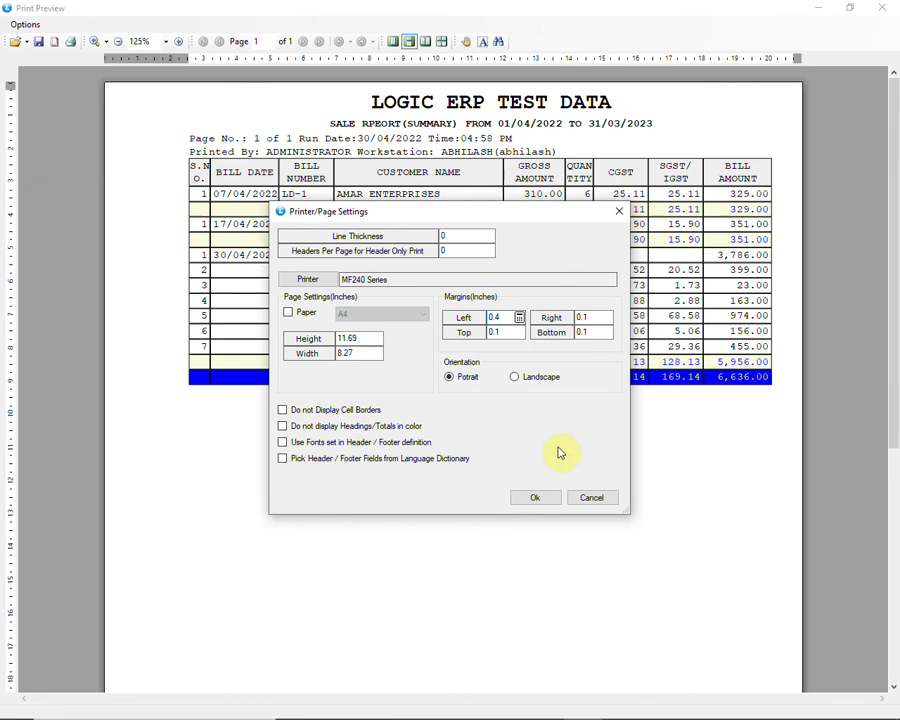
{"action": "left_click", "coordinate": [546, 502]}
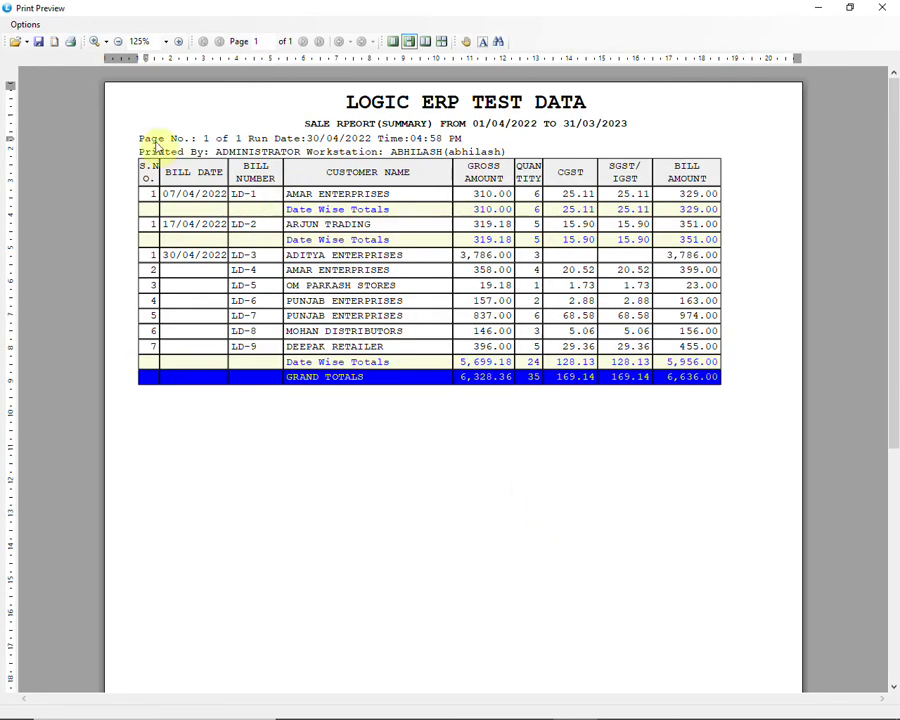
- Print the report and close the print preview
{"action": "left_click", "coordinate": [25, 24]}
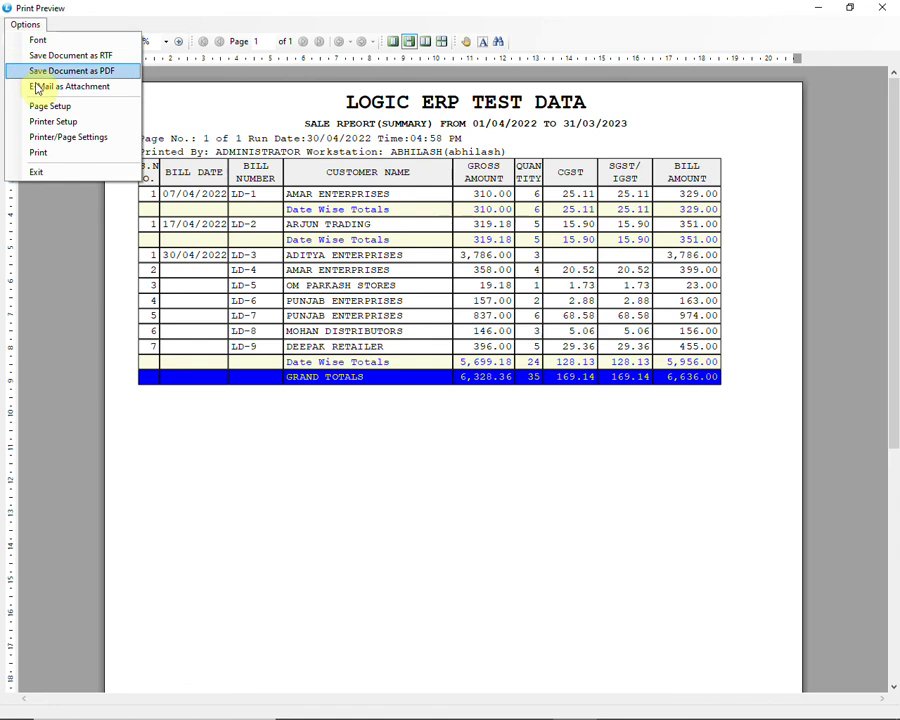
{"action": "left_click", "coordinate": [36, 155]}
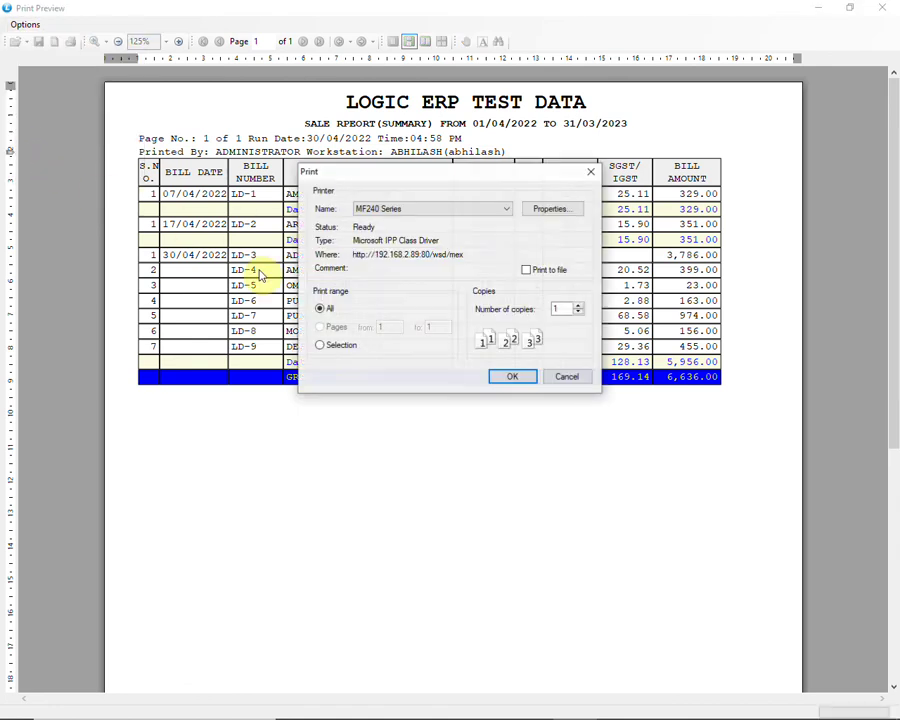
{"action": "left_click", "coordinate": [512, 378]}
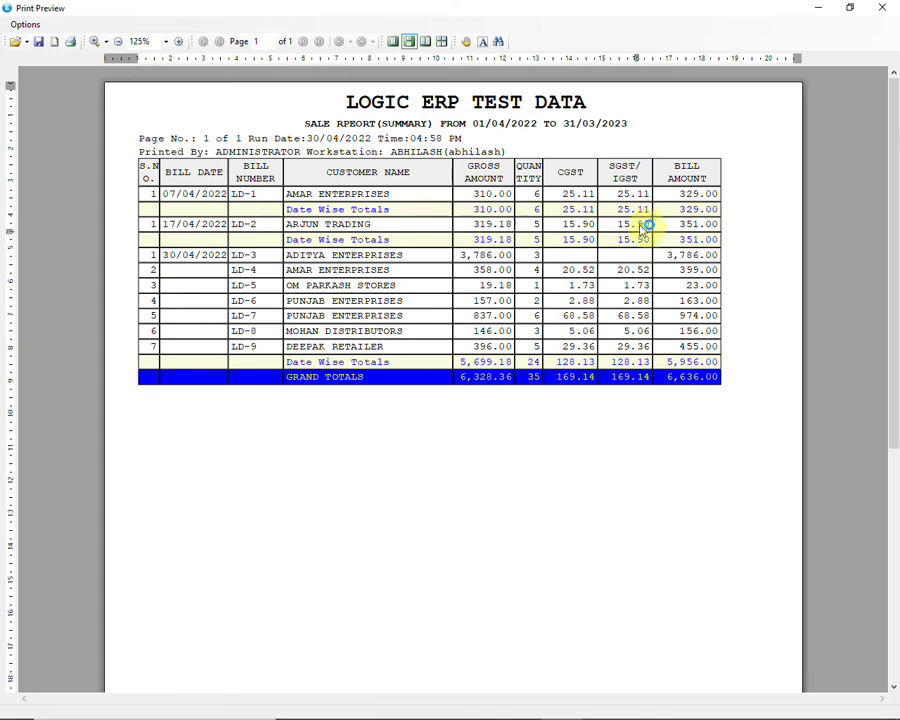
{"action": "left_click", "coordinate": [882, 7]}
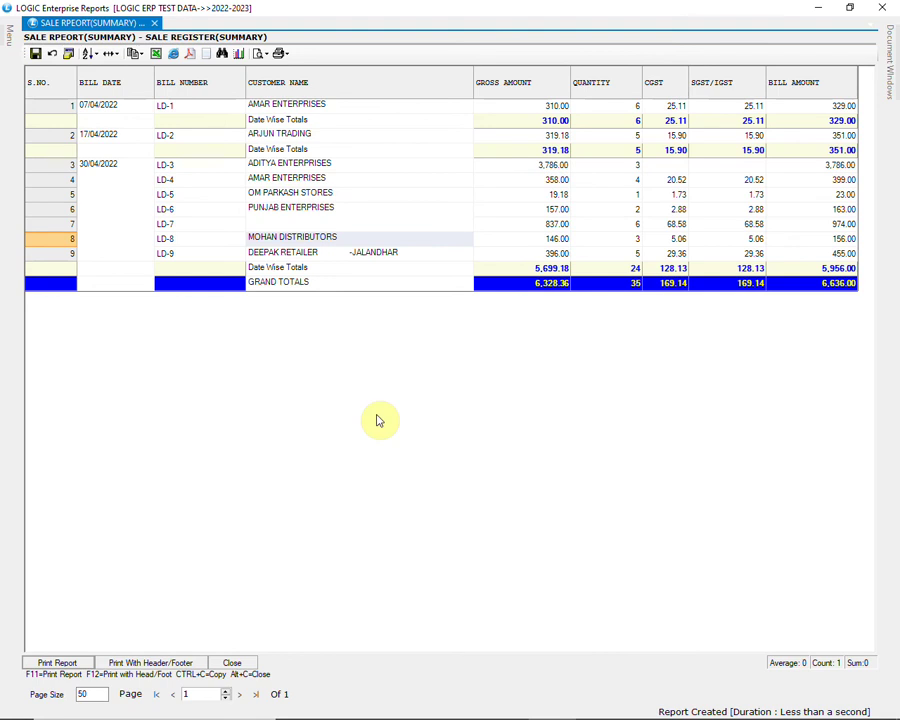
- Give the configuration a print header 'SALE REPORT' over 'LOGIC ERP' and save it
{"action": "key", "text": "F11"}
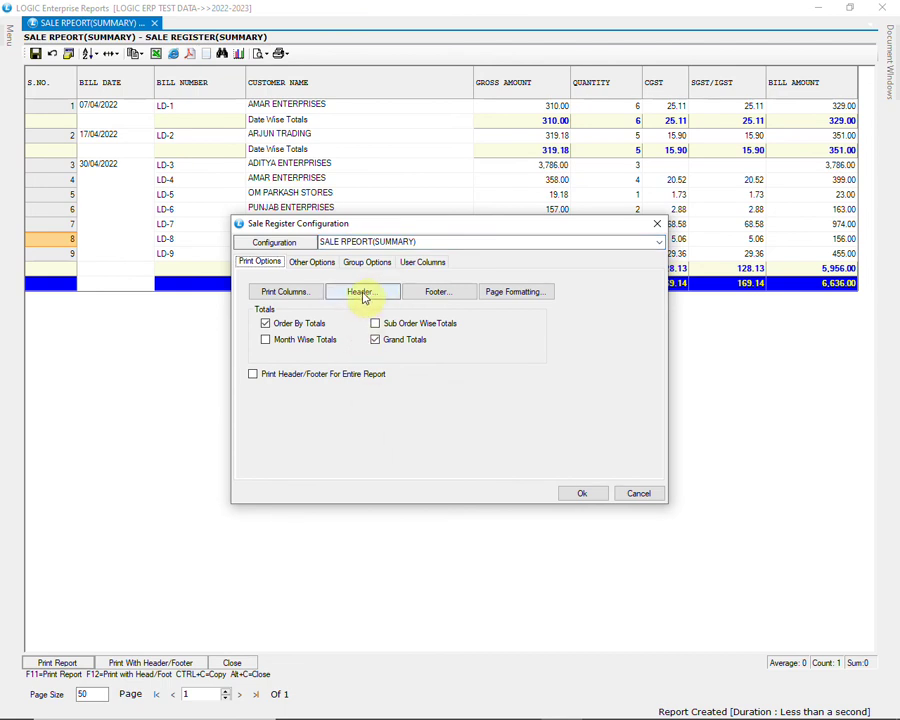
{"action": "left_click", "coordinate": [362, 292]}
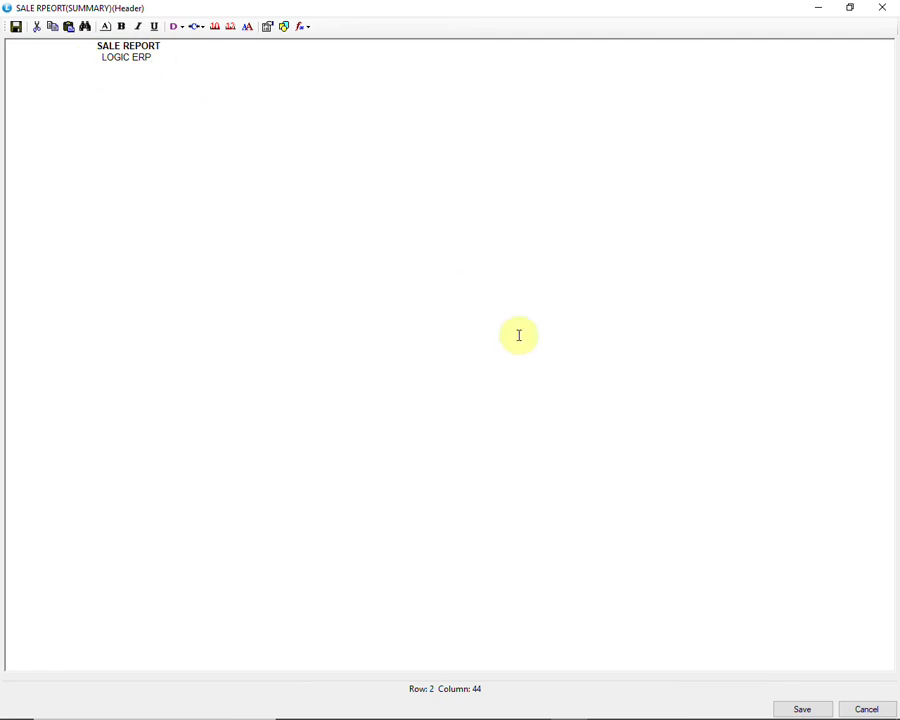
{"action": "left_click", "coordinate": [800, 710]}
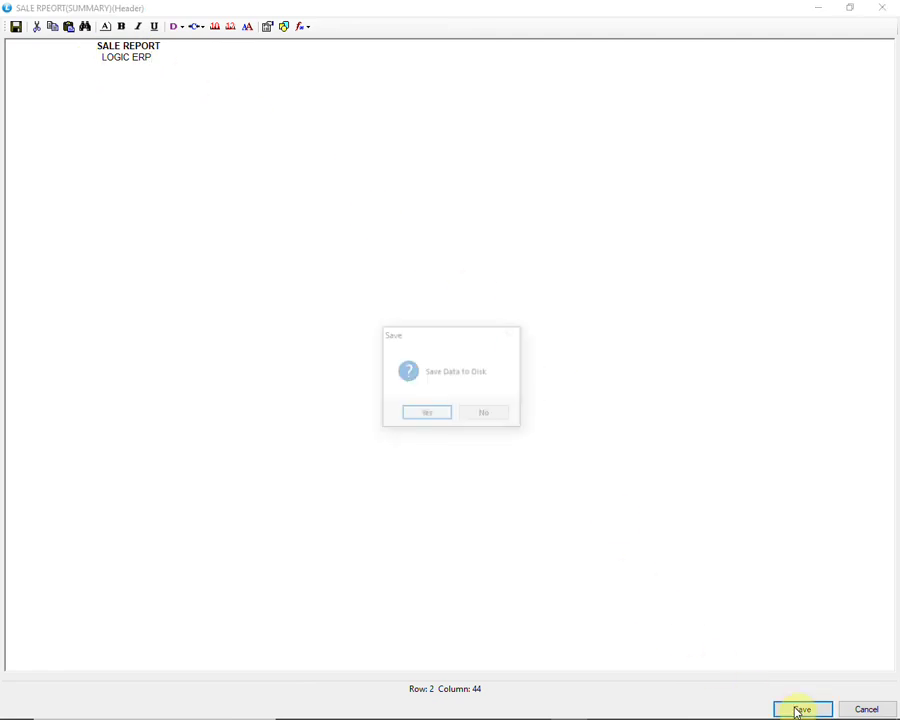
{"action": "left_click", "coordinate": [447, 416]}
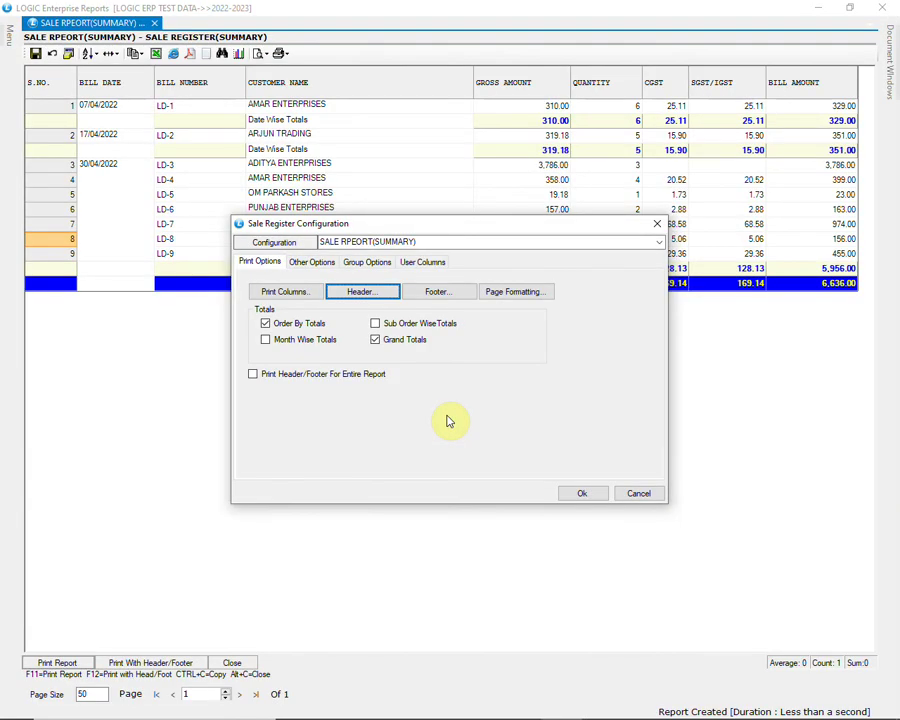
{"action": "left_click", "coordinate": [579, 491]}
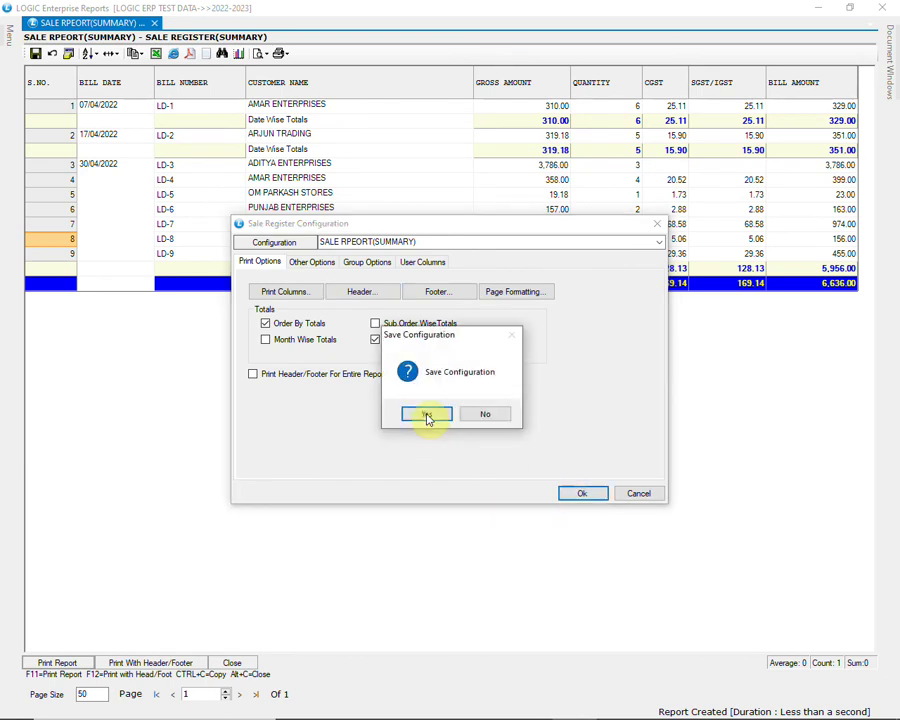
{"action": "left_click", "coordinate": [427, 416]}
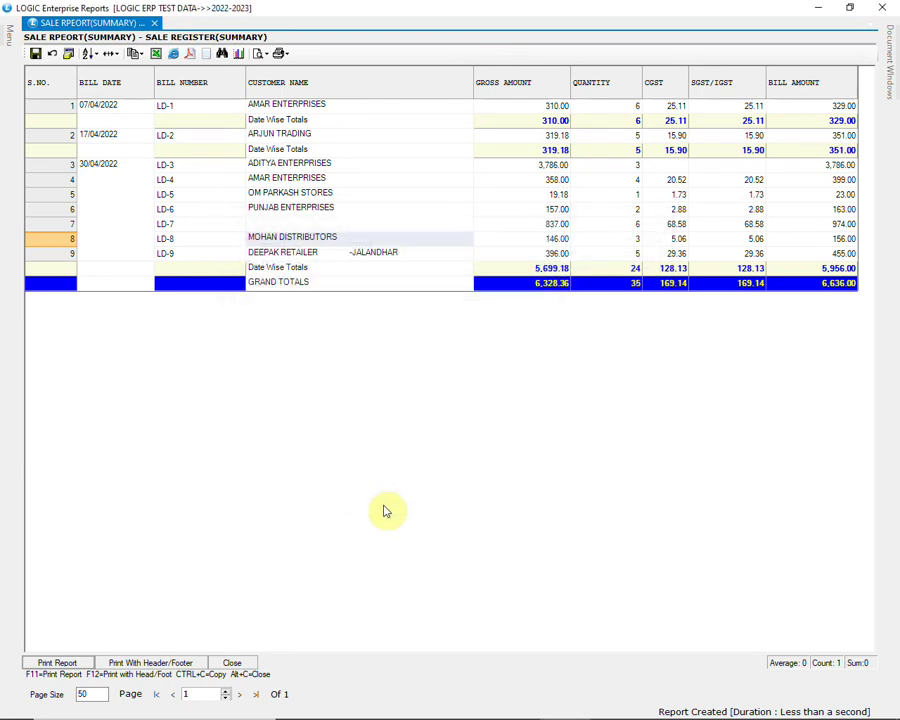
- Preview the report printed with its SALE REPORT / LOGIC ERP header, then close the preview and the report grid
{"action": "left_click", "coordinate": [175, 664]}
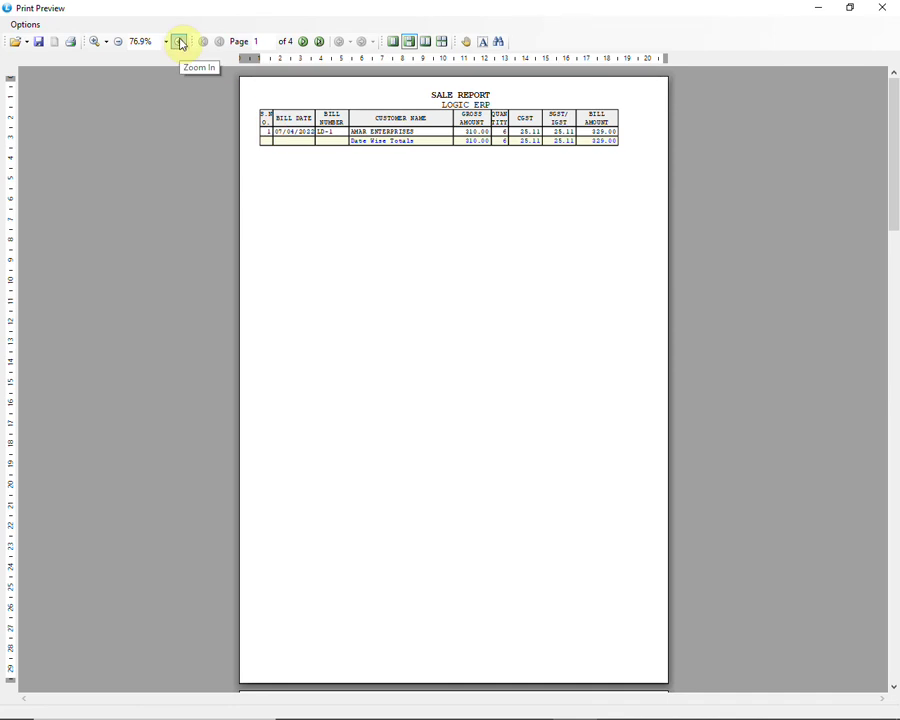
{"action": "left_click", "coordinate": [884, 8]}
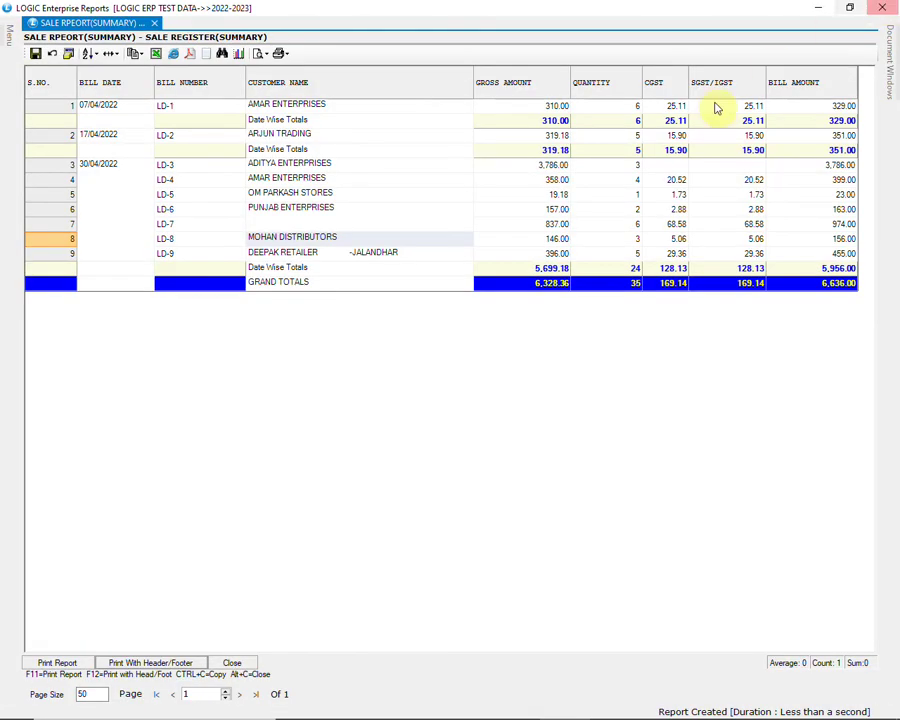
{"action": "left_click", "coordinate": [233, 664]}
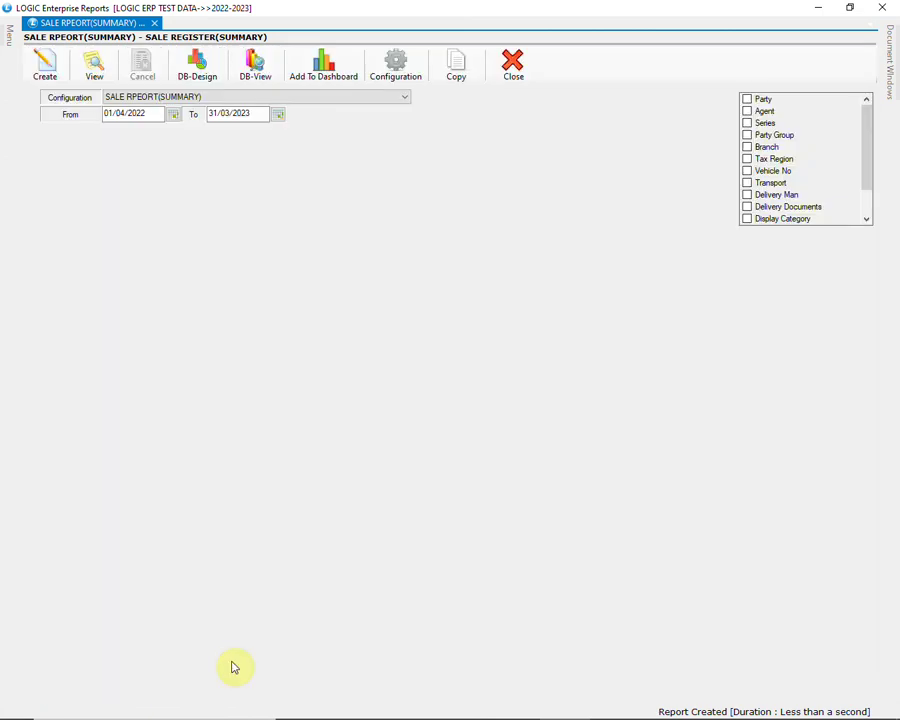
- Filter by party AMAR ENTERPRISES, generate the report, review its two bills totalling 728.00, and close it
{"action": "left_click", "coordinate": [747, 99]}
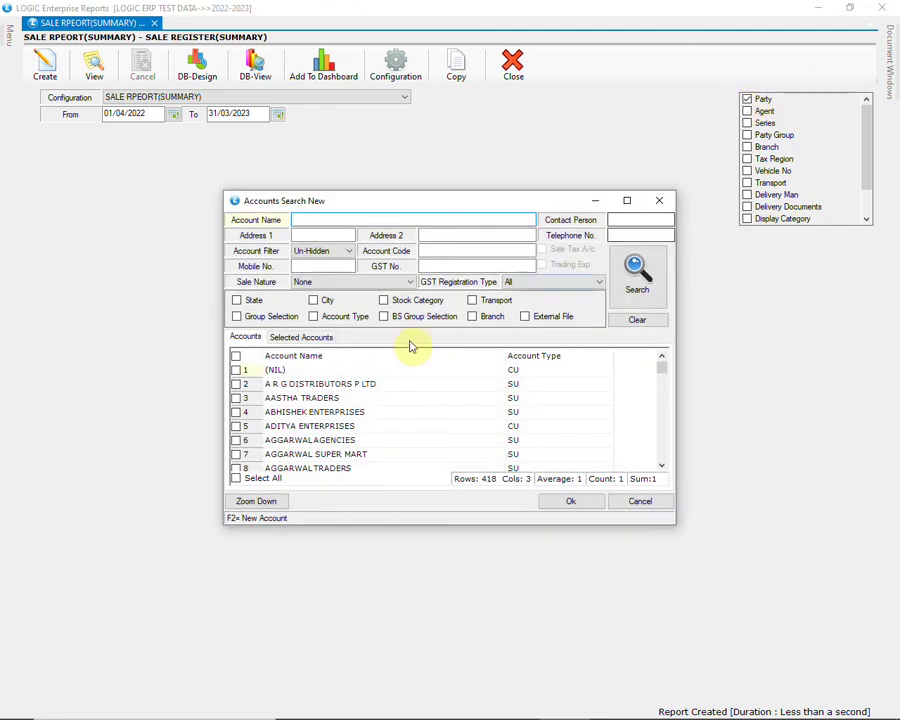
{"action": "scroll", "coordinate": [320, 388], "scroll_direction": "down", "scroll_amount": 1}
{"action": "scroll", "coordinate": [318, 395], "scroll_direction": "down", "scroll_amount": 1}
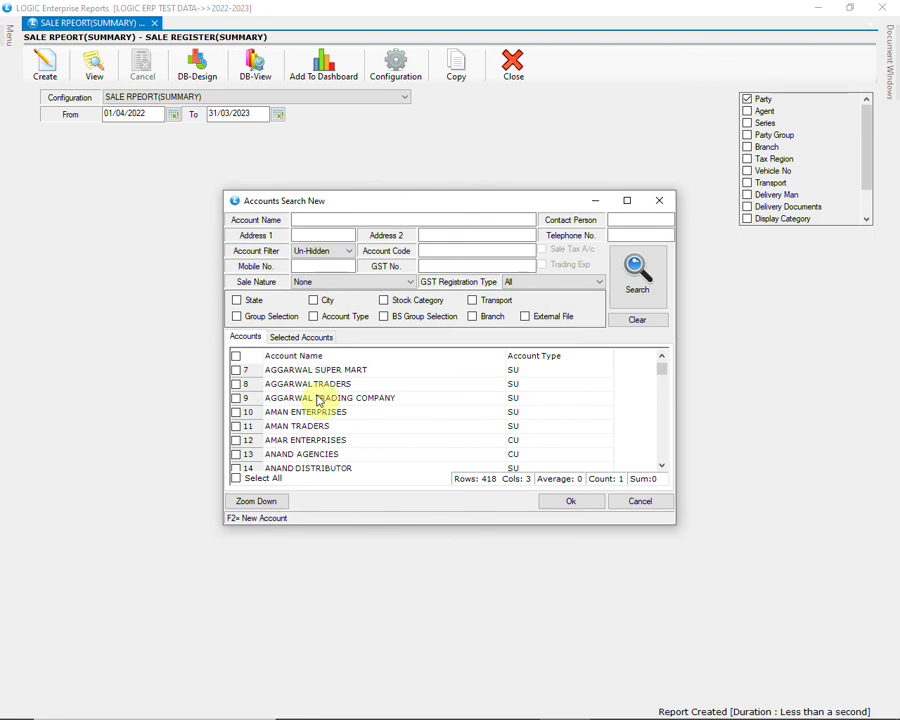
{"action": "left_click", "coordinate": [237, 440]}
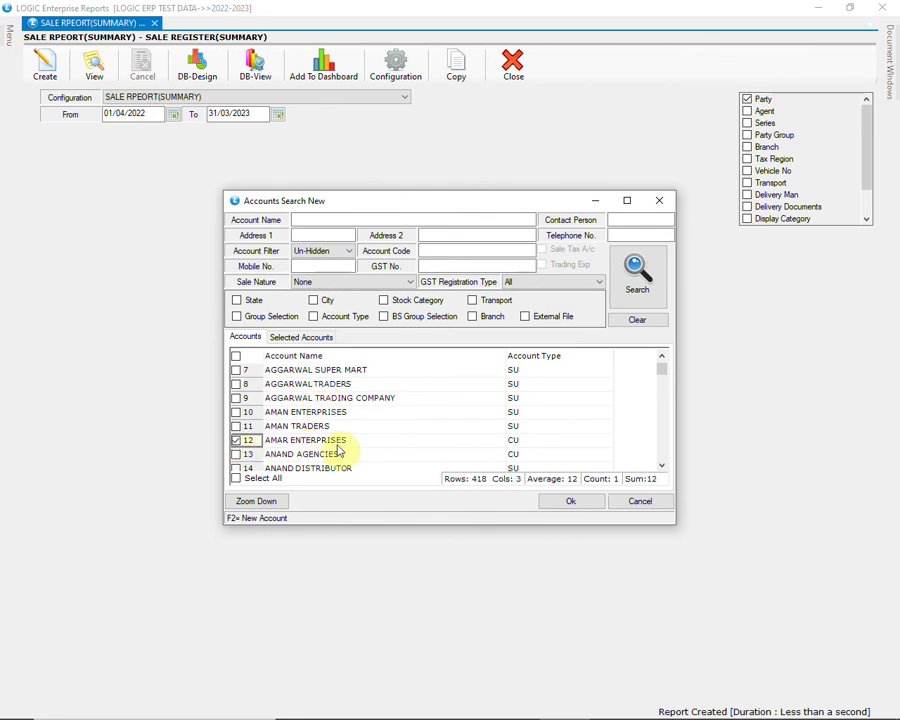
{"action": "left_click", "coordinate": [570, 501]}
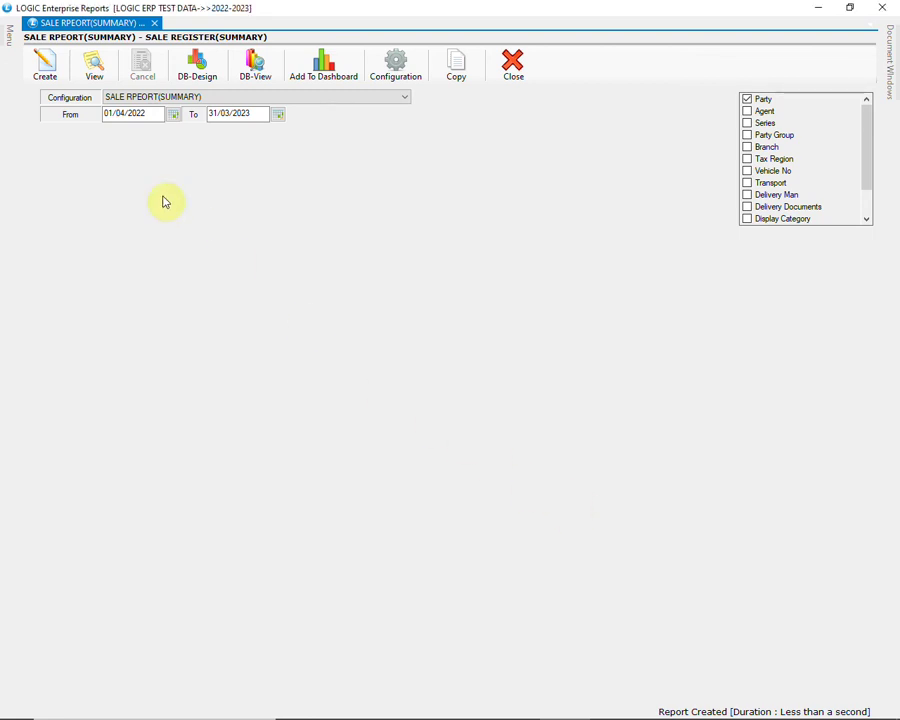
{"action": "left_click", "coordinate": [45, 64]}
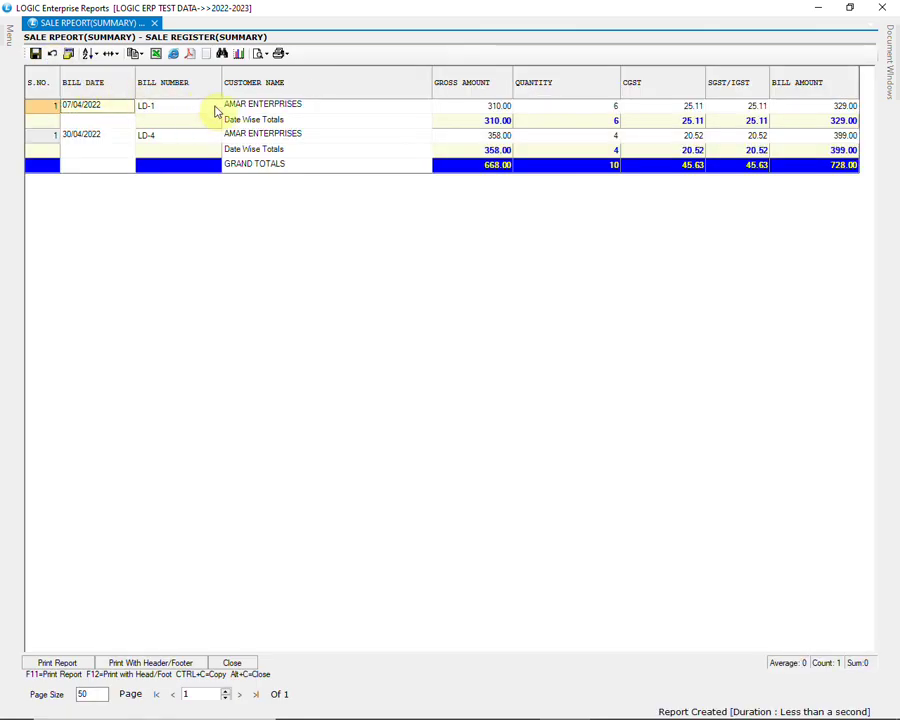
{"action": "left_click", "coordinate": [334, 110]}
{"action": "left_click", "coordinate": [334, 136]}
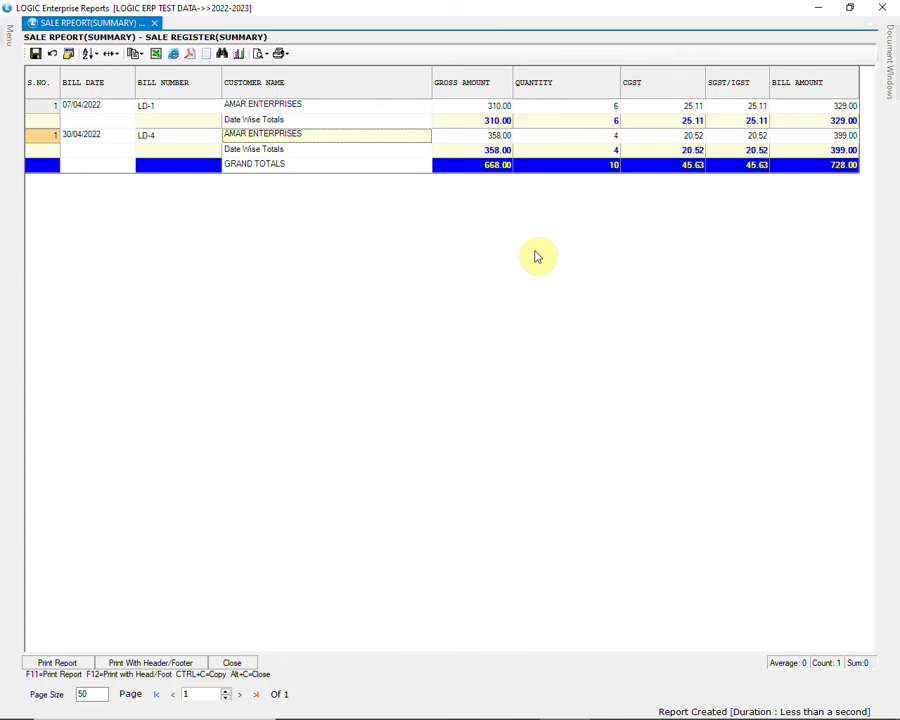
{"action": "left_click", "coordinate": [238, 663]}
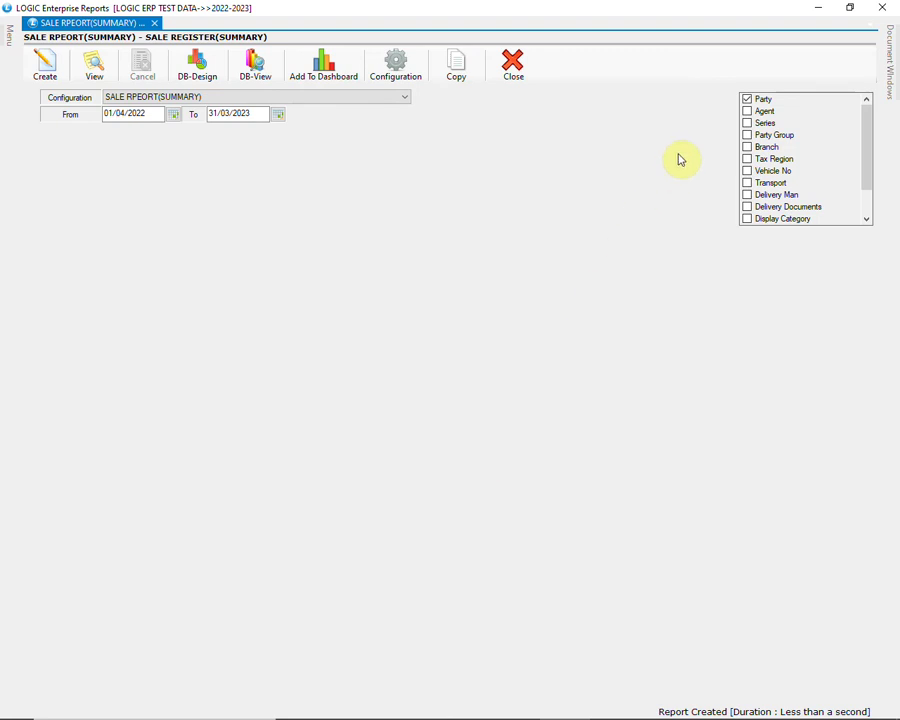
- Go through the filter options down to Voucher, leaving every filter cleared
{"action": "left_click", "coordinate": [760, 112]}
{"action": "left_click", "coordinate": [762, 124]}
{"action": "left_click", "coordinate": [778, 135]}
{"action": "left_click", "coordinate": [779, 160]}
{"action": "left_click", "coordinate": [780, 171]}
{"action": "left_click_drag", "start_coordinate": [872, 151], "coordinate": [870, 185]}
{"action": "left_click", "coordinate": [769, 218]}
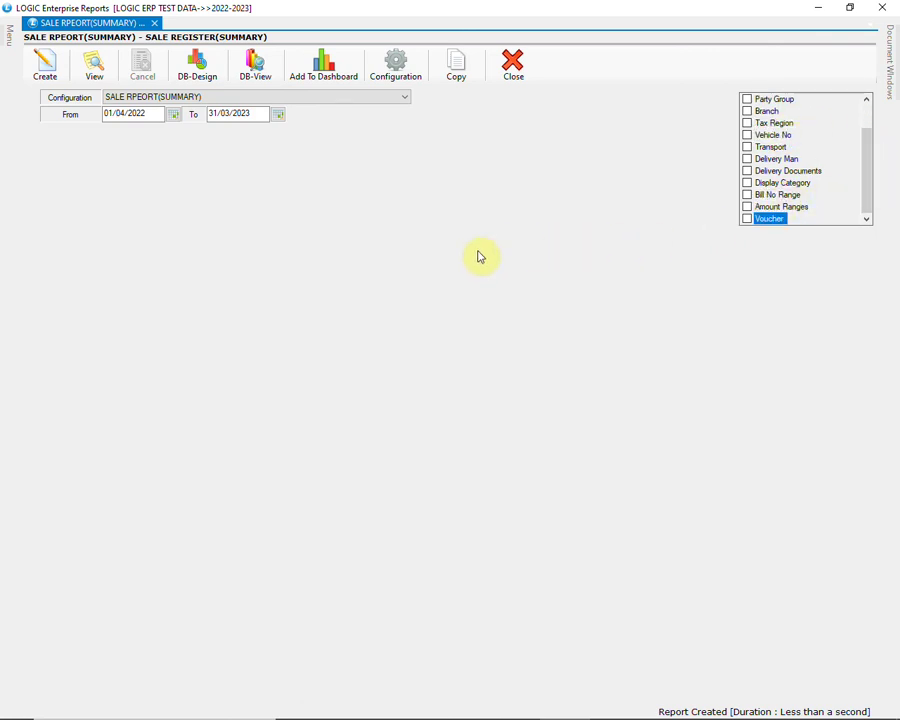
- Copy the SALE REPORT configuration as SALE REPORT-COPY and load the new copy
{"action": "left_click", "coordinate": [455, 72]}
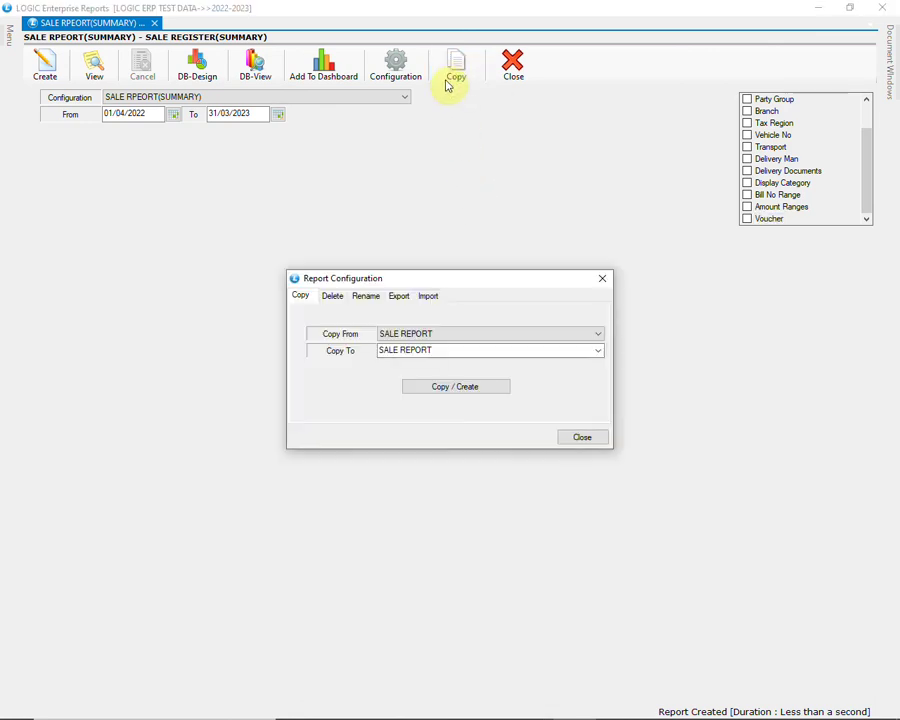
{"action": "left_click", "coordinate": [442, 349]}
{"action": "left_click", "coordinate": [470, 353]}
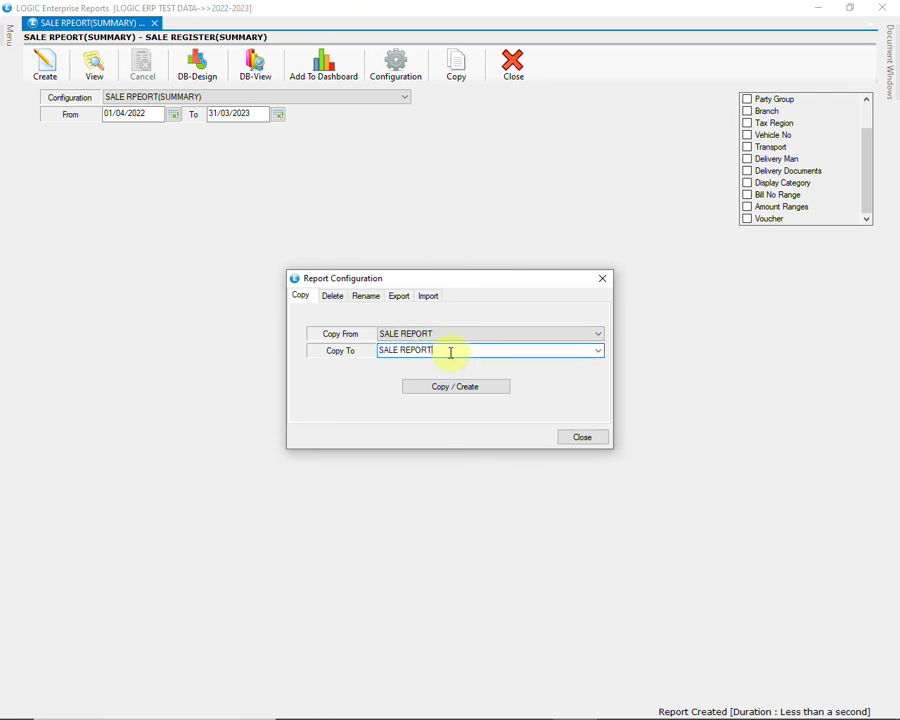
{"action": "type", "text": "-COPY"}
{"action": "left_click", "coordinate": [482, 387]}
{"action": "left_click", "coordinate": [428, 414]}
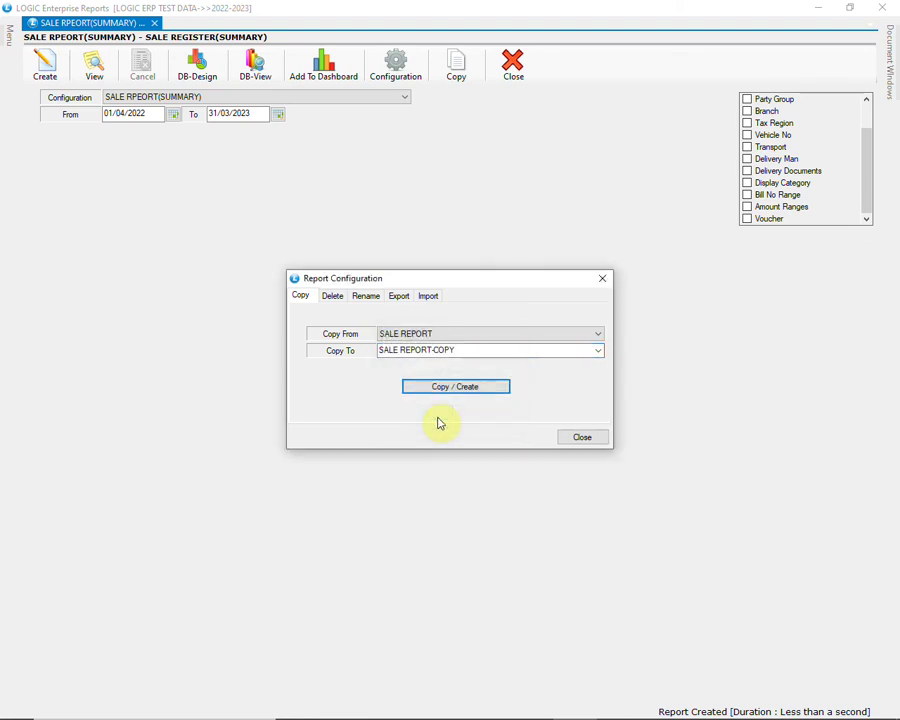
{"action": "left_click", "coordinate": [580, 439]}
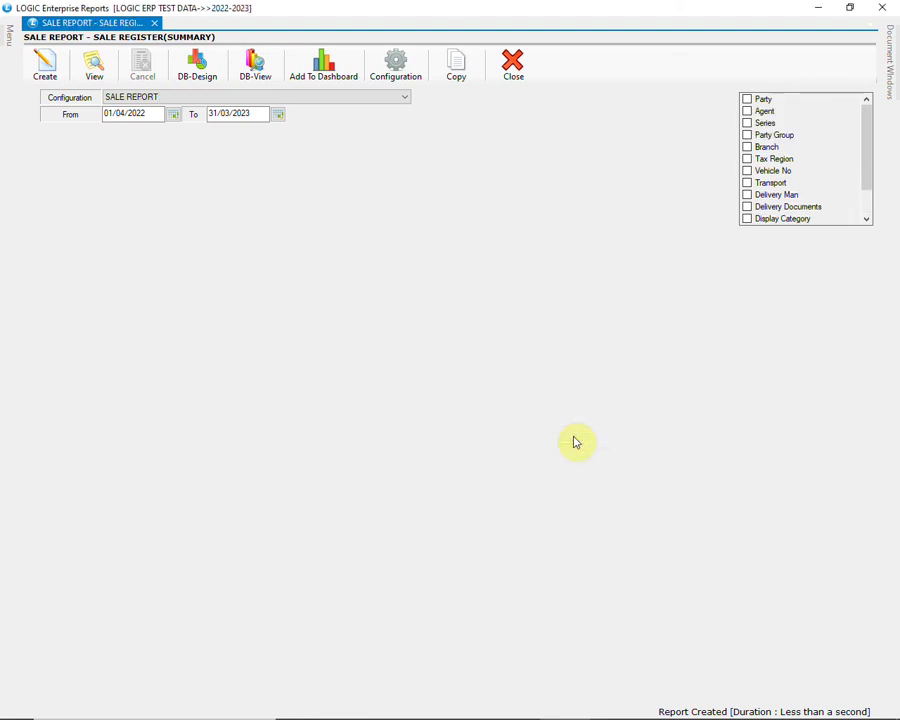
{"action": "left_click", "coordinate": [222, 97]}
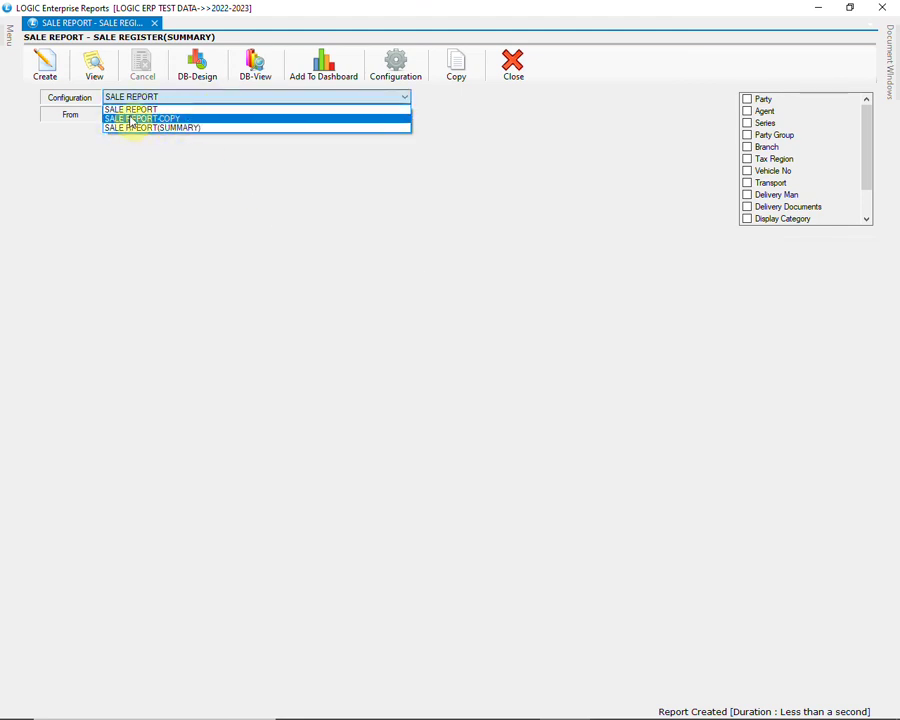
{"action": "left_click", "coordinate": [168, 119]}
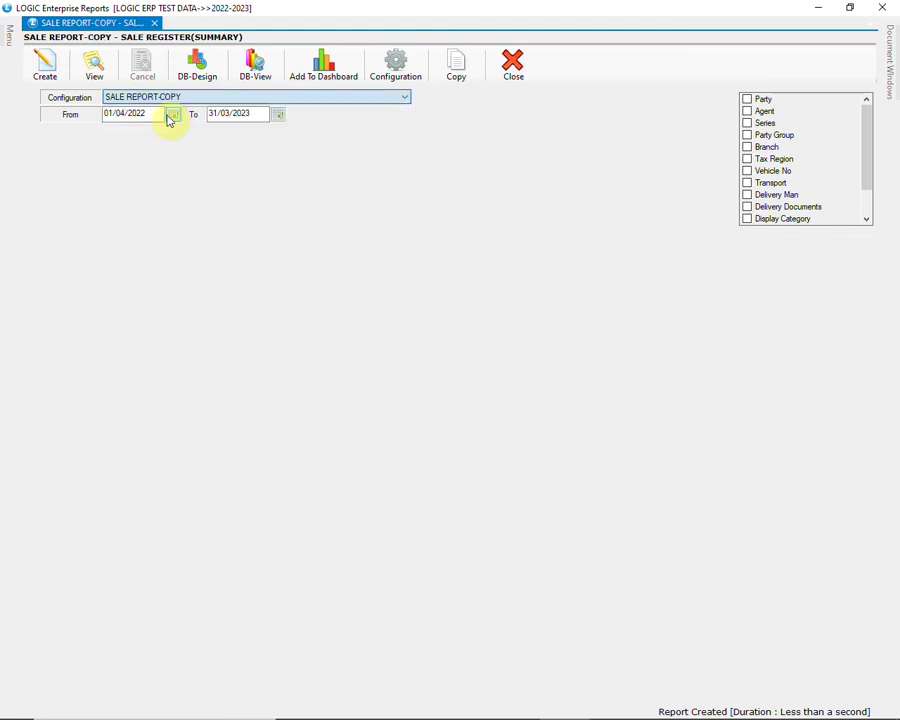
- Delete the SALE REPORT-COPY configuration
{"action": "left_click", "coordinate": [457, 86]}
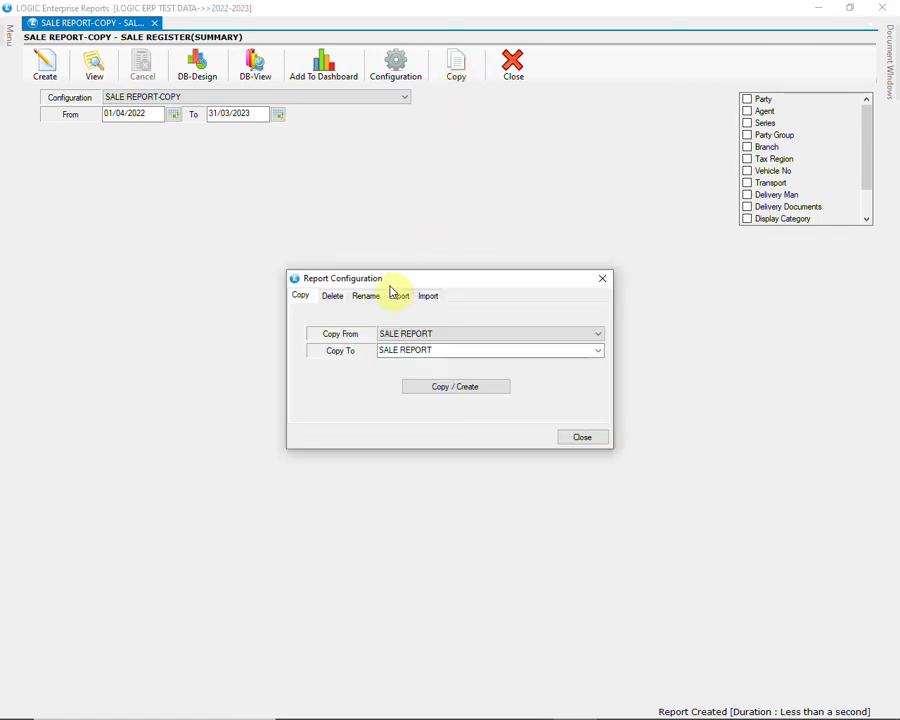
{"action": "left_click", "coordinate": [339, 297]}
{"action": "left_click", "coordinate": [450, 347]}
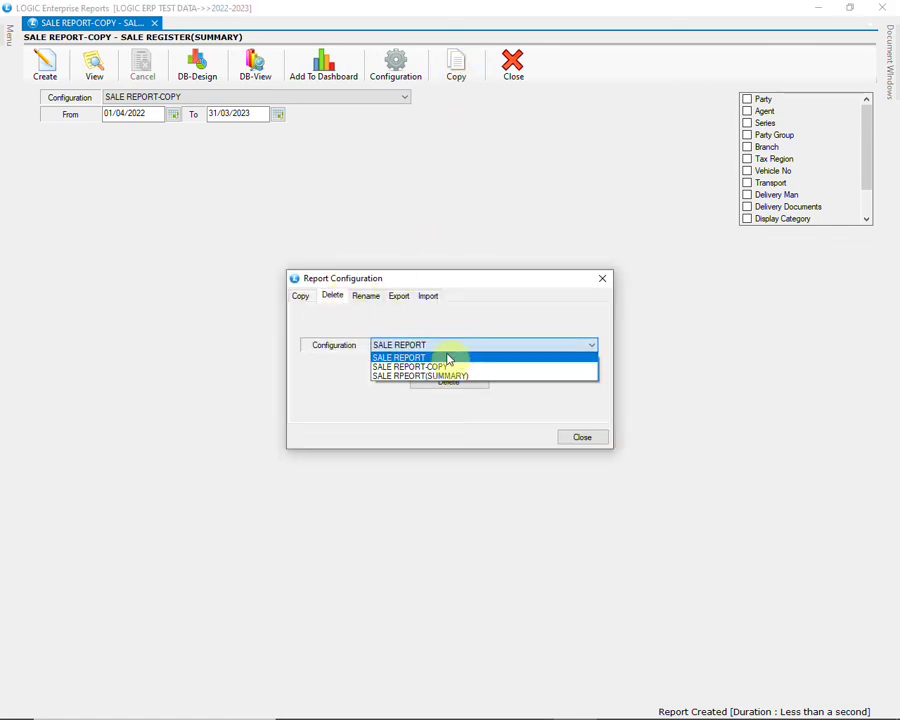
{"action": "left_click", "coordinate": [446, 365]}
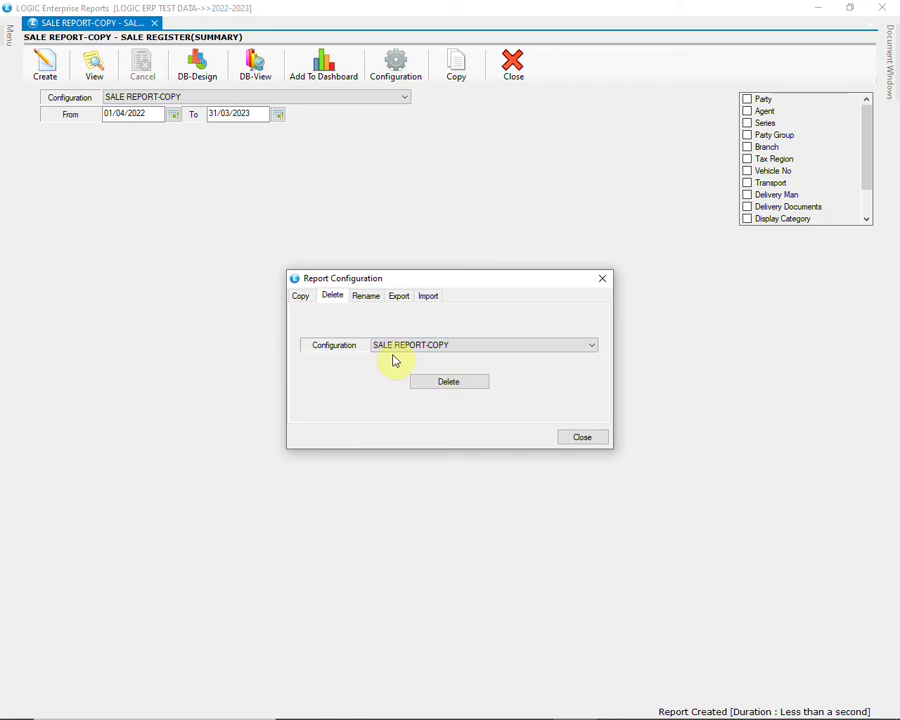
{"action": "left_click", "coordinate": [450, 382]}
{"action": "left_click", "coordinate": [436, 414]}
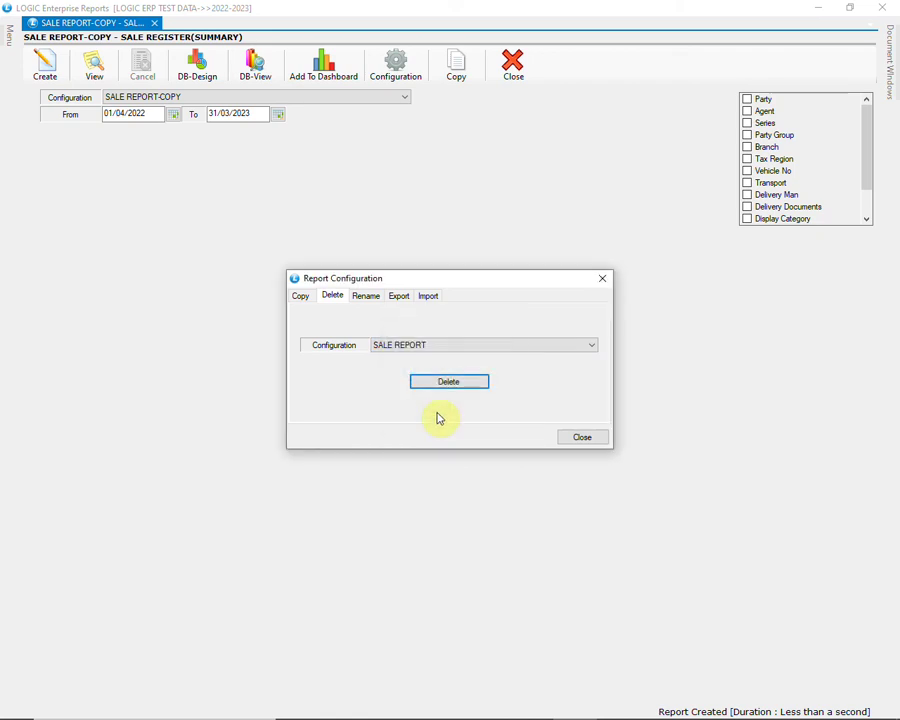
- Rename SALE REPORT to SALE REPORT SUMMARY and keep it as the loaded configuration
{"action": "left_click", "coordinate": [367, 296]}
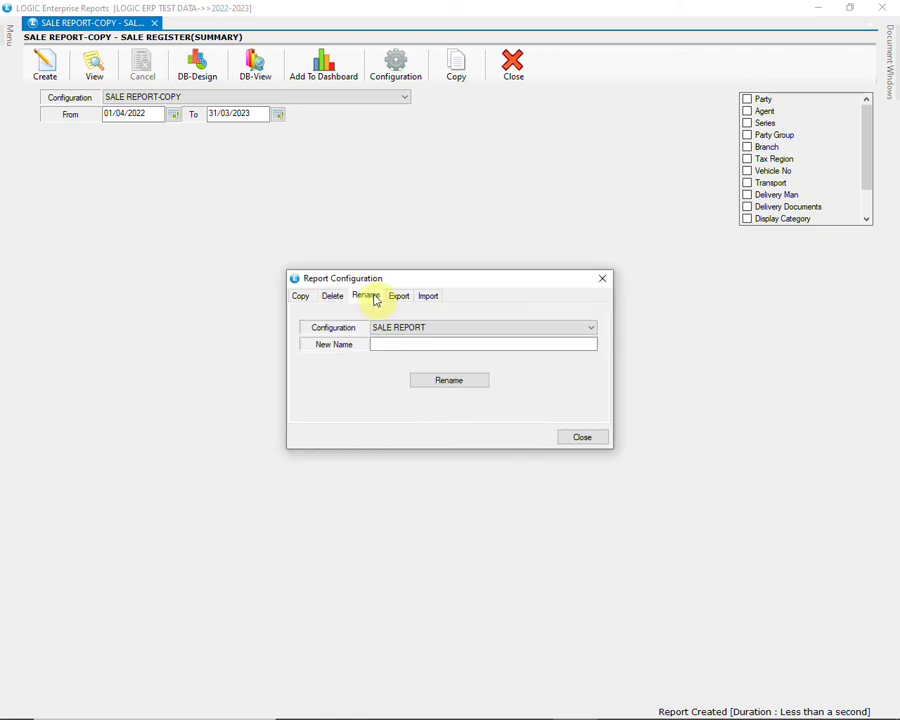
{"action": "left_click", "coordinate": [386, 346]}
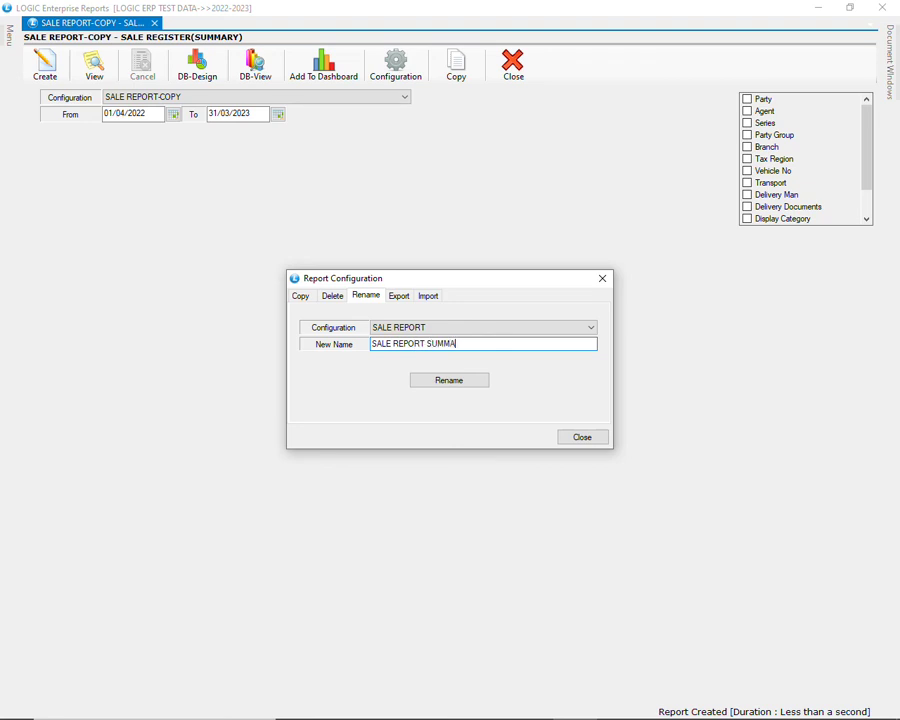
{"action": "left_click", "coordinate": [432, 383]}
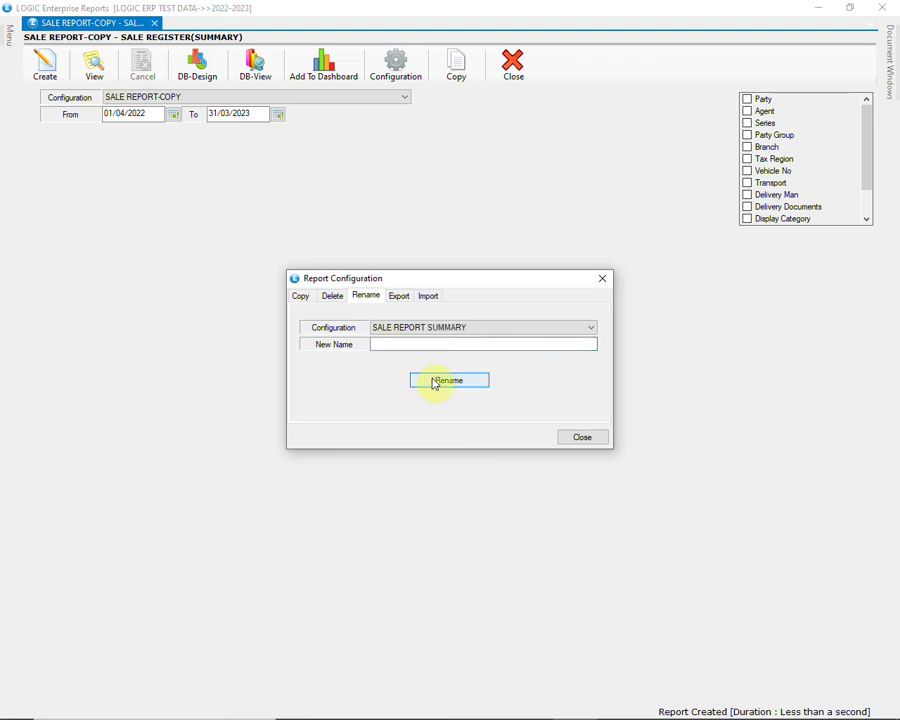
{"action": "left_click", "coordinate": [430, 329]}
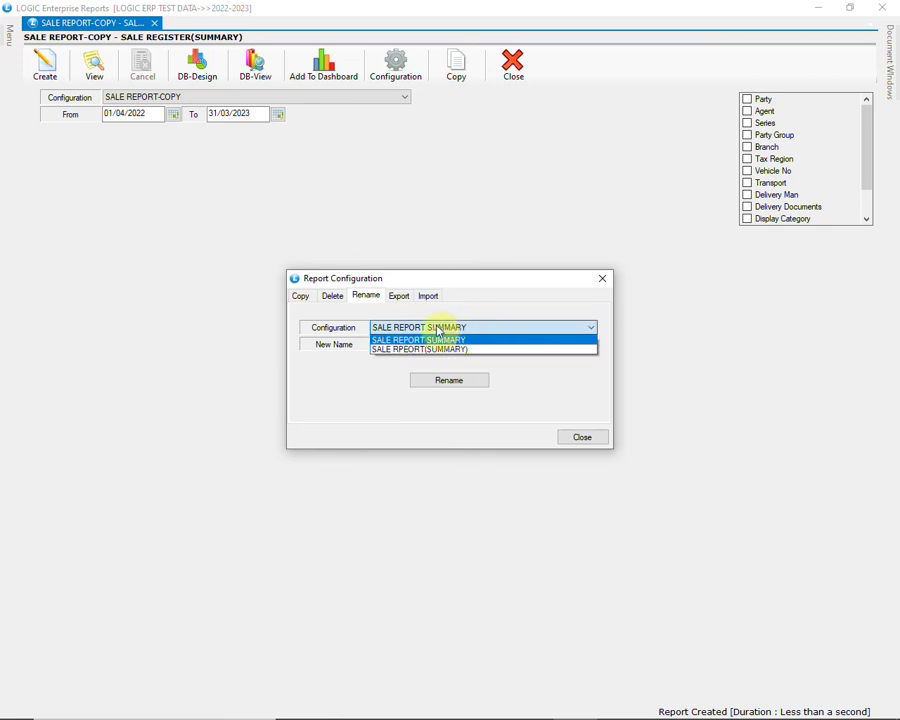
{"action": "left_click", "coordinate": [460, 331]}
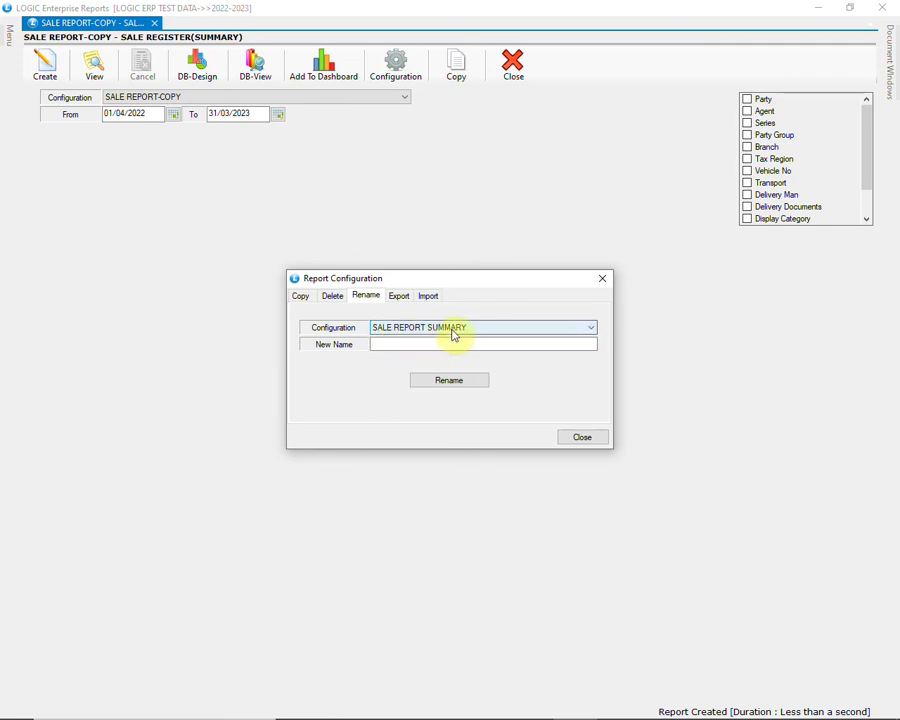
{"action": "left_click", "coordinate": [582, 437]}
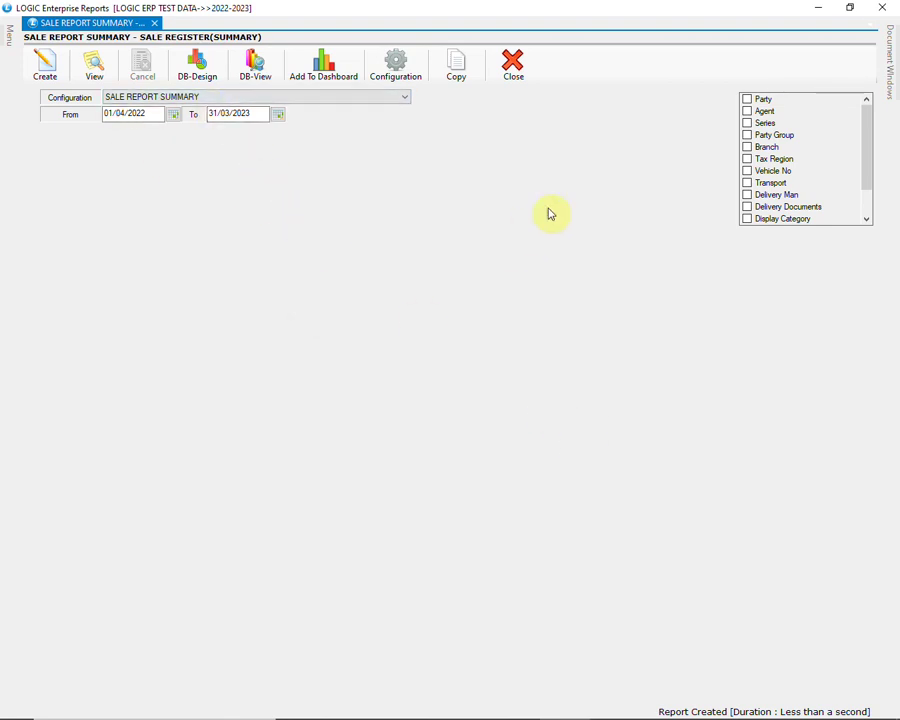
- Close the Sale Register (Summary) window to return to the LOGIC Enterprise home screen
{"action": "left_click", "coordinate": [880, 8]}
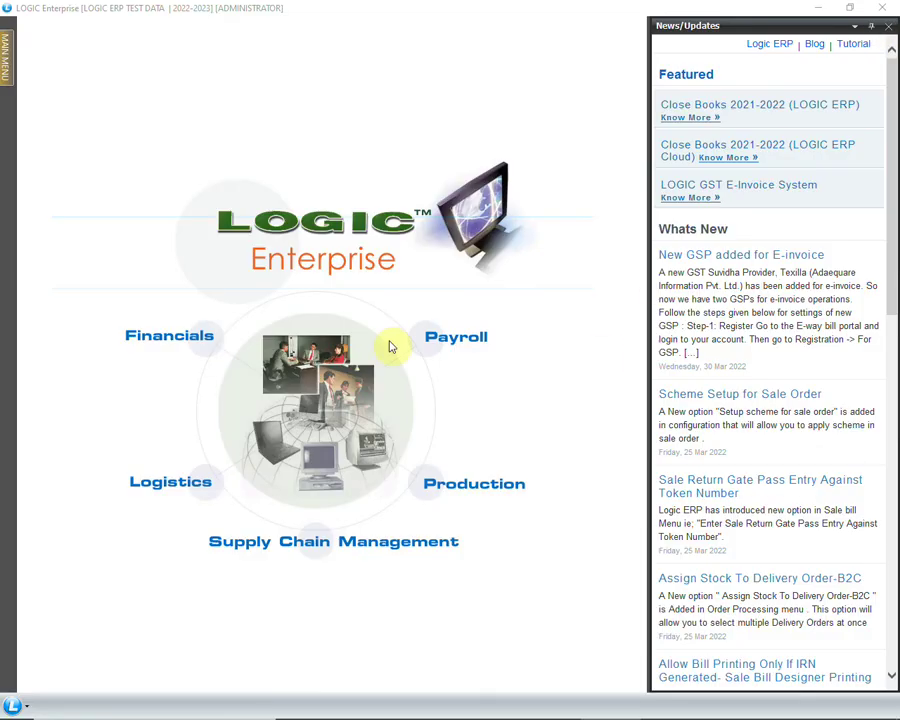